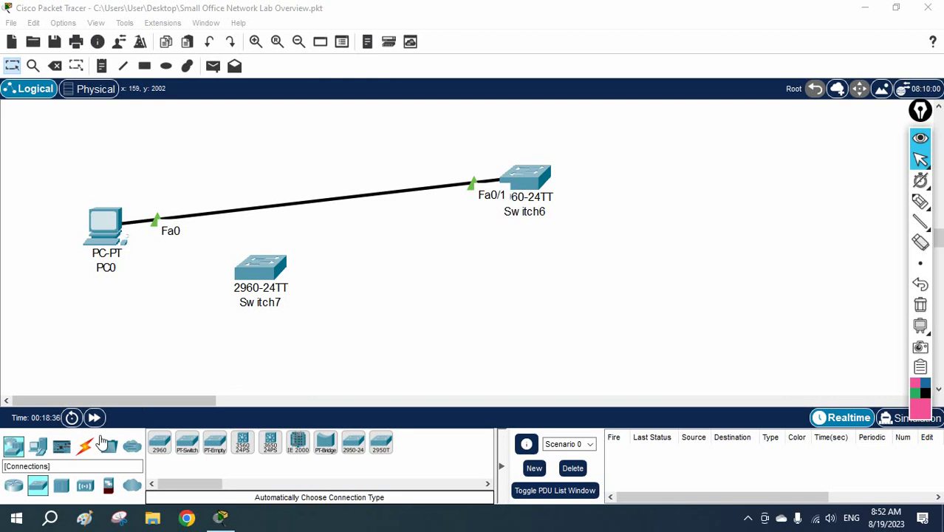
Add a 4331 router to the workspace beyond Switch6, on the opposite side from PC0
left_click(13, 485)
left_click(171, 443)
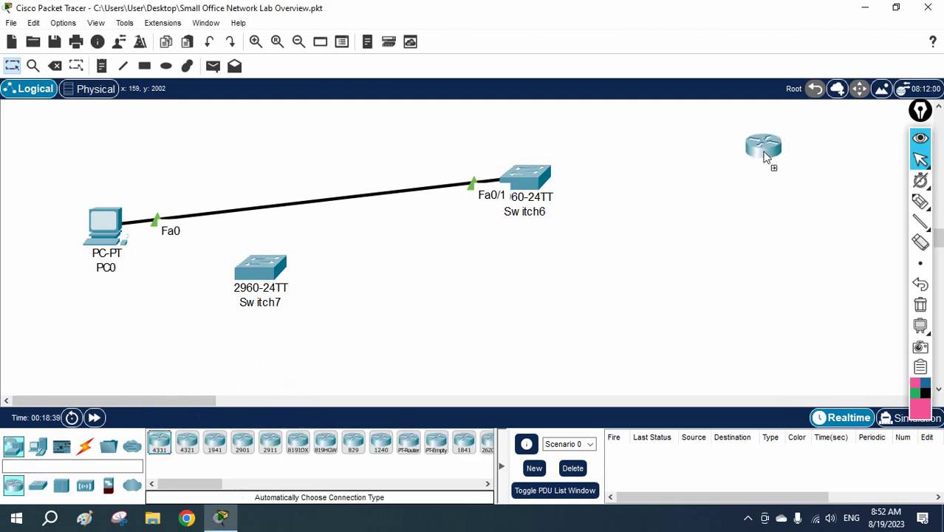
left_click(720, 153)
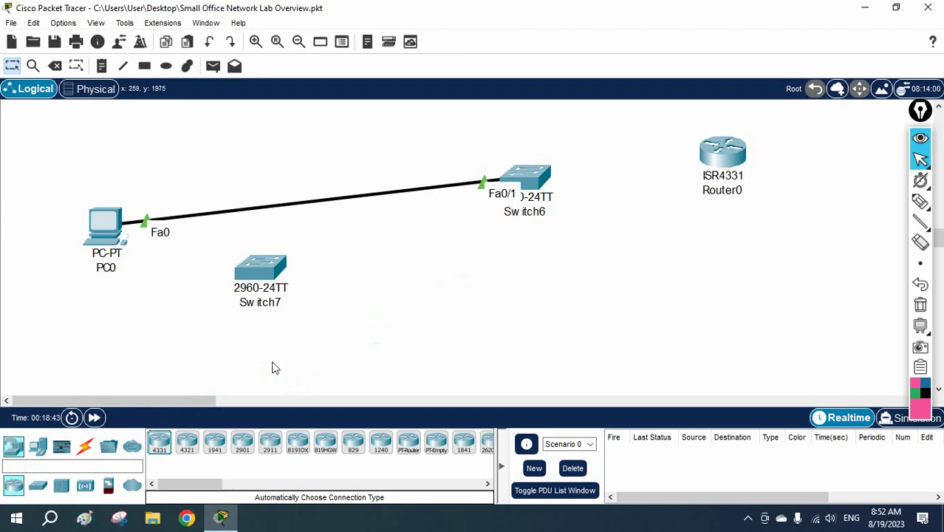
Connect Switch6 to Router0 with an automatically chosen connection type and move the router farther from the switch
left_click(85, 443)
left_click(157, 441)
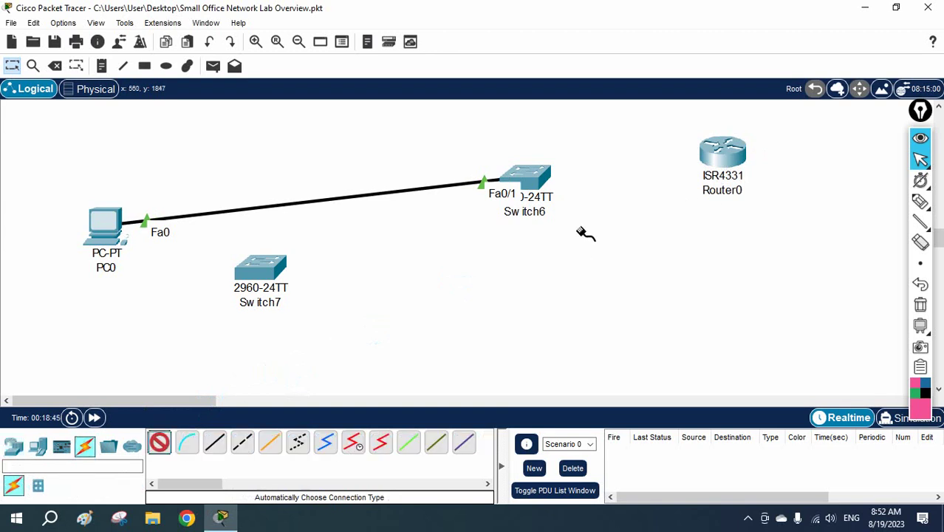
left_click(537, 177)
left_click(724, 156)
left_click_drag(724, 157, 779, 153)
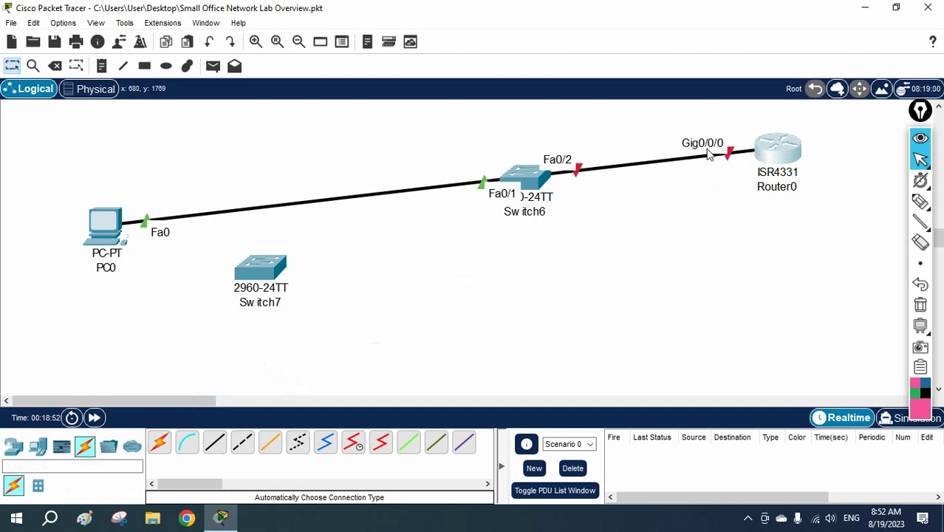
Open Router0's command line interface and widen its window on both sides
left_click(776, 148)
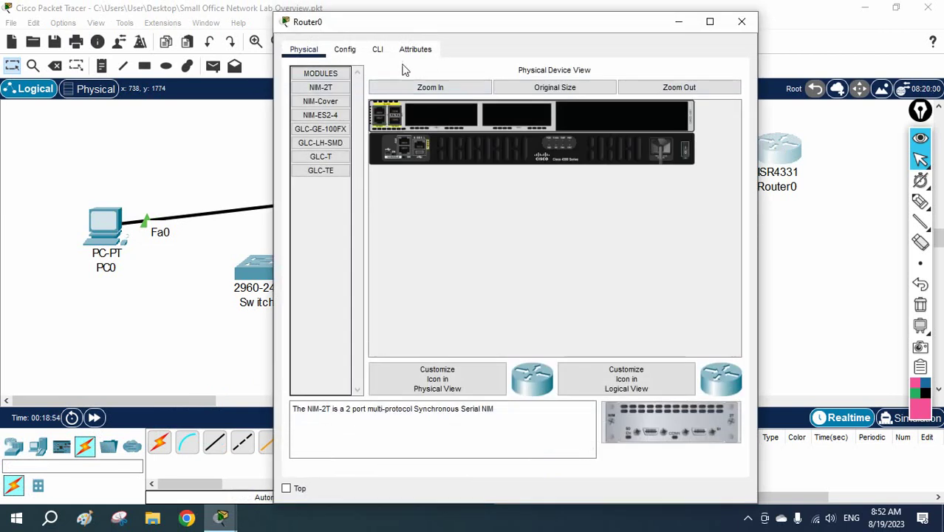
left_click(379, 49)
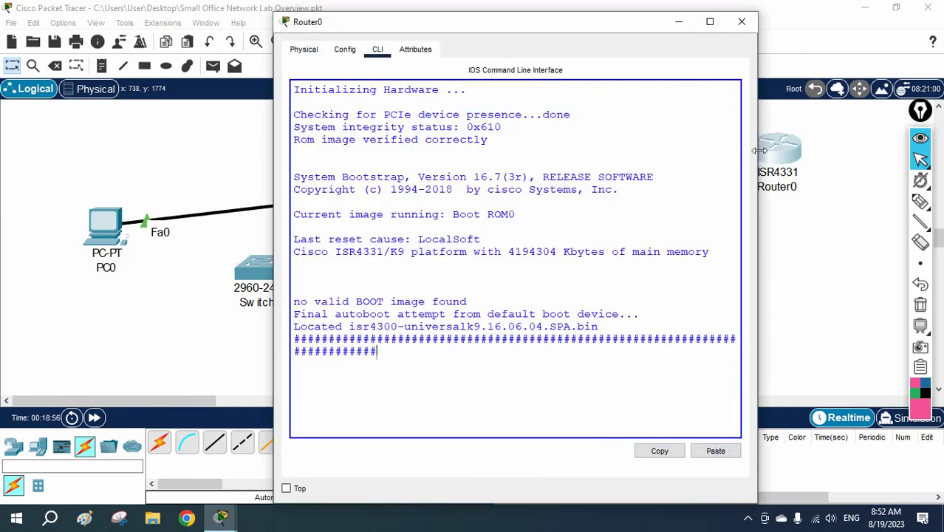
left_click_drag(759, 150, 822, 159)
key("alt+F4")
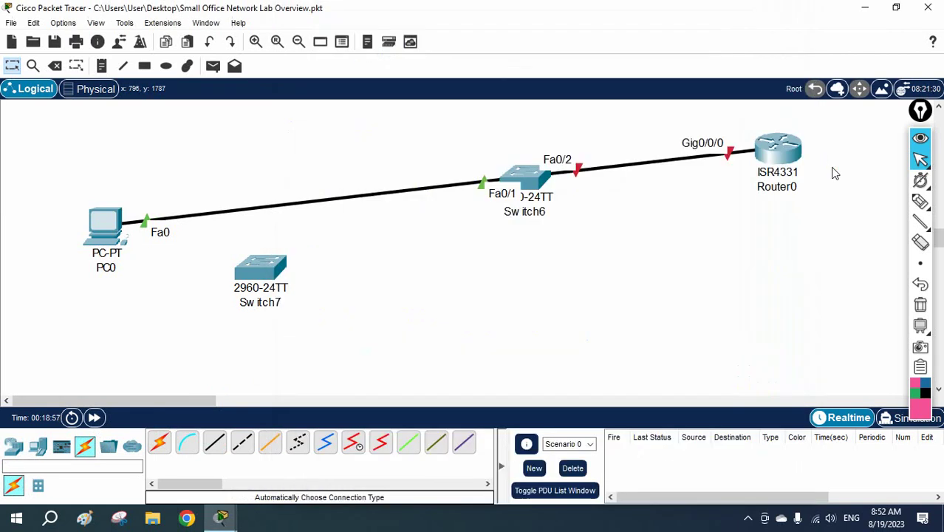
left_click(767, 156)
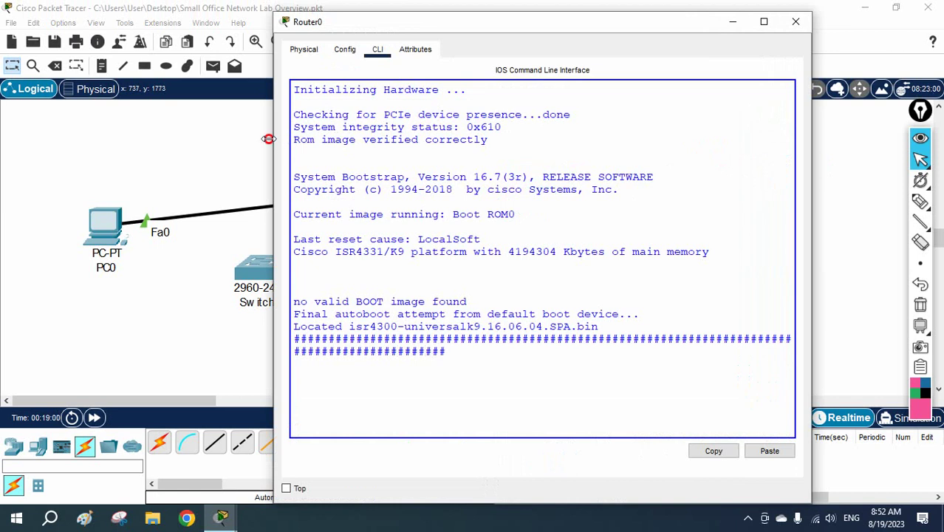
left_click_drag(269, 139, 228, 142)
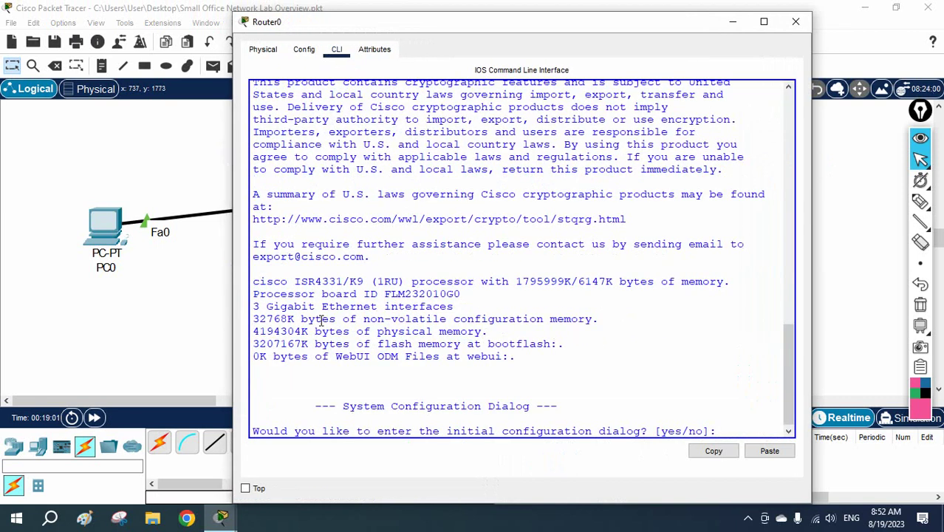
Examine Router0's boot output, including the ISR software name and the IOS version
scroll(383, 223, "up", 10)
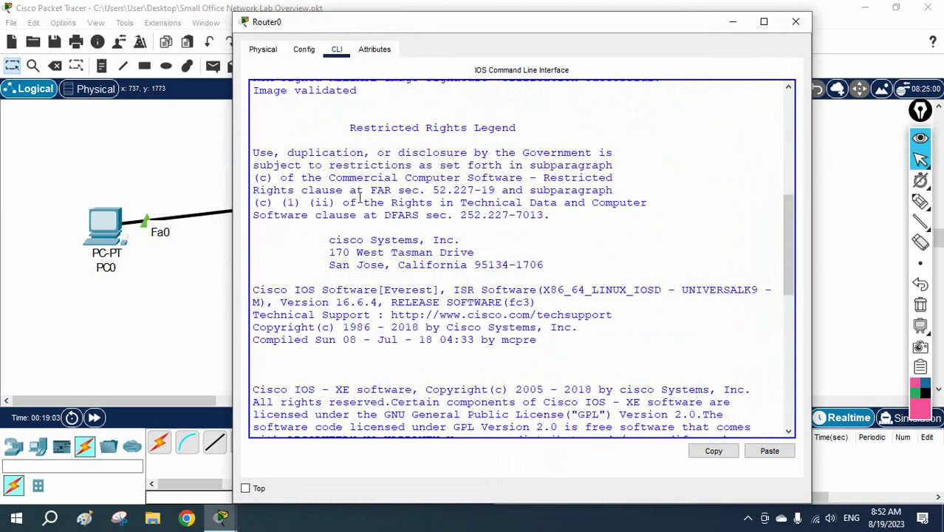
scroll(359, 198, "up", 9)
scroll(383, 191, "up", 1)
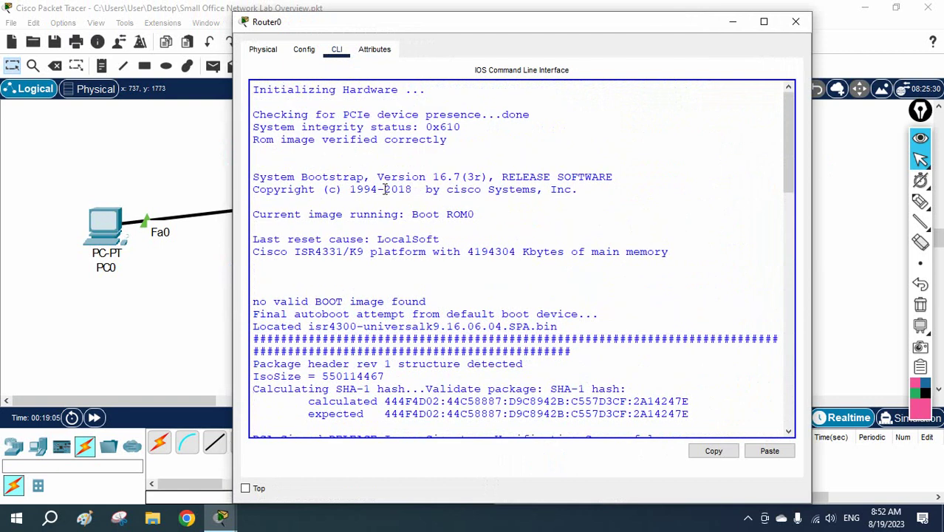
scroll(384, 189, "down", 5)
scroll(384, 191, "down", 12)
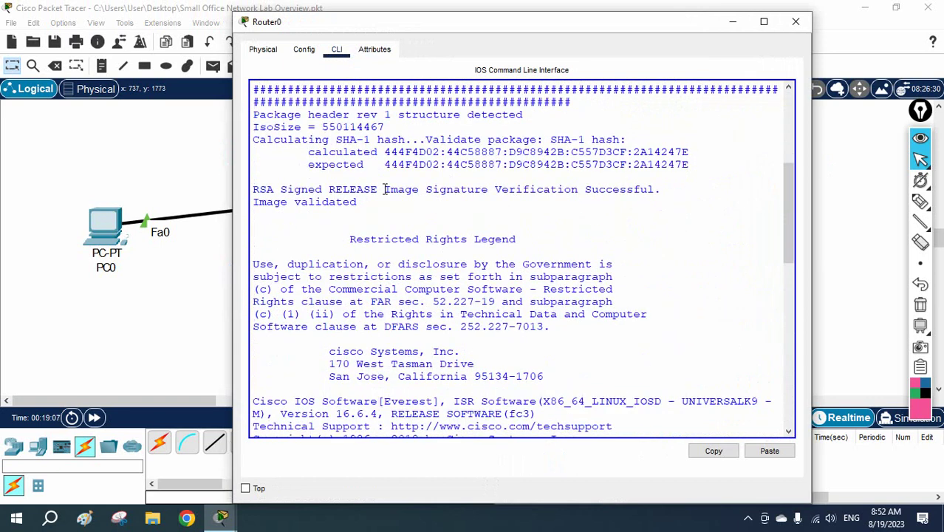
scroll(384, 190, "down", 1)
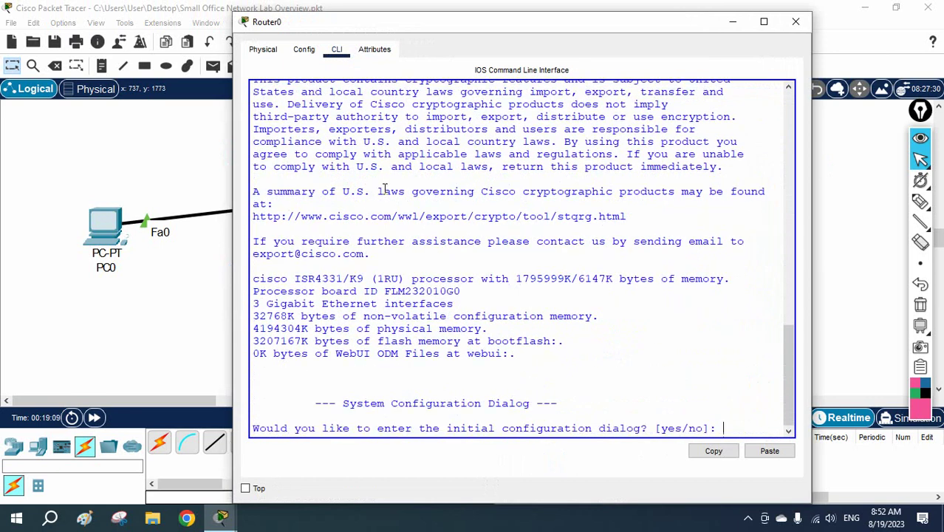
scroll(384, 190, "up", 7)
scroll(487, 194, "up", 3)
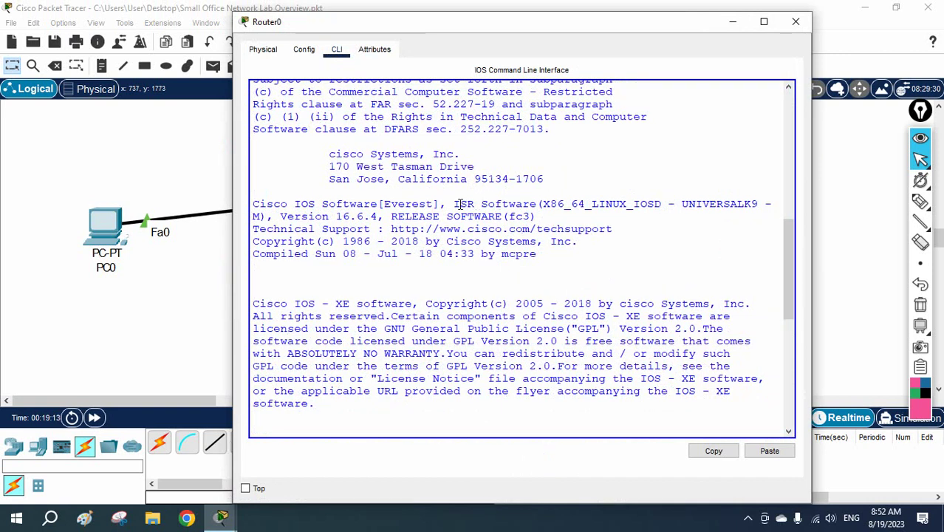
left_click_drag(457, 204, 476, 204)
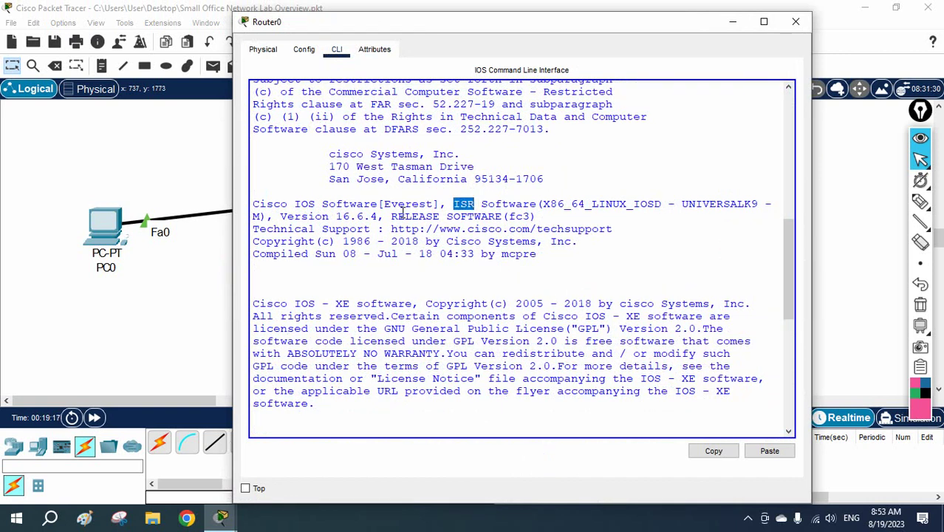
left_click_drag(384, 218, 339, 213)
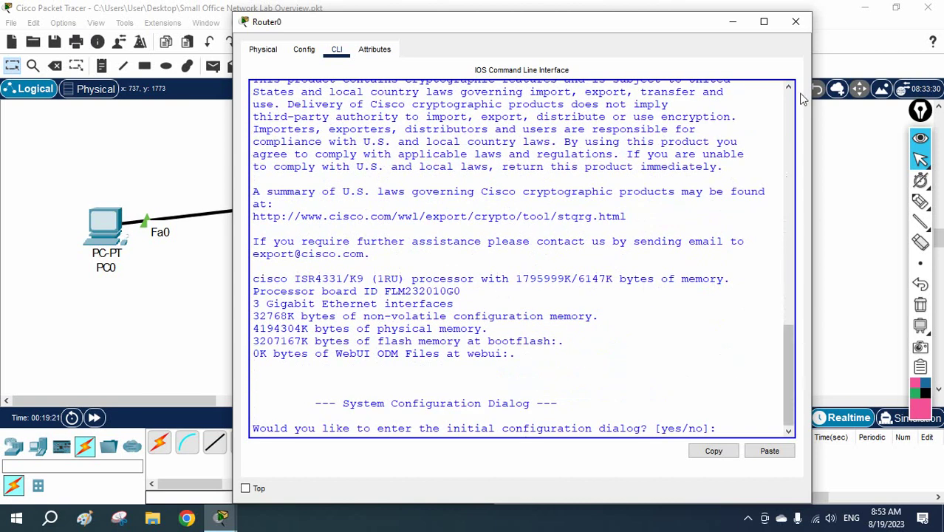
Widen the router window, answer no to the initial configuration dialog, and enter global configuration mode through privileged mode
left_click_drag(811, 120, 905, 160)
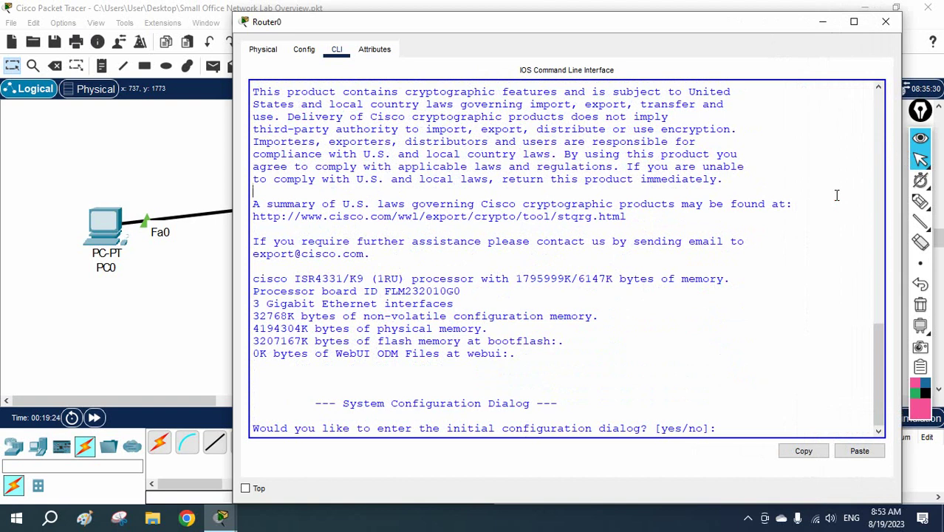
key("Return")
key("Return")
key("Return")
type("en")
key("Return")
type("c")
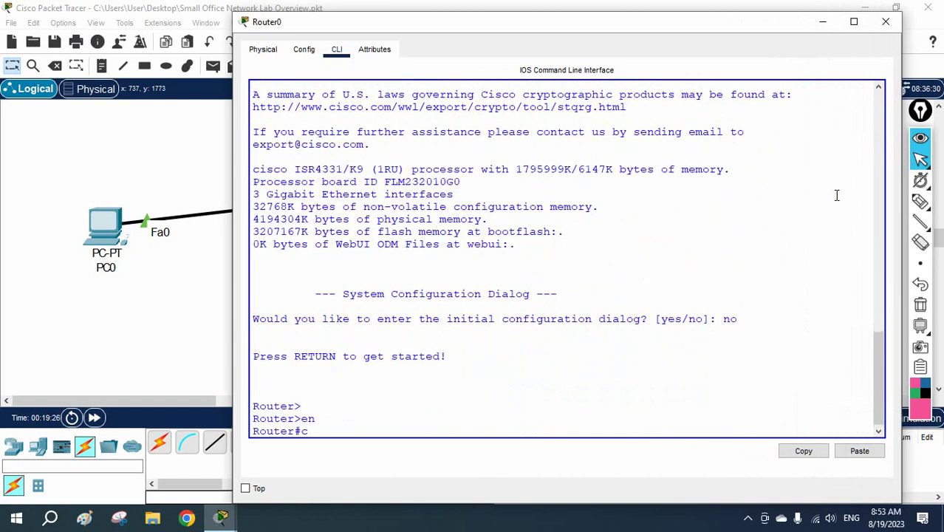
type("onfig t")
key("Return")
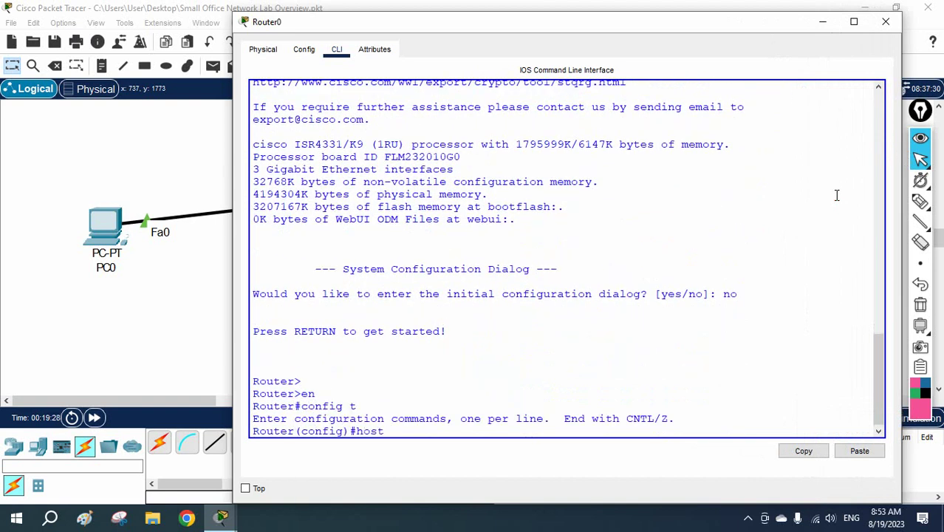
Set the router's hostname to R1
type("host")
key("Tab")
type("R1")
key("Return")
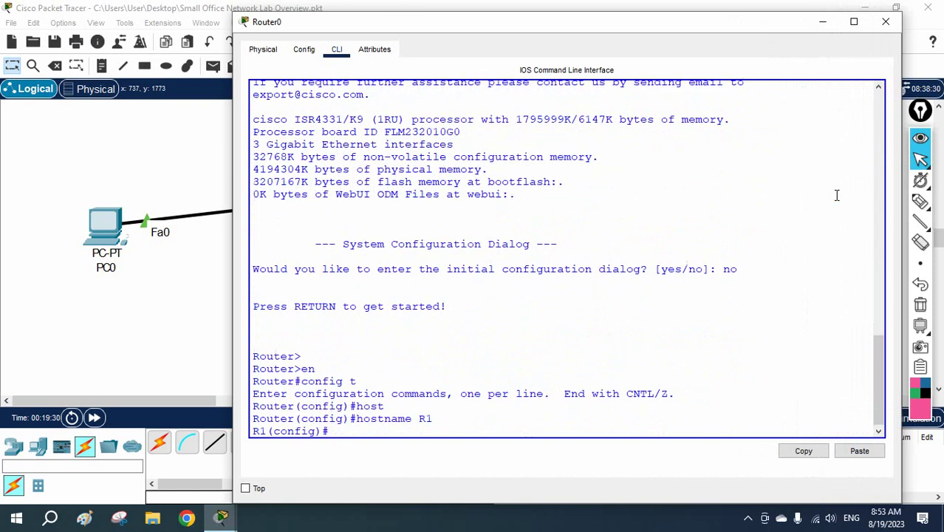
key("Return")
key("Return")
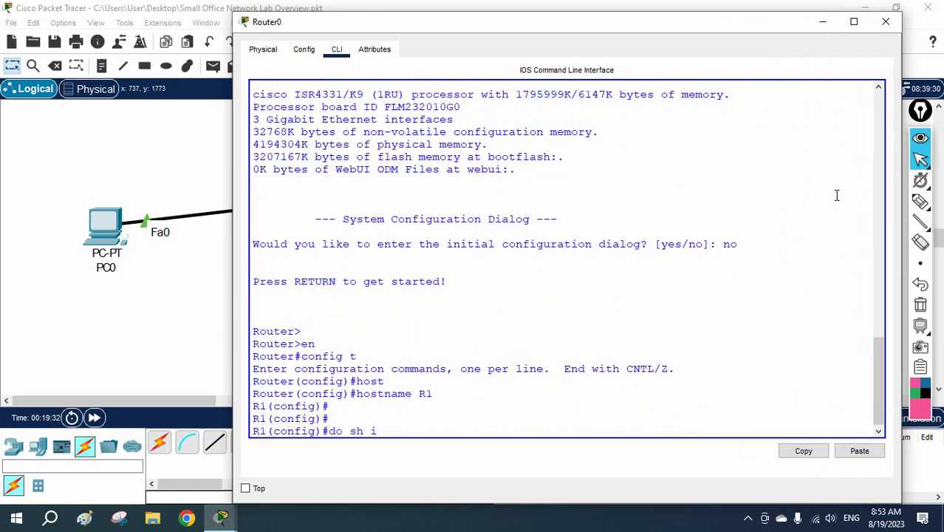
Show the brief IP interface summary from configuration mode with "do sh ip int br"
type("do sh ip int br")
key("Return")
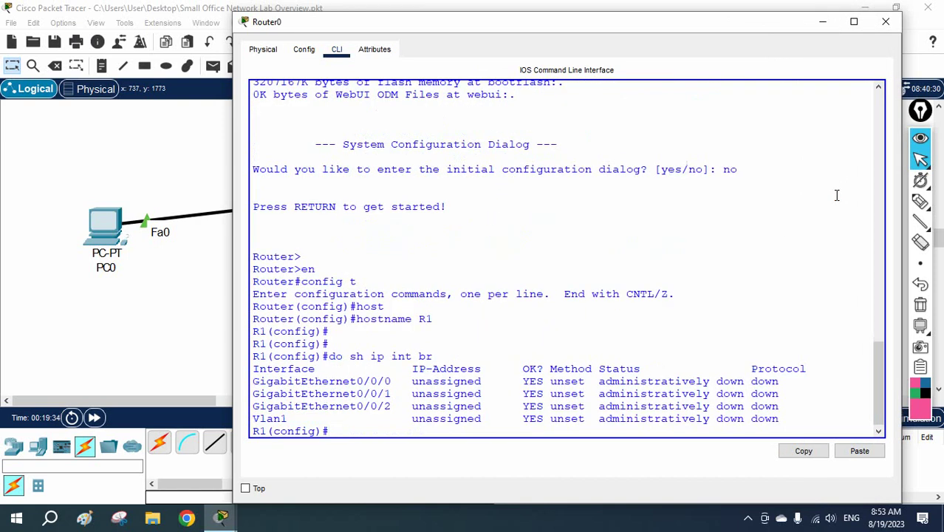
key("Return")
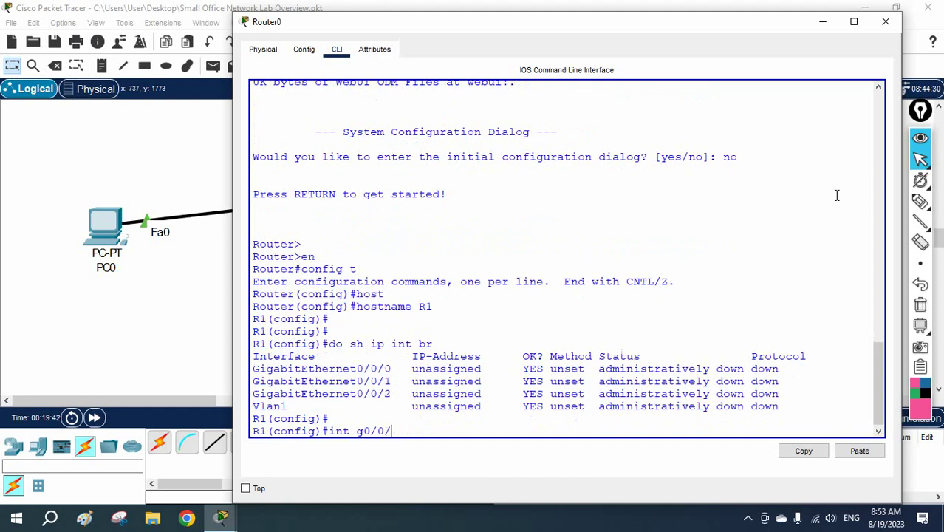
Assign IP address 192.168.1.1 with mask 255.255.255.0 to interface g0/0/0 and enable the interface
type("int g0/0/0")
key("Return")
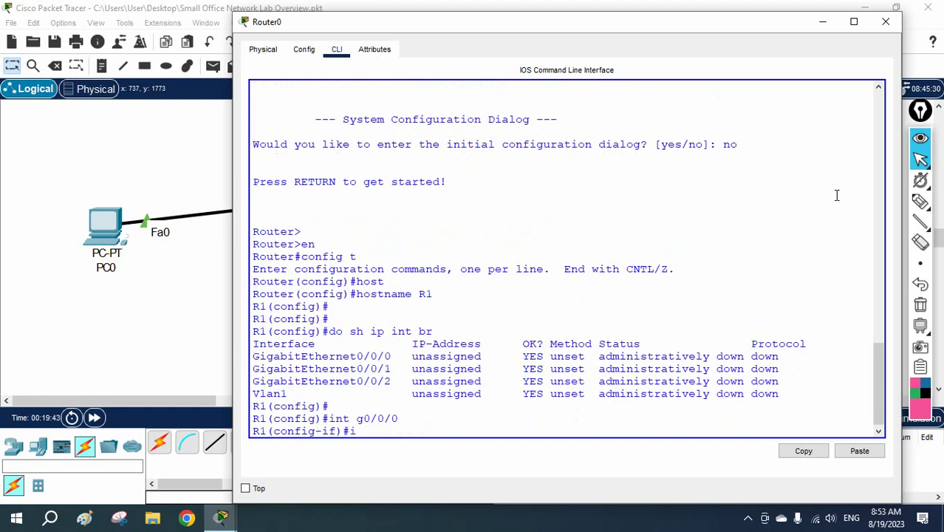
type("ip add 192.168.1.1 255.255.255.0")
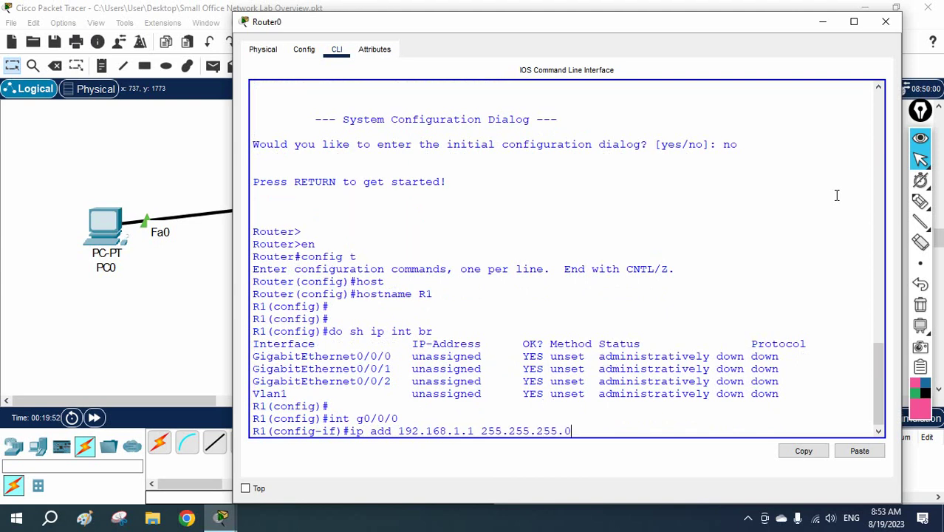
key("Return")
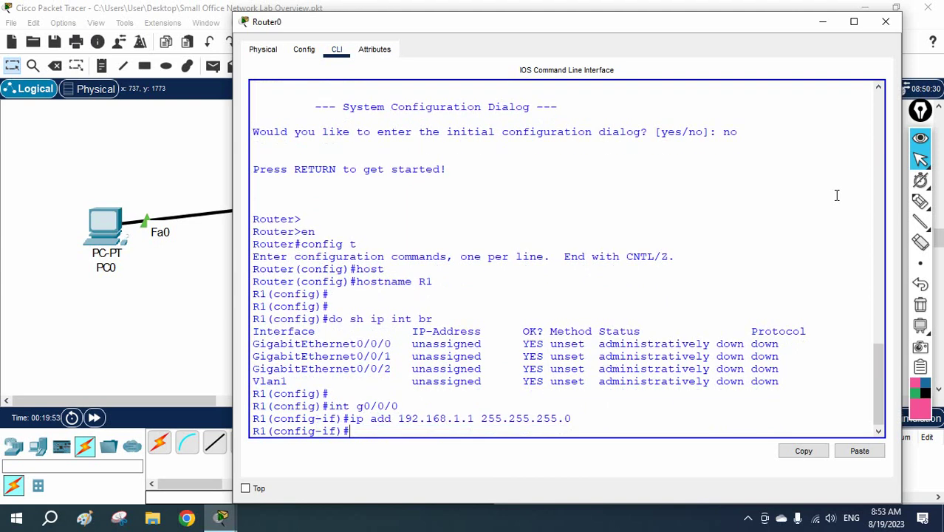
type("no sh")
key("Return")
key("Return")
key("Return")
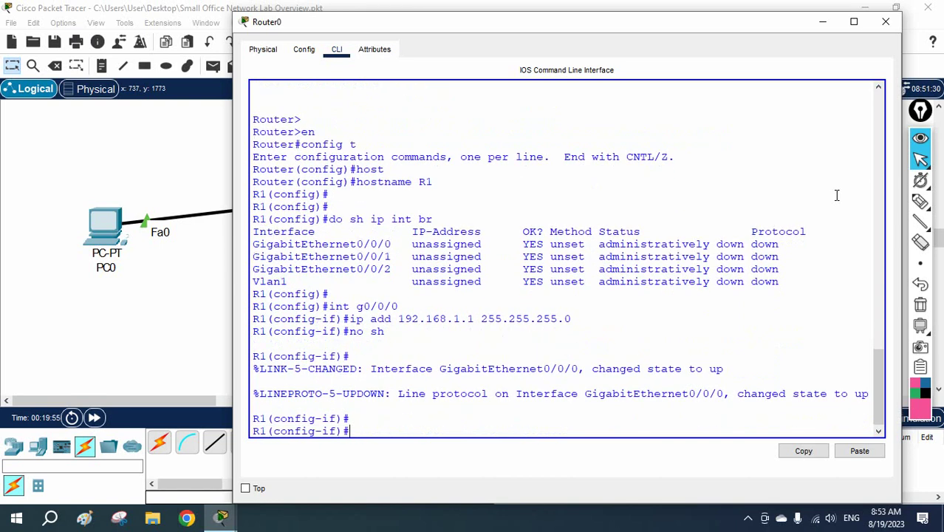
Save the router's configuration from interface configuration mode with "do wr"
type("do wr")
key("Return")
key("Return")
key("Return")
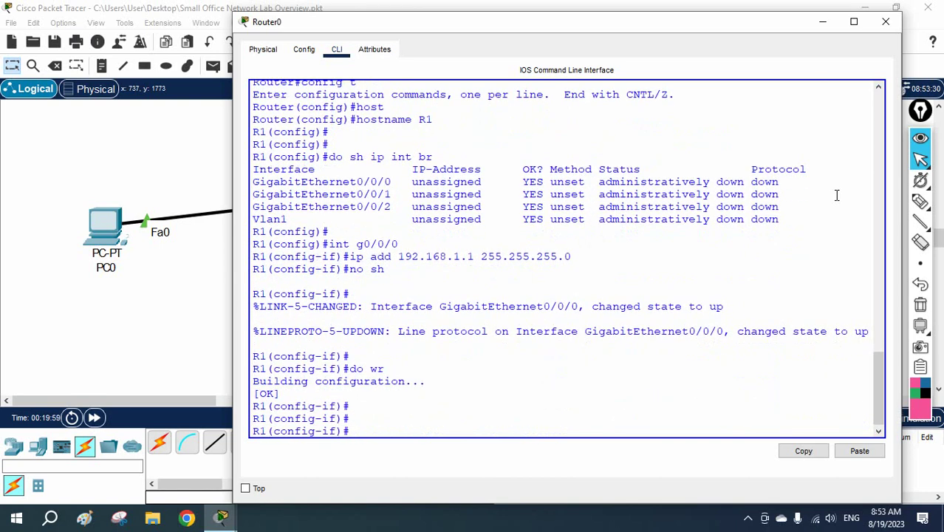
Exit interface and global configuration modes back to the R1 privileged prompt
type("exit")
key("Return")
key("Return")
type("exit")
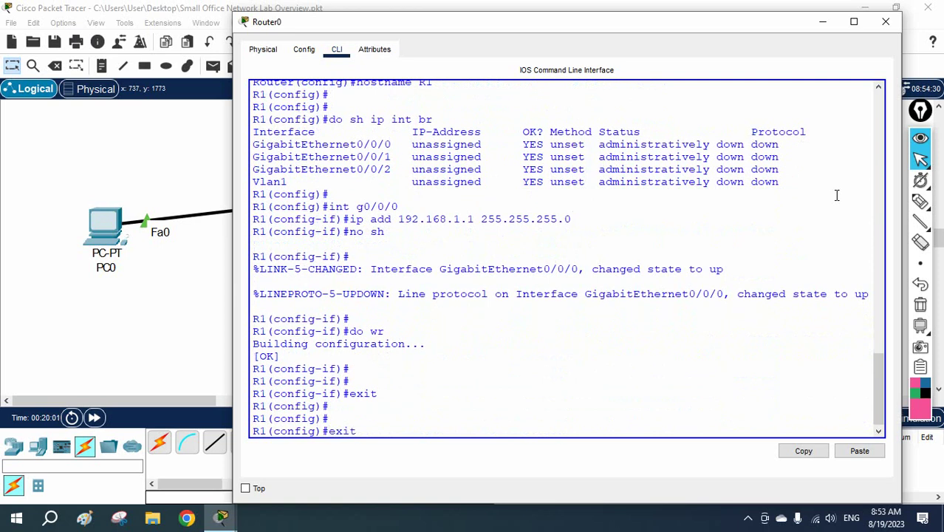
key("Return")
key("Return")
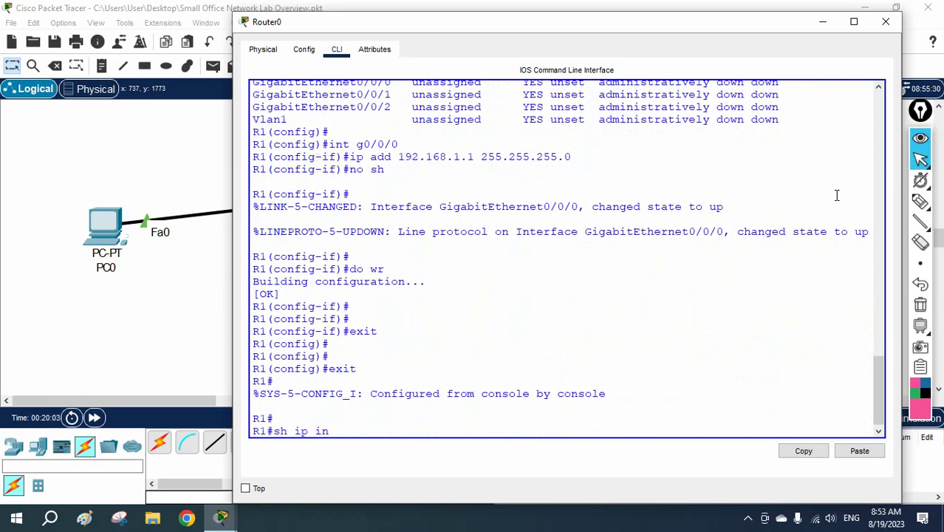
Show the brief IP interface summary with "sh ip int br" and check the GigabitEthernet0/0/0 entry
type("sh ip int br")
key("Return")
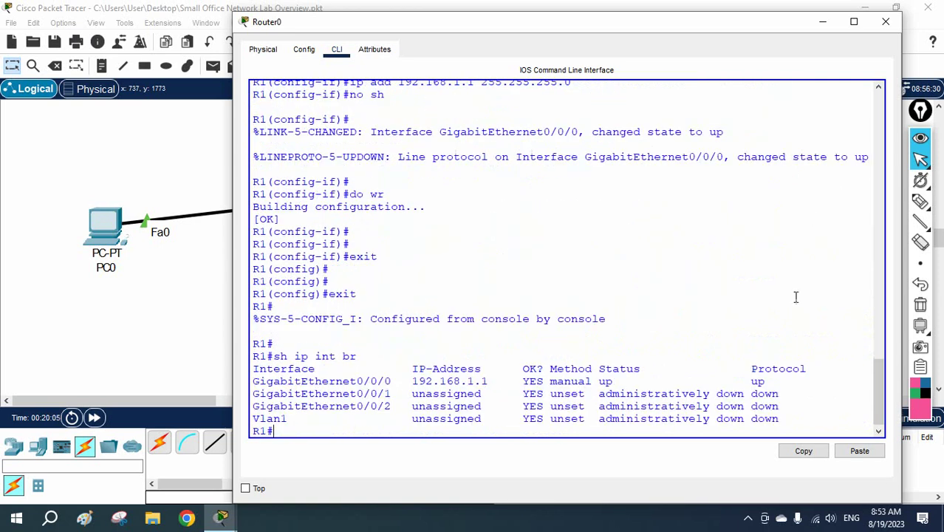
left_click_drag(771, 381, 336, 381)
left_click(703, 369)
Save R1's configuration again with "wr" and close the router window
type("wr")
key("Return")
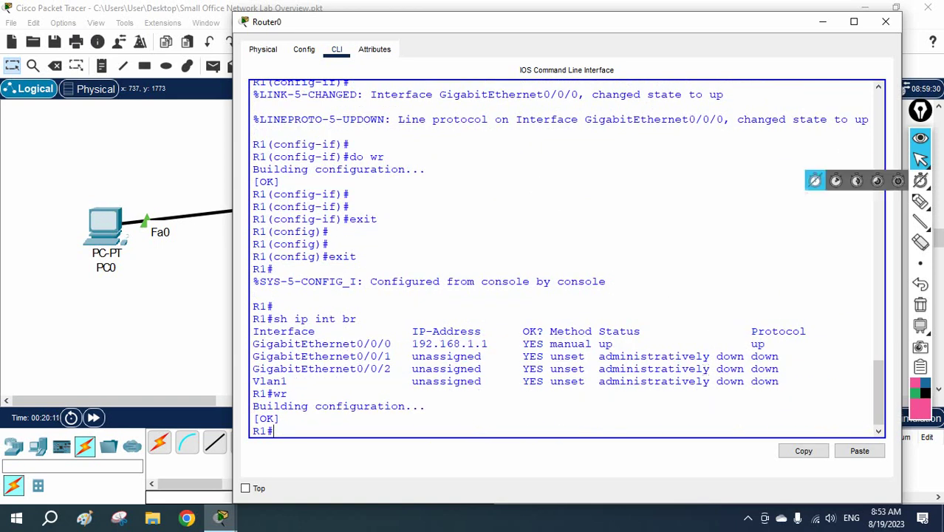
left_click(885, 21)
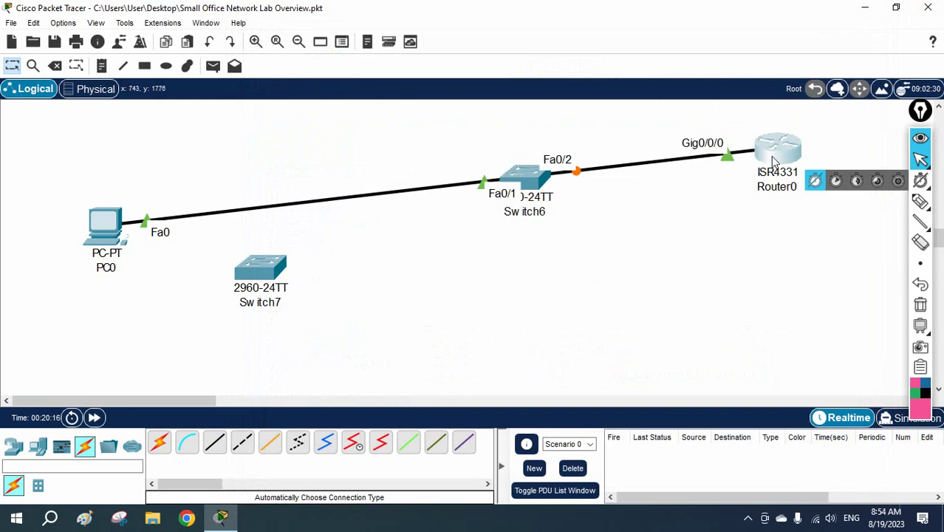
Reposition Router0 slightly and place the note "192.168.1.1/24" below its Gig0/0/0 link, clear of the router's label
left_click_drag(769, 156, 738, 147)
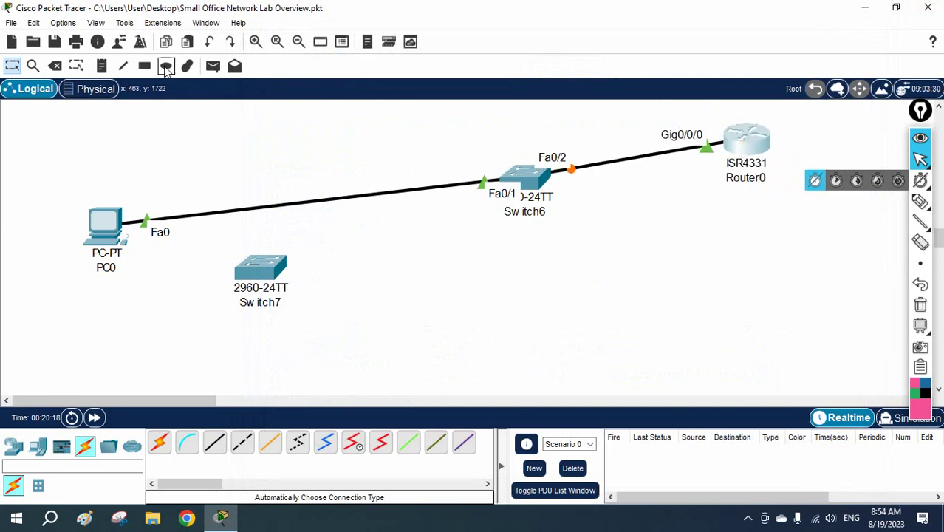
left_click(102, 65)
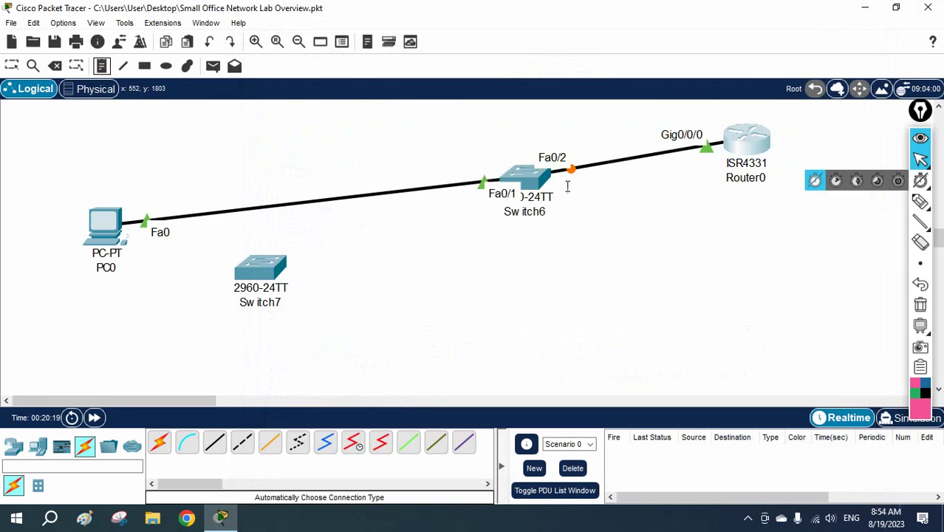
left_click(661, 163)
type("192.168.1.1/24")
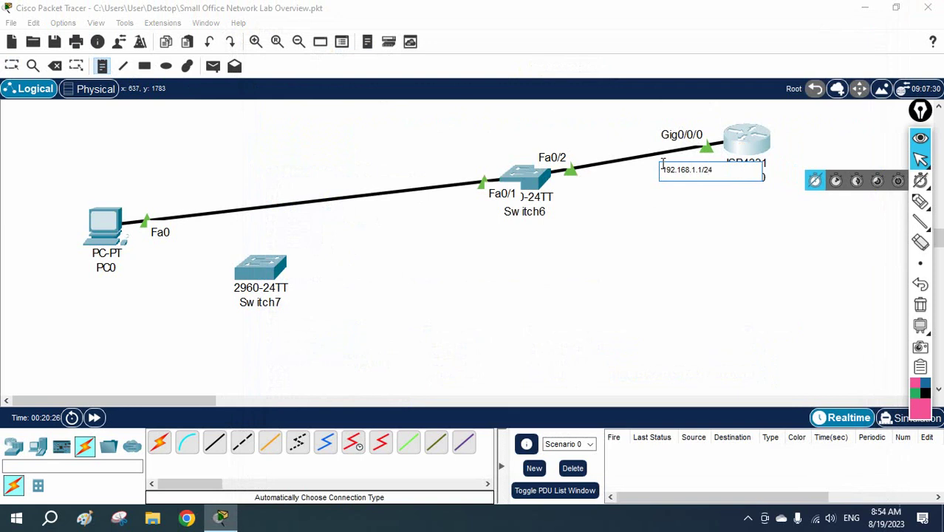
left_click(575, 290)
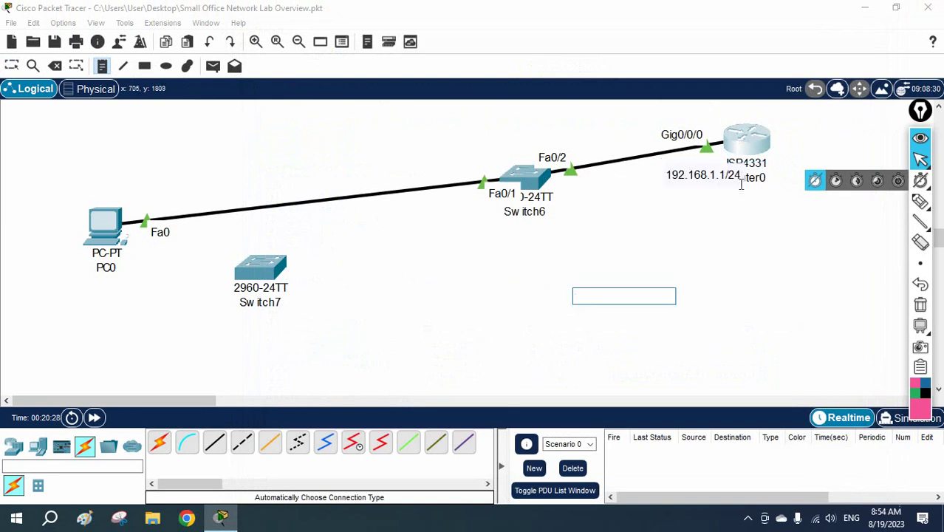
left_click(12, 66)
left_click_drag(711, 175, 671, 190)
Try to change PC0's display name to 192.168.1.2
left_click(105, 268)
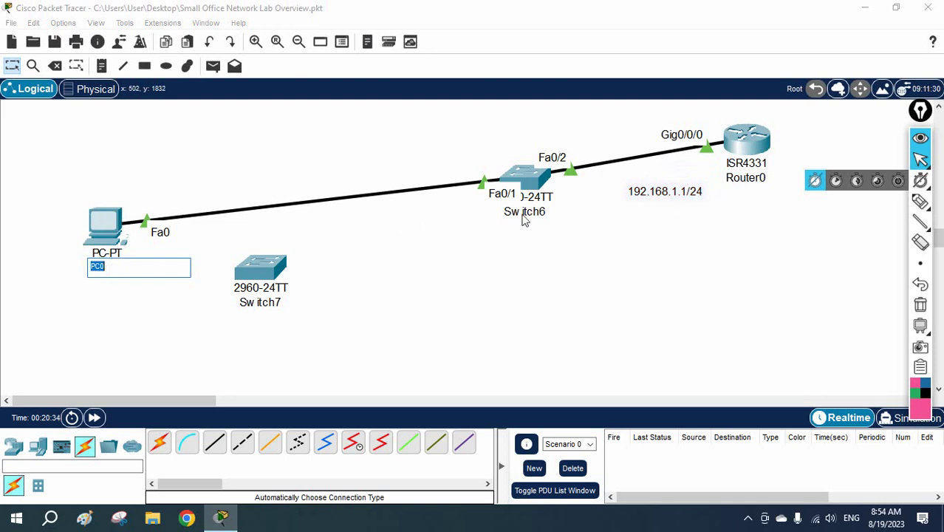
type("192.168.1.2")
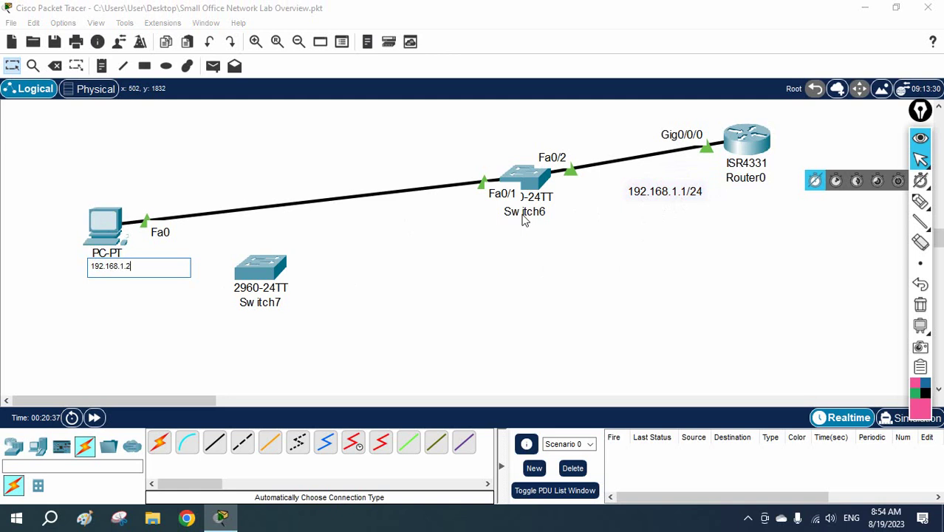
key("ctrl+a")
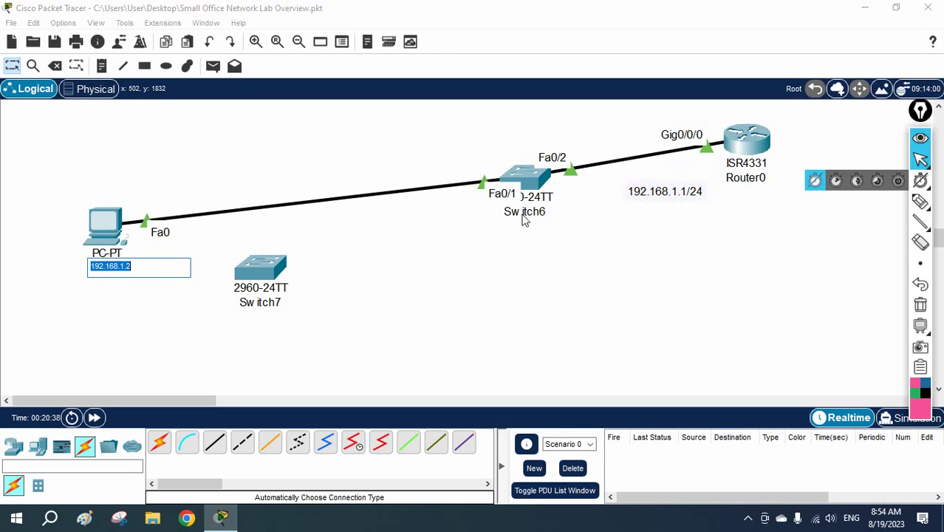
left_click(108, 228)
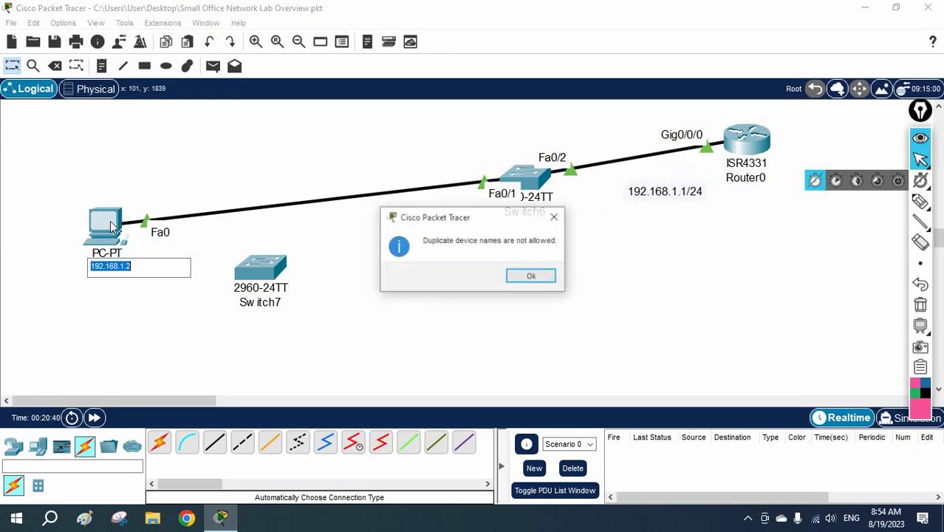
left_click(544, 278)
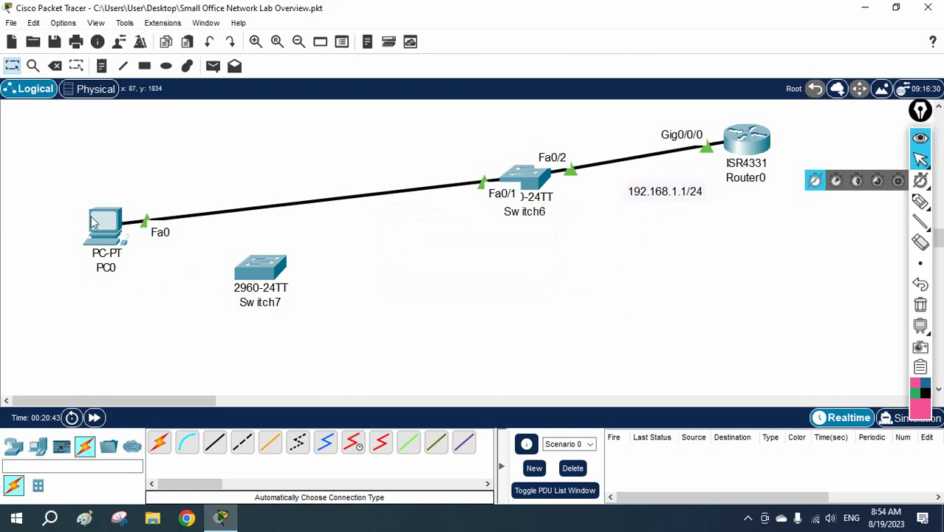
Configure PC0 with static IPv4 address 192.168.1.2, subnet mask 255.255.255.0 and default gateway 192.168.1.1, and close its window
left_click(109, 230)
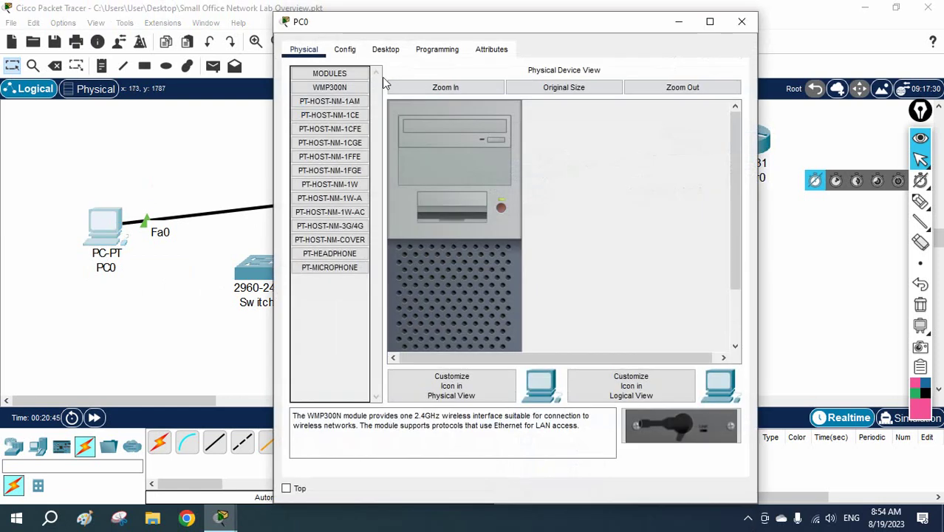
left_click(385, 50)
left_click(343, 89)
left_click(509, 145)
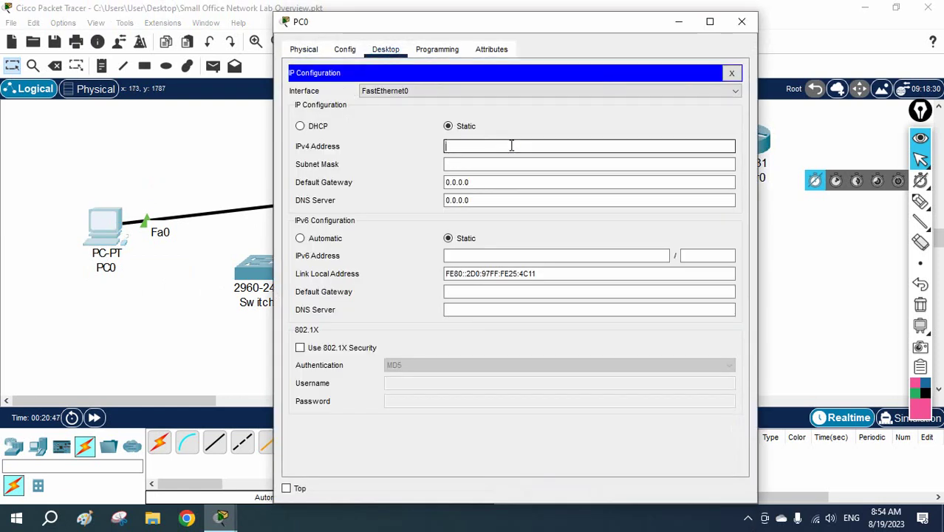
type("192.168.1.2")
left_click(503, 164)
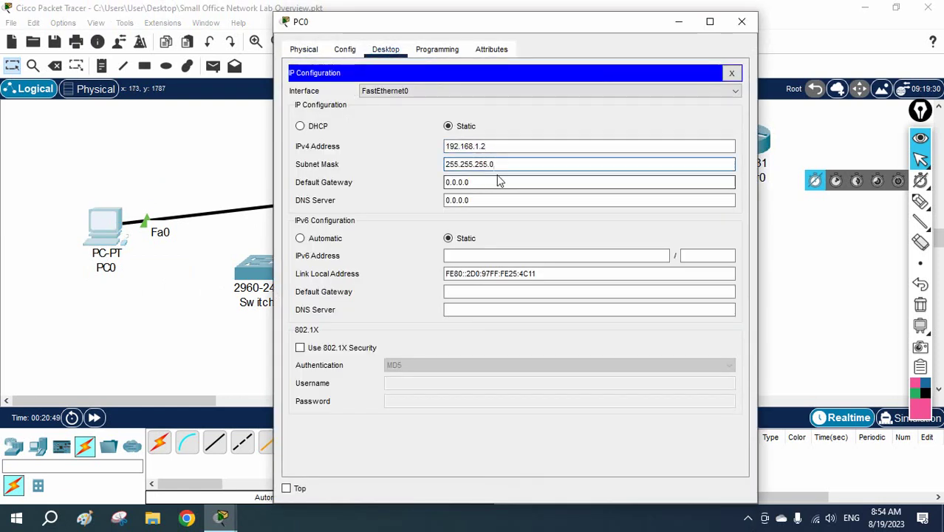
left_click_drag(498, 180, 403, 176)
type("192.168.1.2")
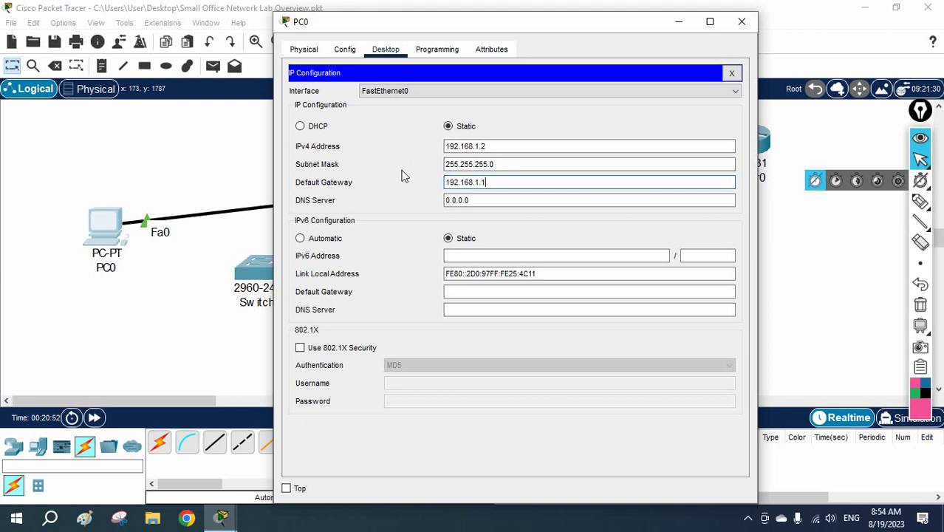
left_click(728, 74)
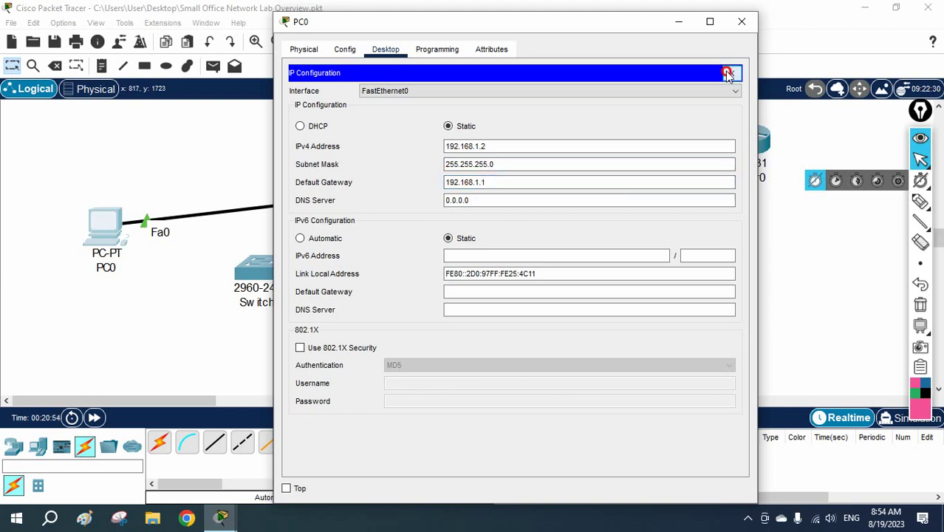
left_click(741, 21)
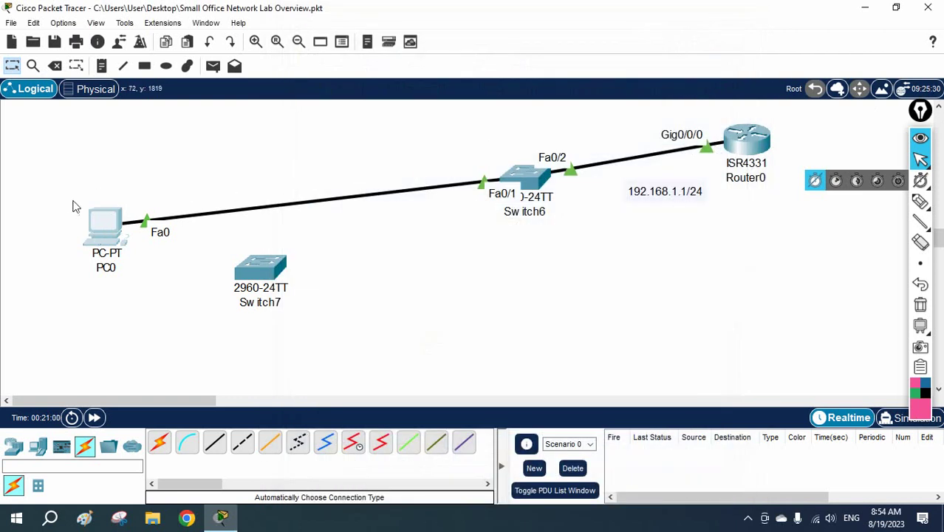
Run ipconfig in PC0's command prompt and check FastEthernet0's IPv4 address, subnet mask and default gateway
left_click(115, 225)
left_click(583, 140)
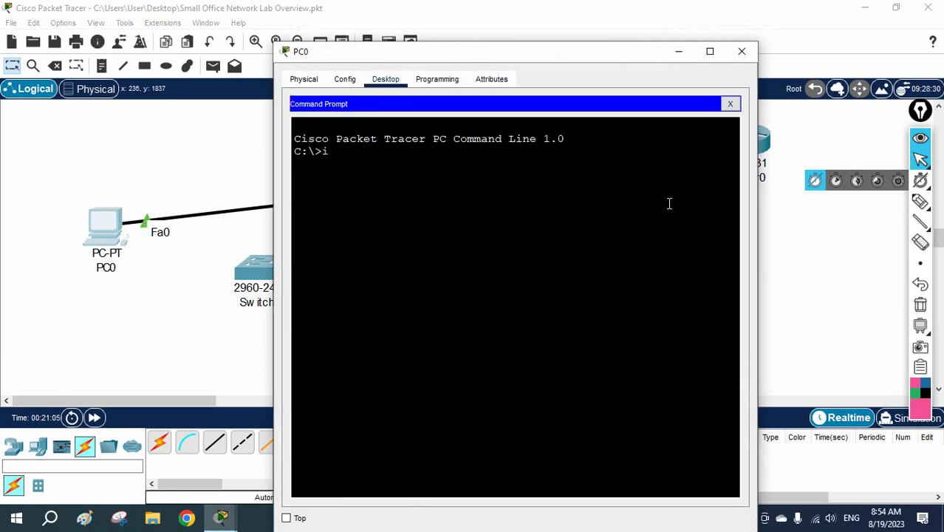
type("ip config")
key("Return")
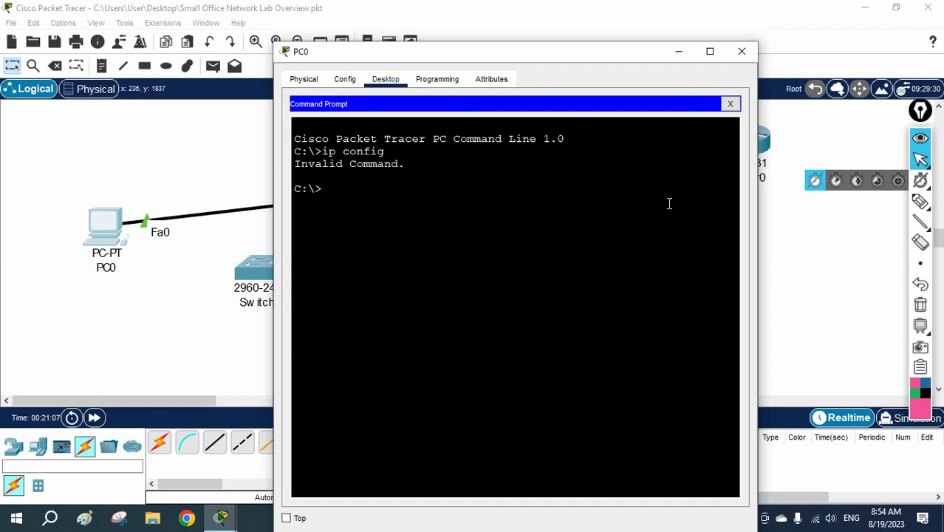
type("ipconfig")
key("Return")
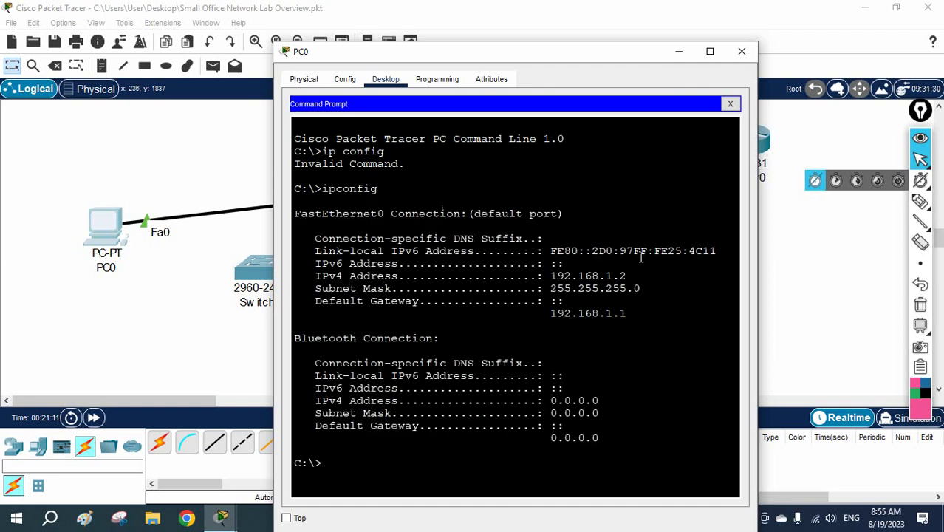
left_click_drag(631, 275, 314, 271)
left_click_drag(640, 288, 301, 289)
left_click_drag(629, 313, 289, 298)
Ping the gateway 192.168.1.1 from PC0's command prompt and close the PC window
left_click(542, 291)
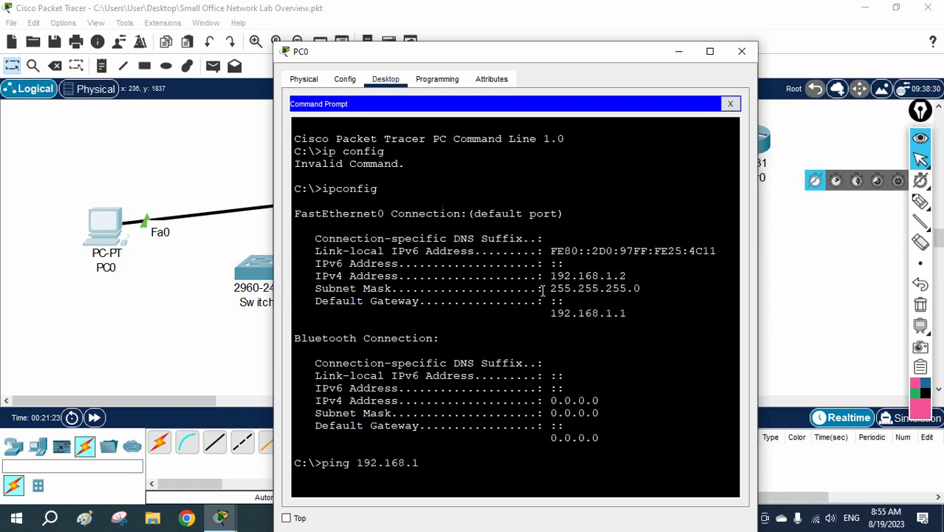
type("1")
key("Return")
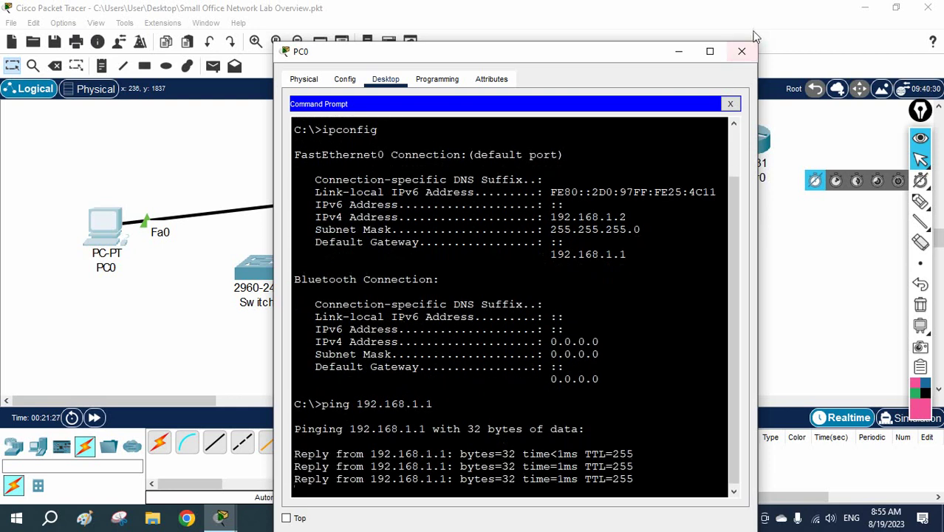
left_click(741, 51)
Trace the path from PC0 to Router0 with a freehand pen line above the cables, and clear the drawing
mouse_move(923, 209)
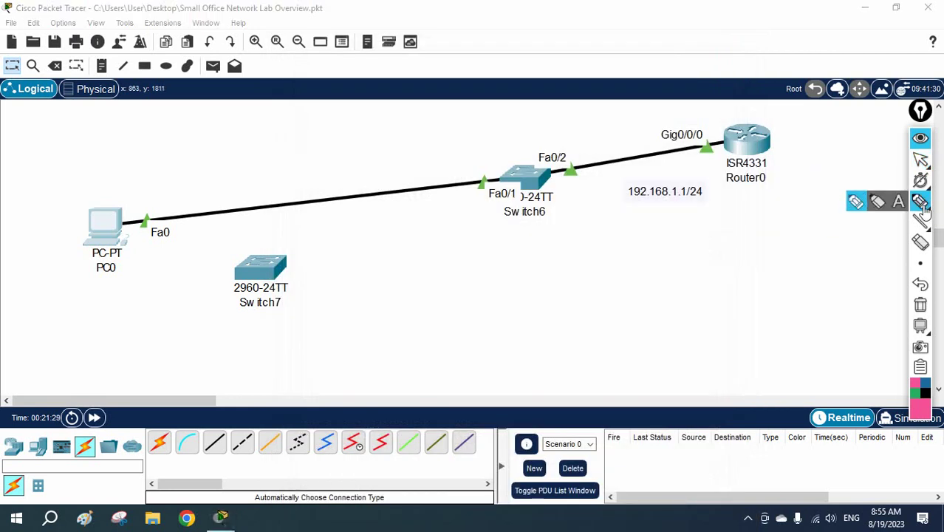
left_click(923, 209)
mouse_move(127, 216)
left_mouse_down()
mouse_move(369, 142)
mouse_move(726, 127)
left_mouse_up()
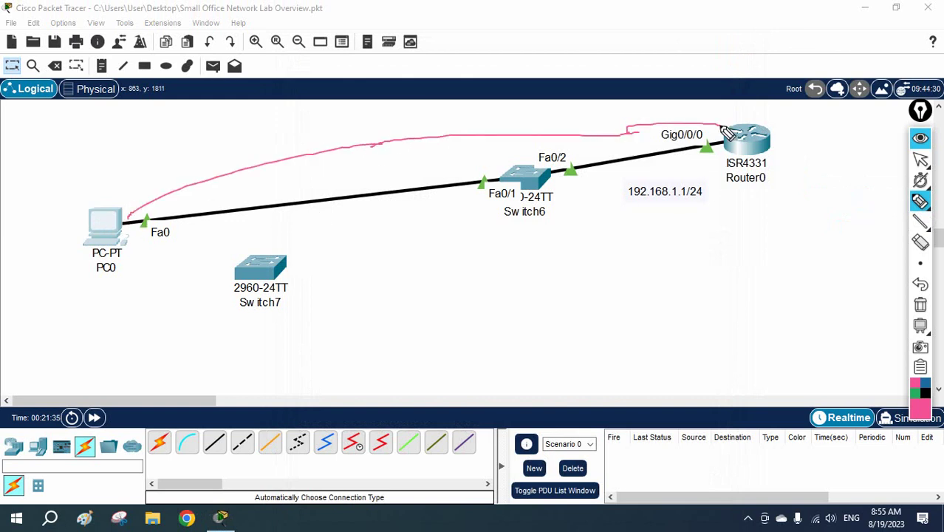
left_click(920, 304)
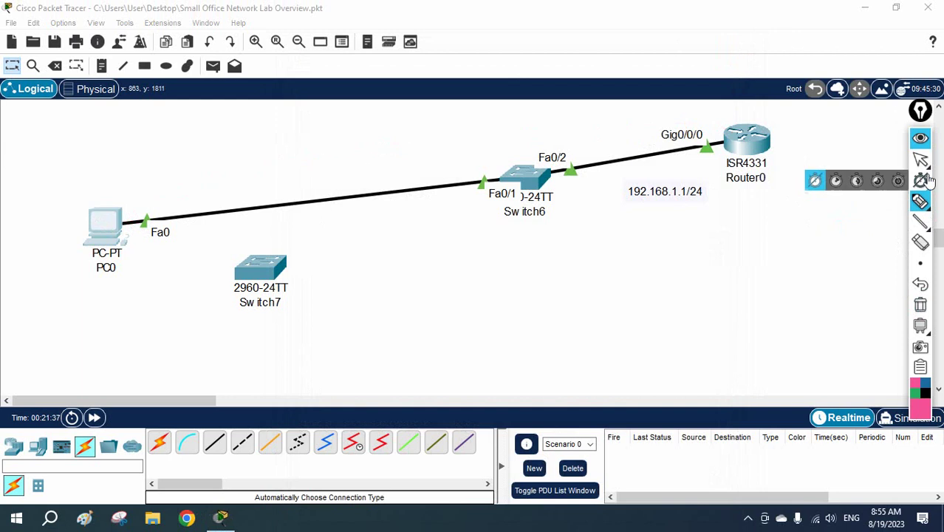
Add a second ISR4331 router to the workspace, below and to the right of Router0
left_click_drag(204, 402, 221, 401)
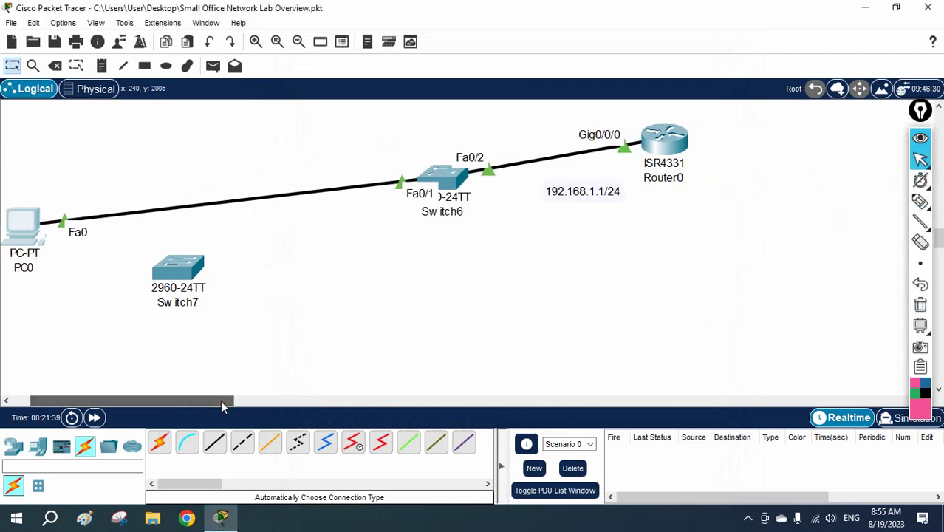
left_click(13, 446)
left_click(160, 443)
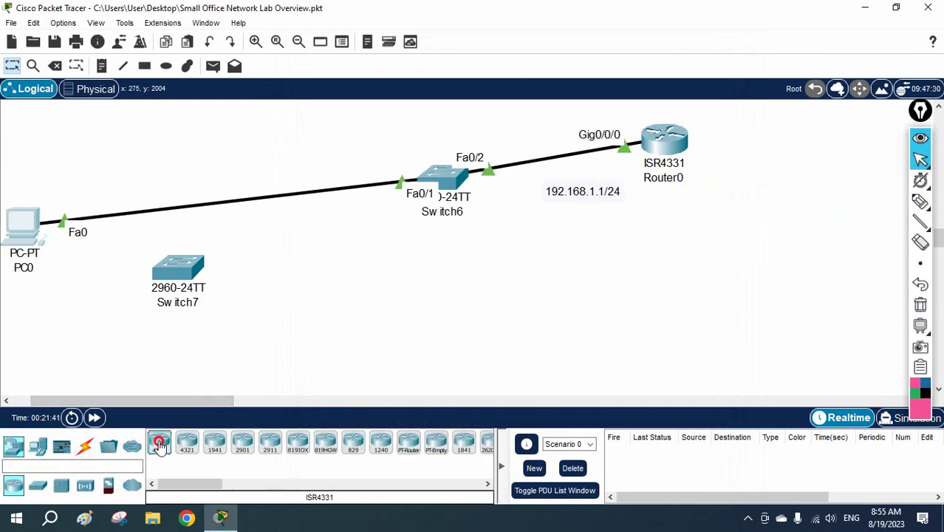
left_click(555, 318)
left_click_drag(565, 317, 675, 279)
left_click_drag(727, 268, 728, 262)
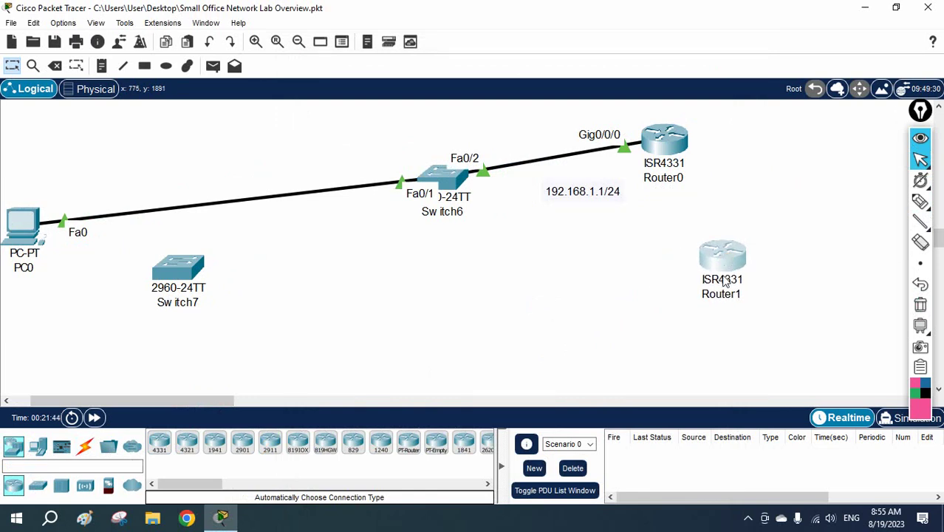
Connect Router0 to Router1 with an automatically chosen cable
left_click(85, 444)
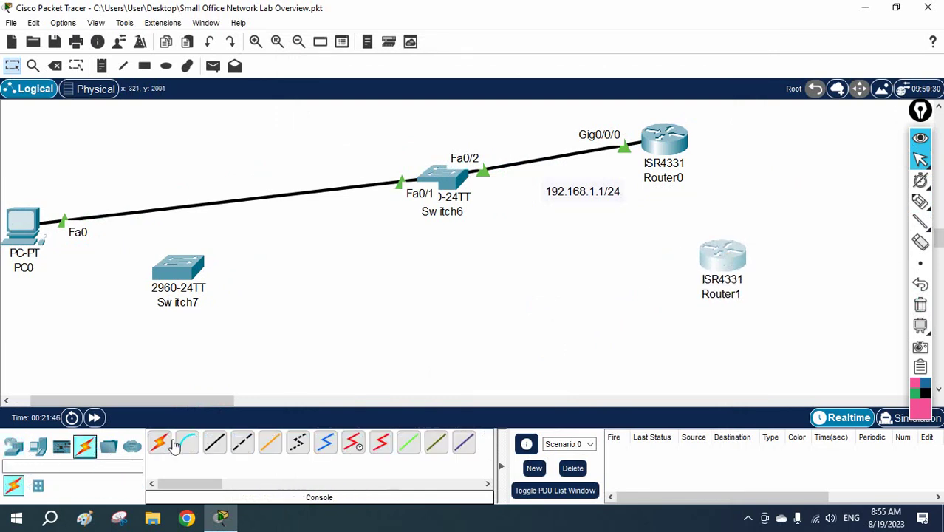
left_click(160, 444)
left_click(680, 144)
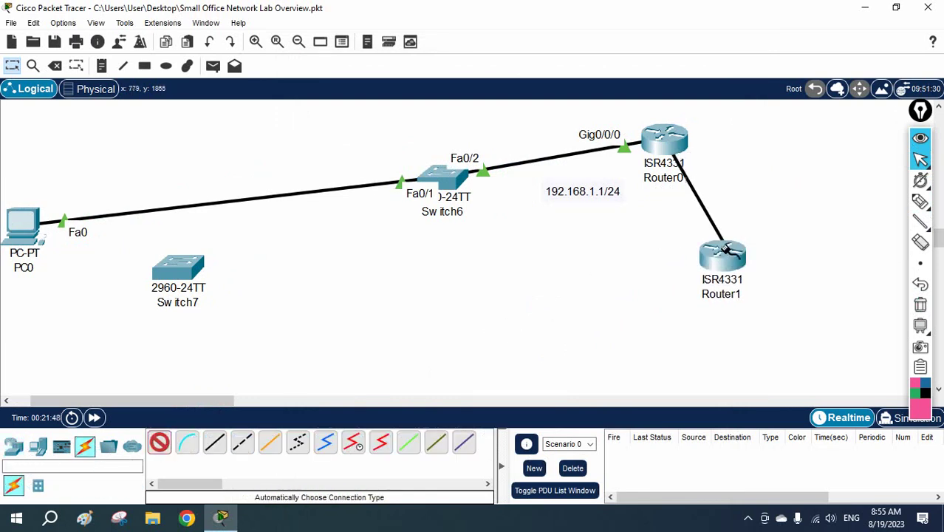
left_click(727, 264)
Spread the topology into a row with Router1 at the far right, Switch6 and Router0 further left, and the 192.168.1.1/24 note above Router0's LAN link
left_click_drag(728, 265, 846, 135)
left_click_drag(438, 177, 243, 197)
left_click_drag(663, 158, 482, 169)
left_click_drag(582, 194, 391, 126)
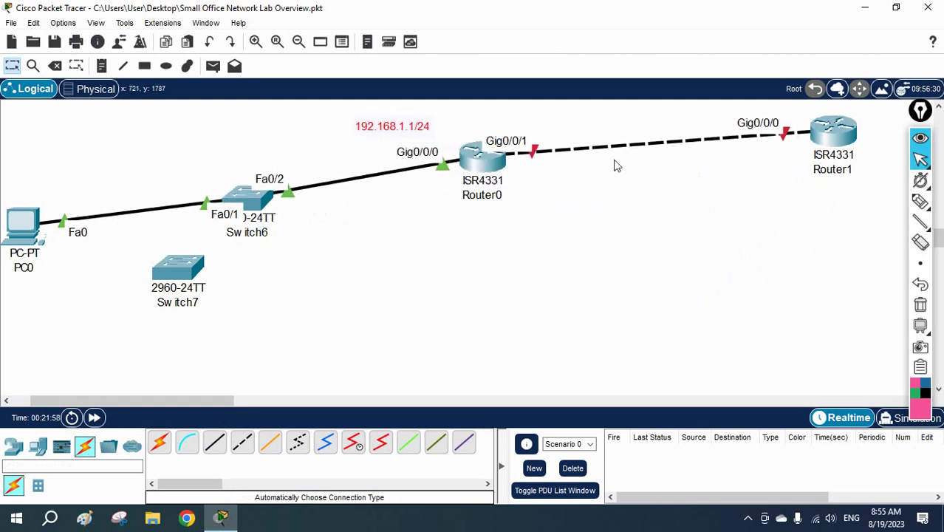
left_click_drag(839, 130, 751, 141)
Rename Router1 as ISP1 and shift it slightly to the right
left_click(744, 184)
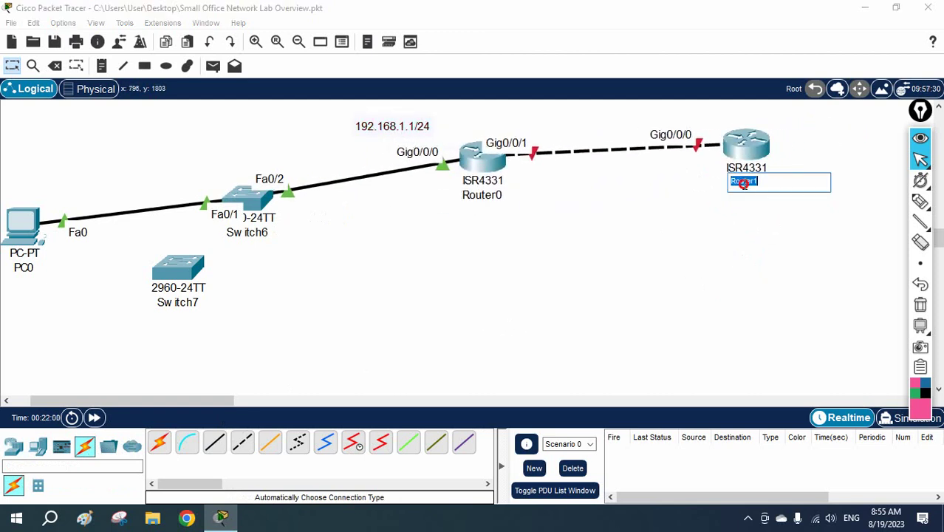
key("BackSpace")
type("ISP@")
left_click(749, 221)
left_click(752, 184)
left_click(768, 233)
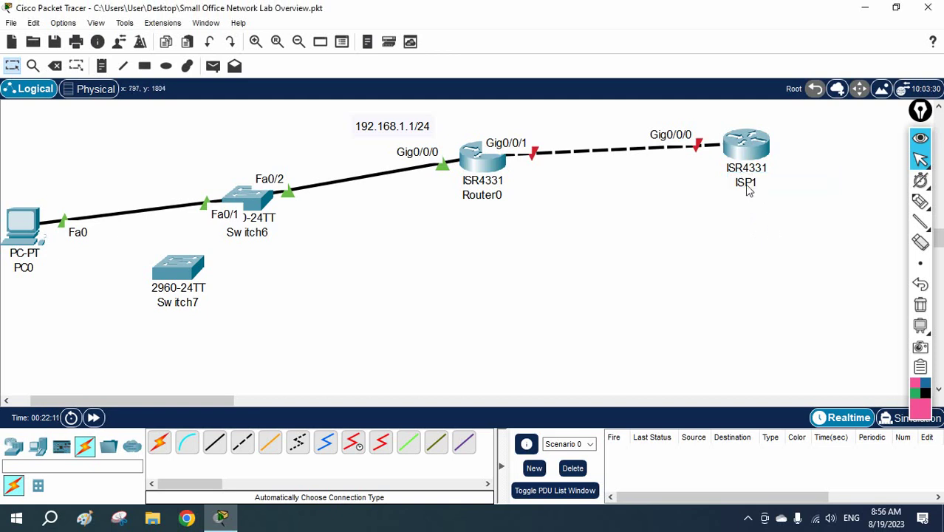
left_click_drag(754, 149, 766, 146)
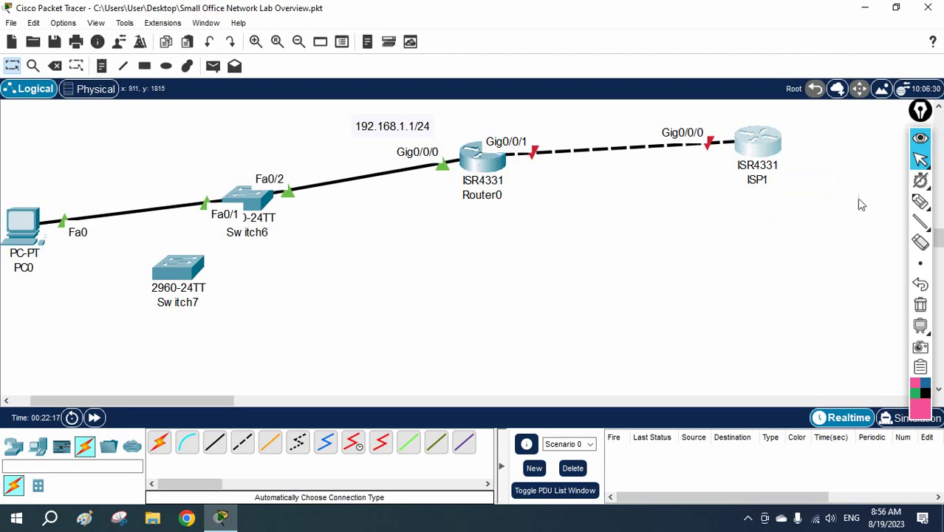
key("n")
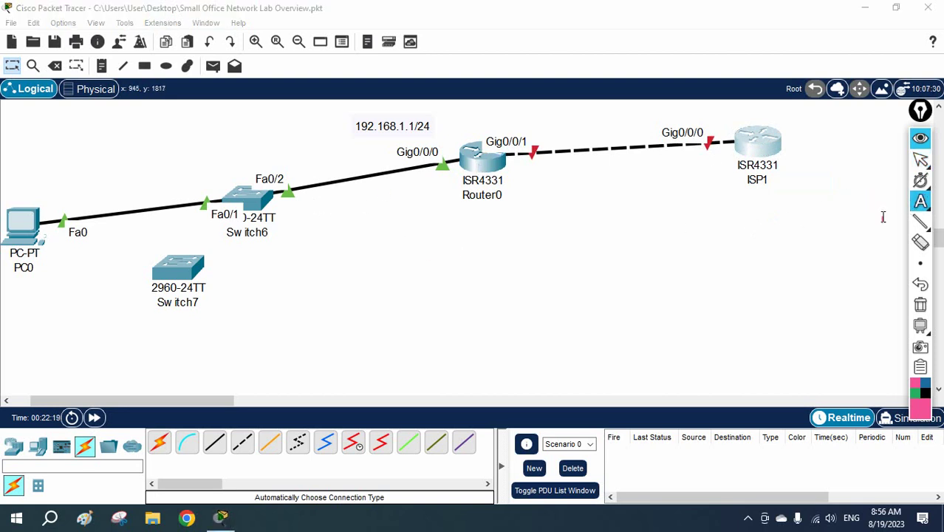
left_click(920, 201)
left_click(876, 201)
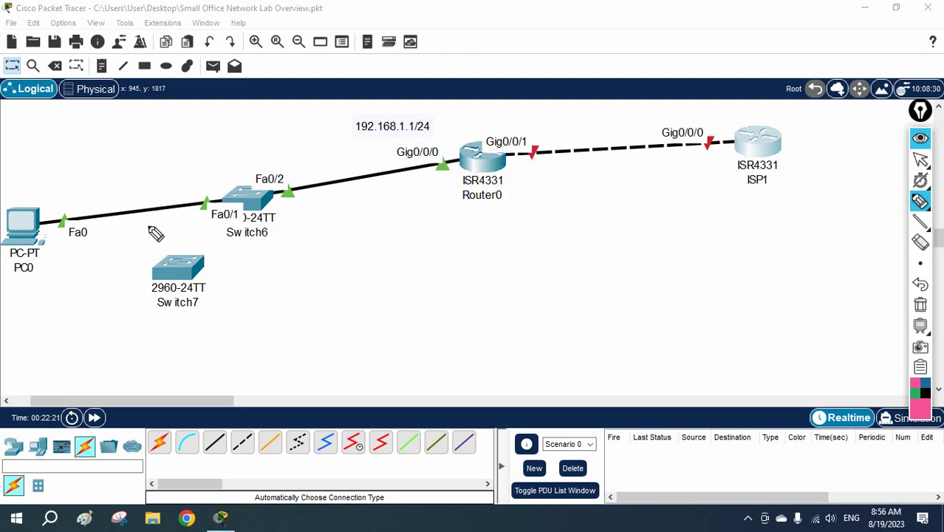
left_click_drag(10, 278, 23, 279)
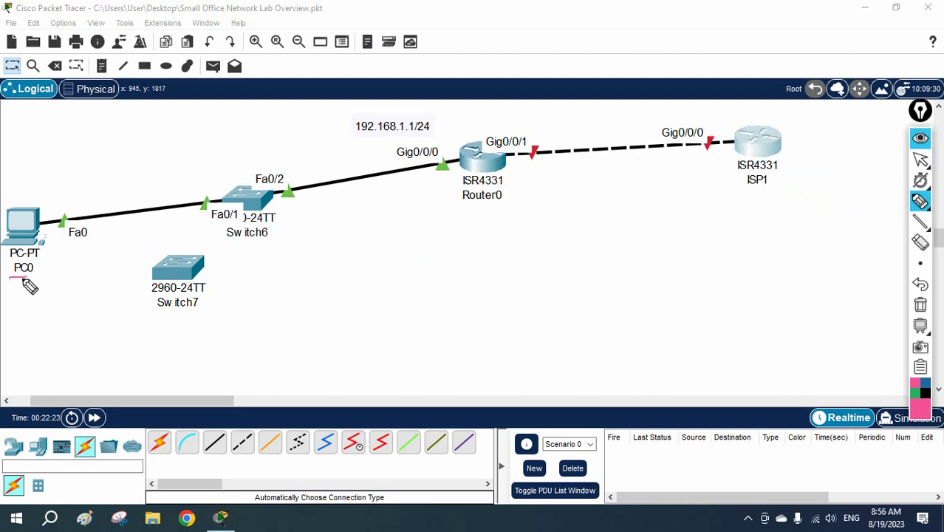
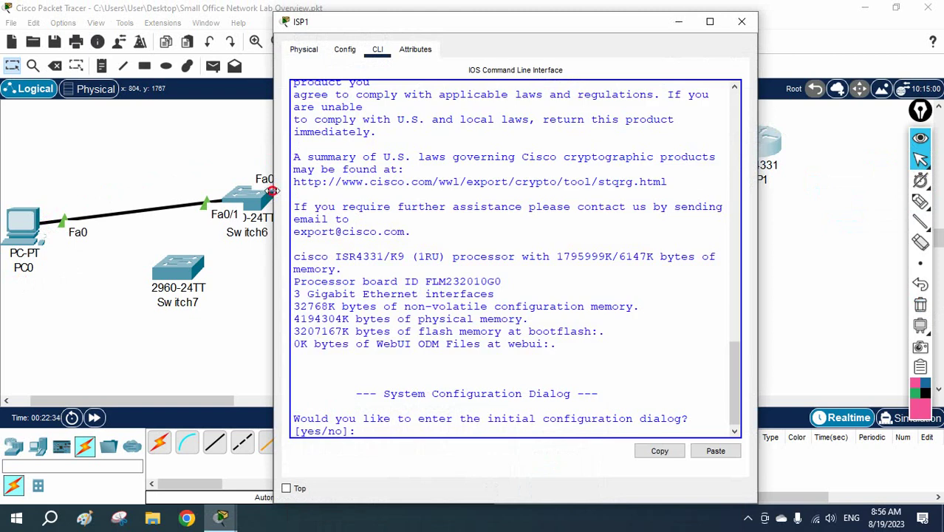
Widen the ISP1 console window and move it lower so the Router0–ISP1 link stays visible
left_click_drag(270, 191, 152, 208)
left_click_drag(391, 29, 379, 172)
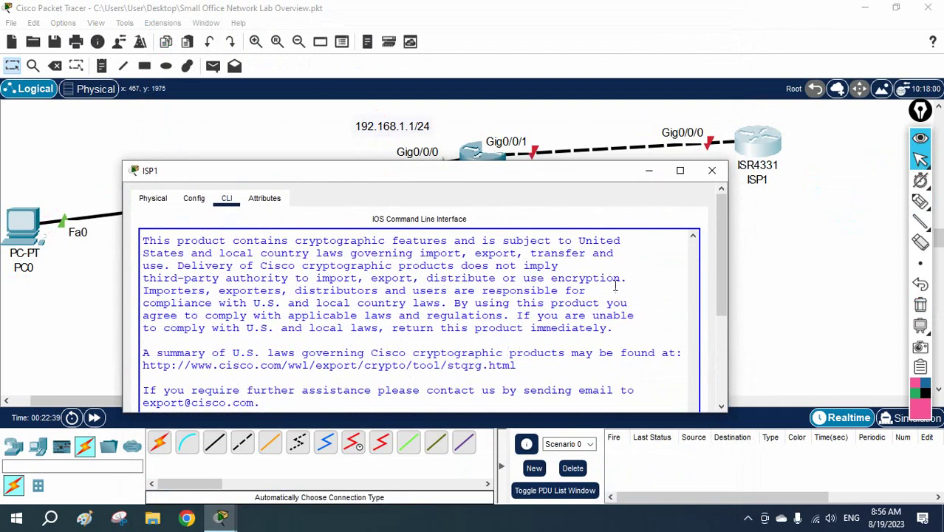
left_click_drag(721, 251, 653, 340)
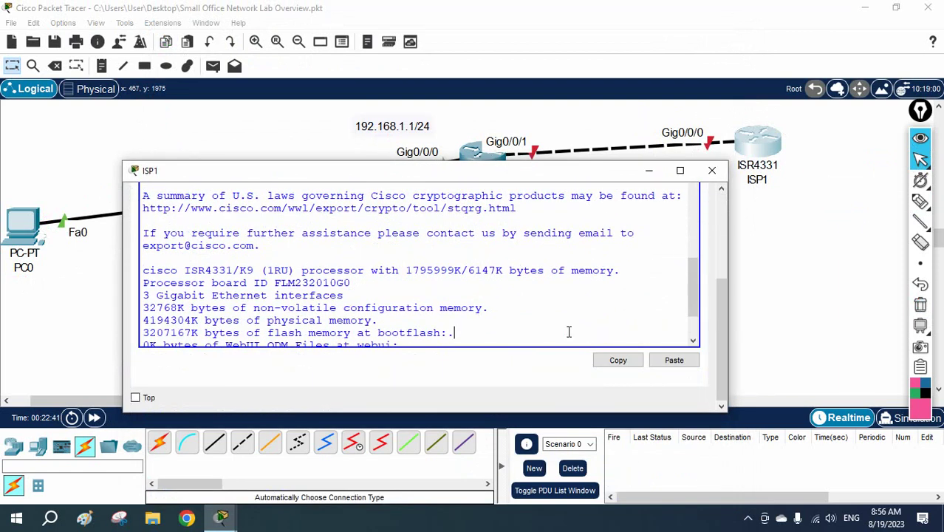
Answer no to ISP1's initial configuration dialog and start the console session at the user prompt
key("Return")
key("Return")
key("Return")
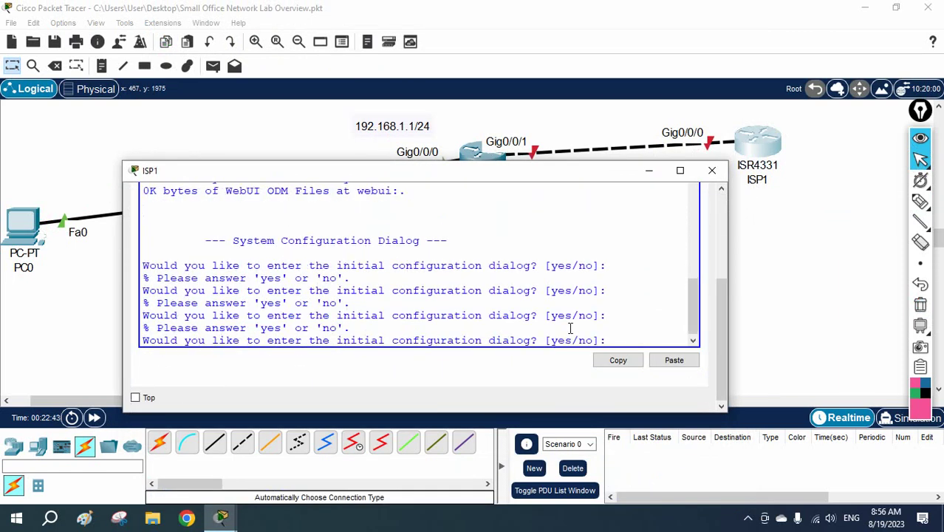
type("no")
key("Return")
key("Return")
key("Return")
key("Return")
key("Return")
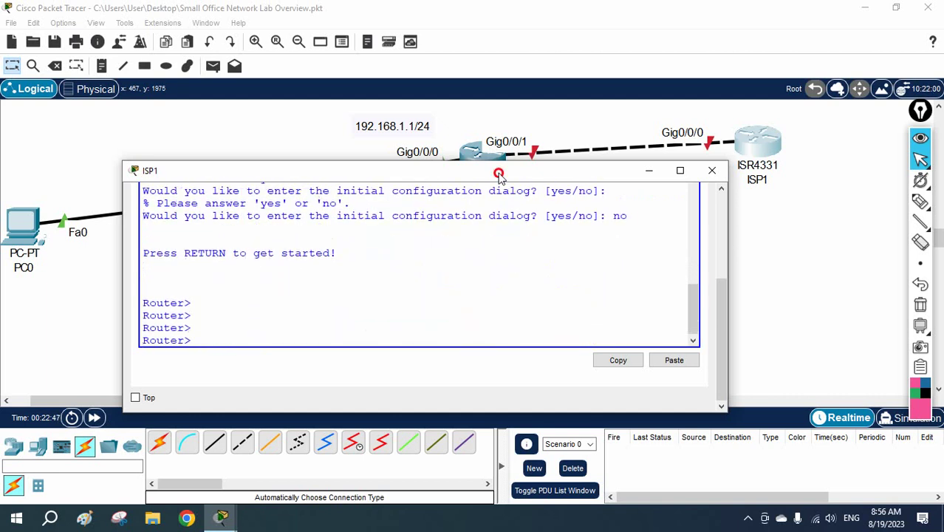
Move the console window clear of Router0, enter global configuration mode and set the router's hostname to ISP1
left_click_drag(499, 173, 618, 233)
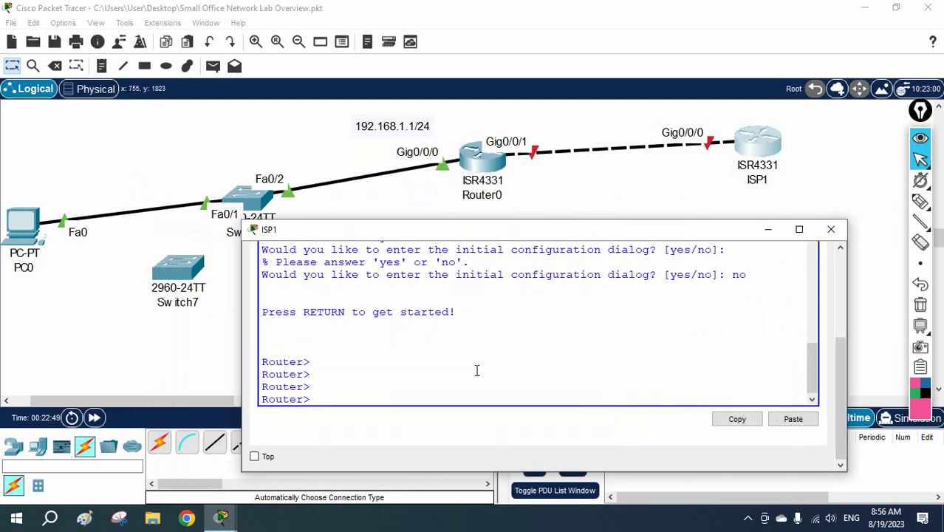
type("en")
key("Return")
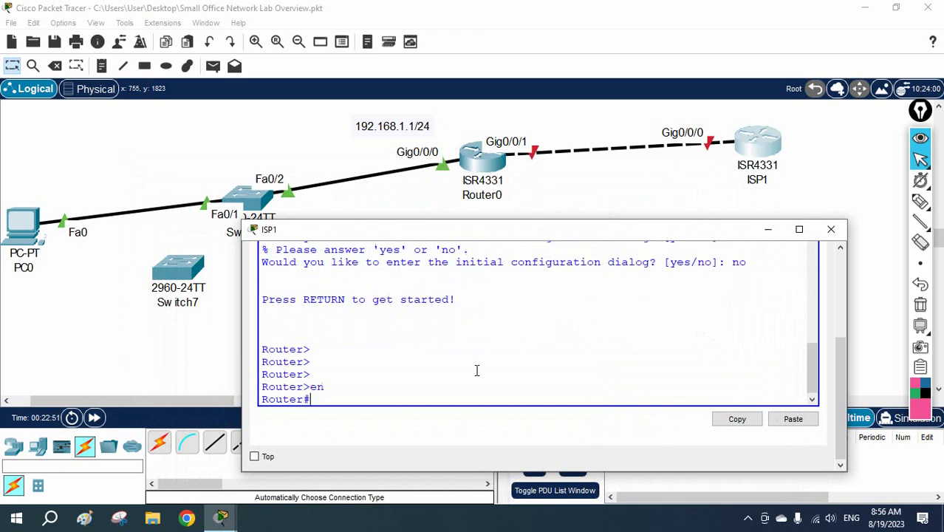
type("config t")
key("Return")
type("h")
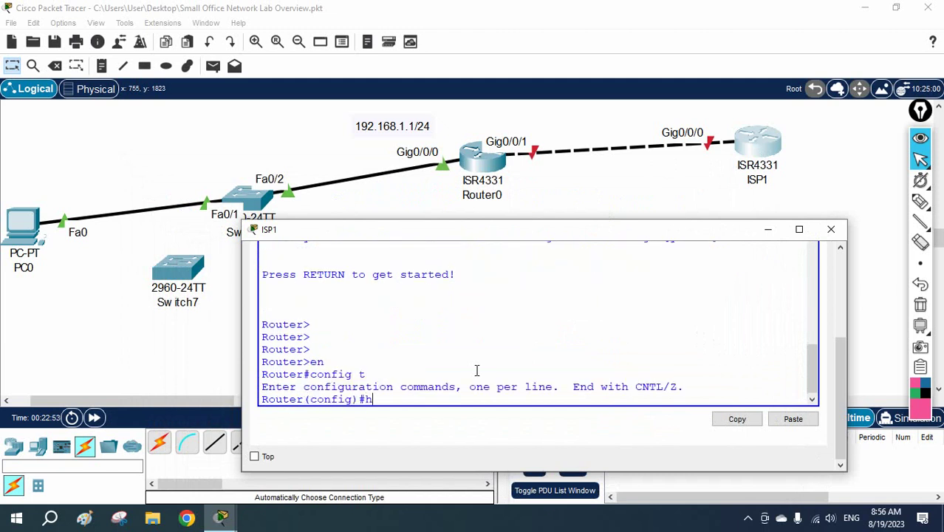
type("ost")
key("Tab")
type("R")
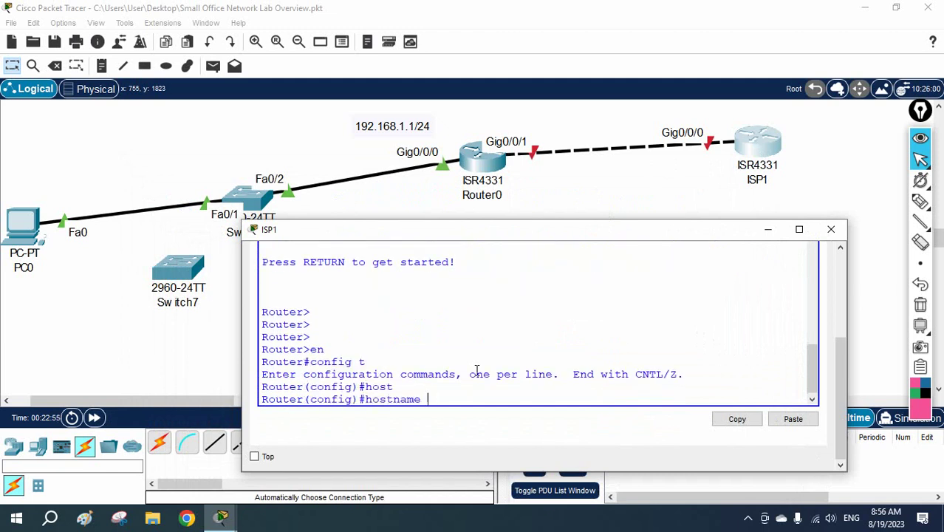
type("ISP1")
key("Return")
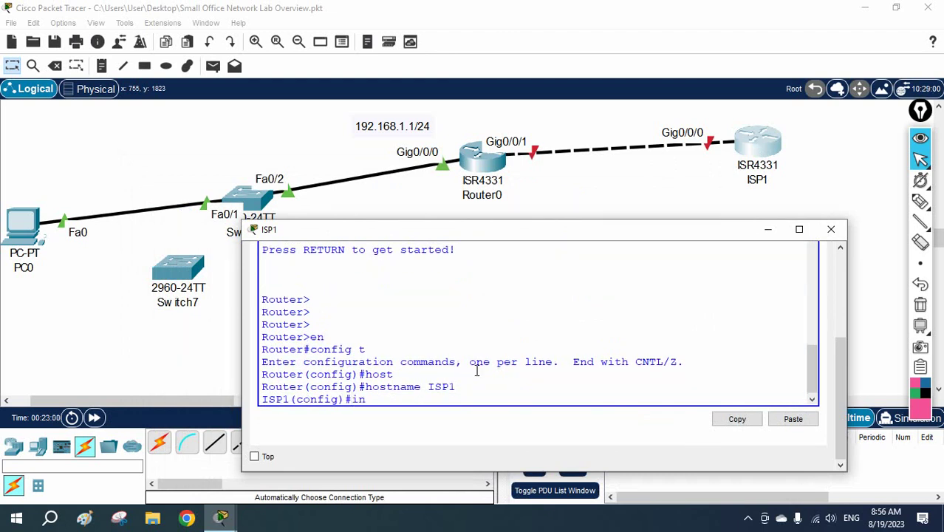
Assign 200.1.1.2 255.255.255.0 to ISP1's interface g0/0/0 and enable the interface
type("int g0/0/0")
key("Return")
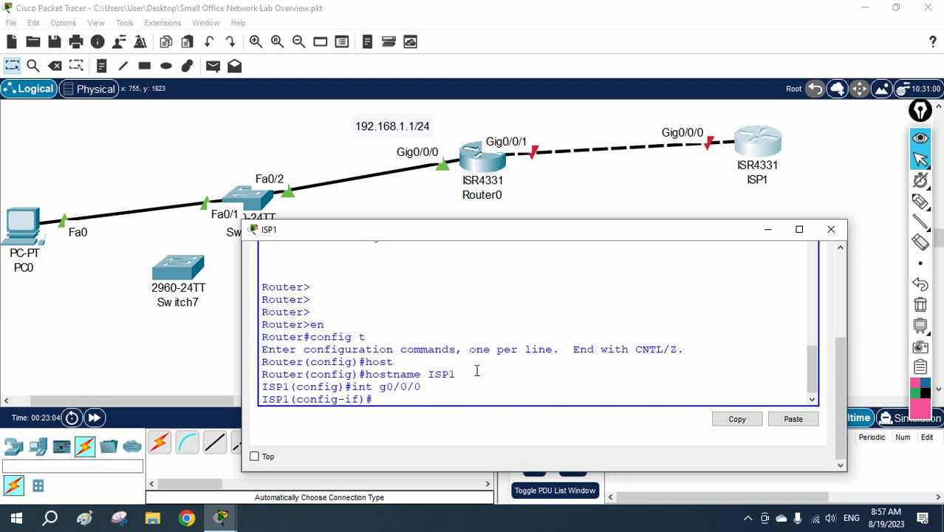
type("ip add 200.1.1")
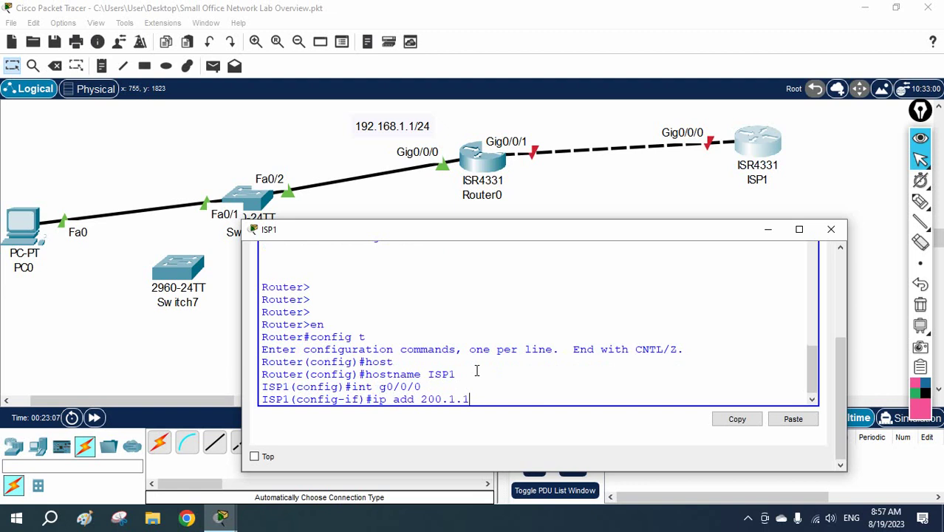
type(".2 255.255.255.0")
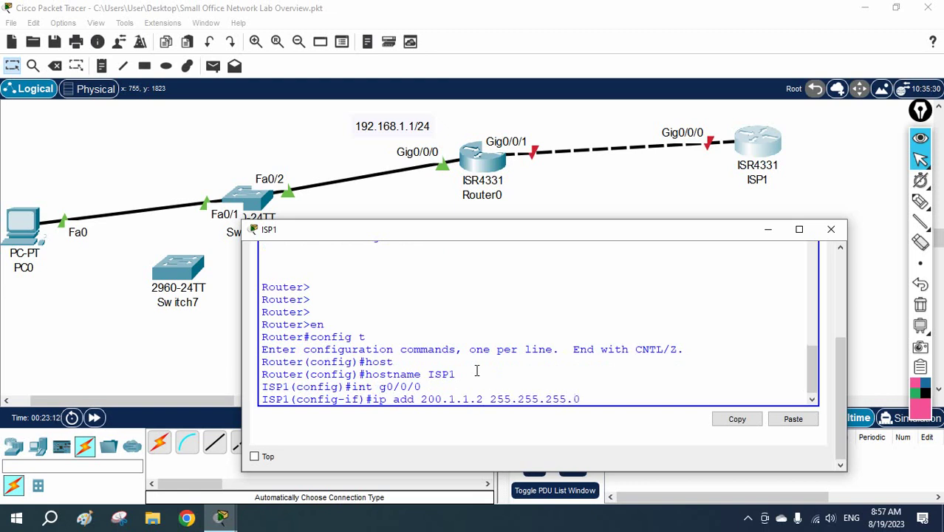
key("Return")
type("nfig-if)#n")
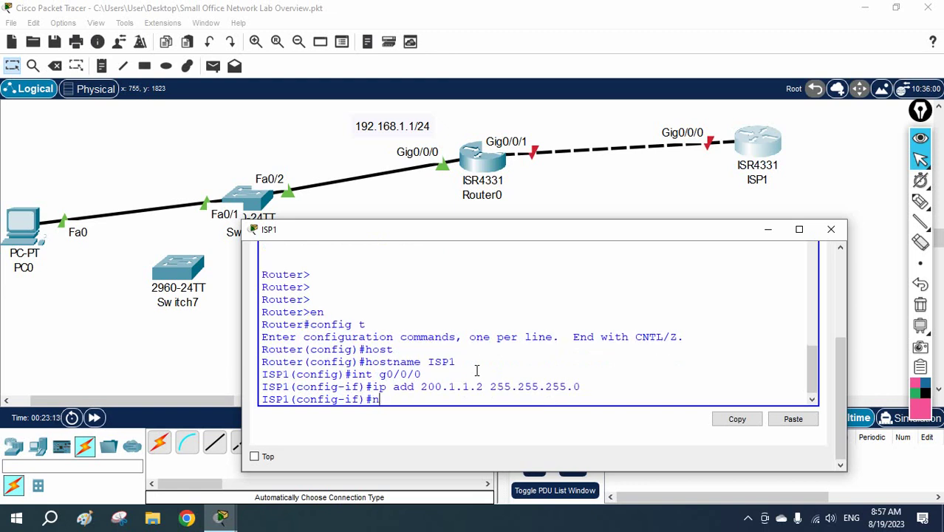
type("o sh")
key("Return")
key("Return")
key("Return")
Save ISP1's configuration from interface configuration mode with do wr
type("do")
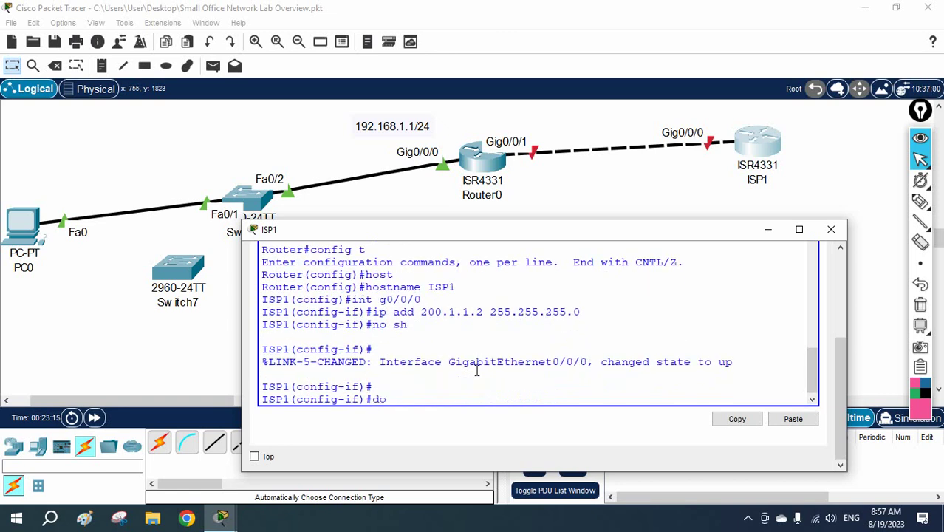
type(" wr")
key("Return")
key("Return")
Create loopback interface 0 on ISP1 and assign it 8.8.8.8 with mask 255.0.0.0
type("int")
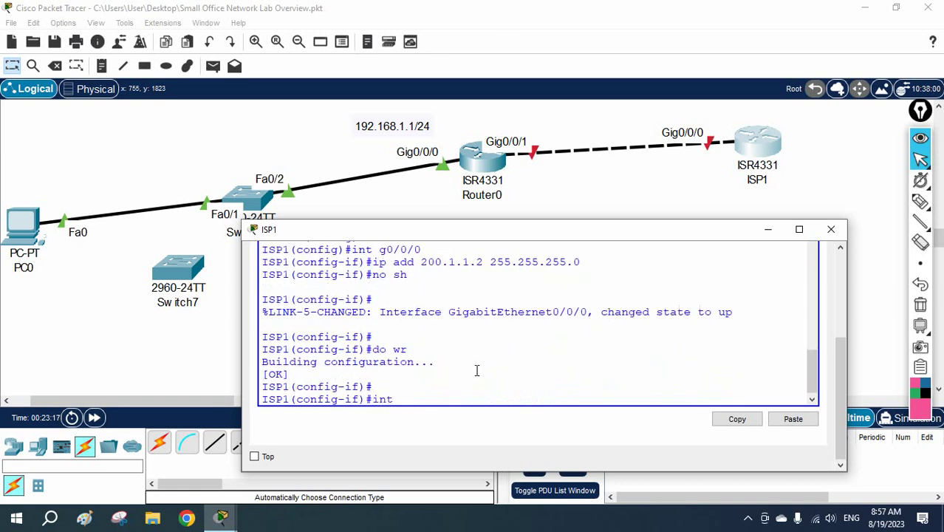
type(" lo 0")
key("Return")
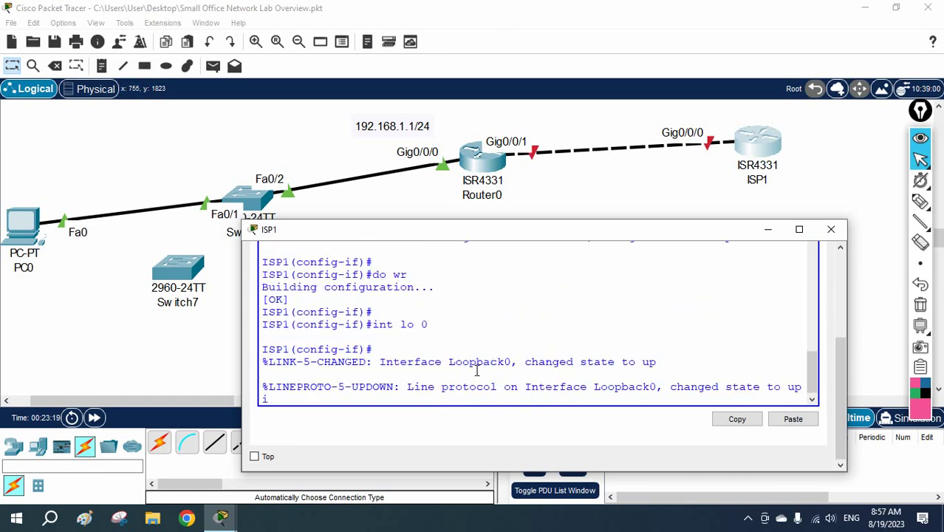
type("i")
key("Return")
key("Return")
type("ip add 8.8.8.8 255.0.0.0")
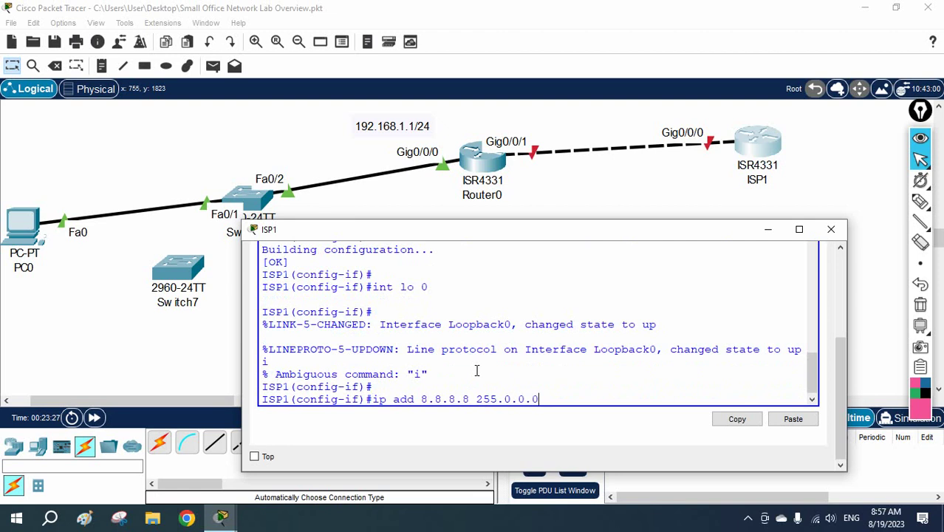
key("Return")
Save the loopback configuration with do wr and return to privileged EXEC mode
type("do ")
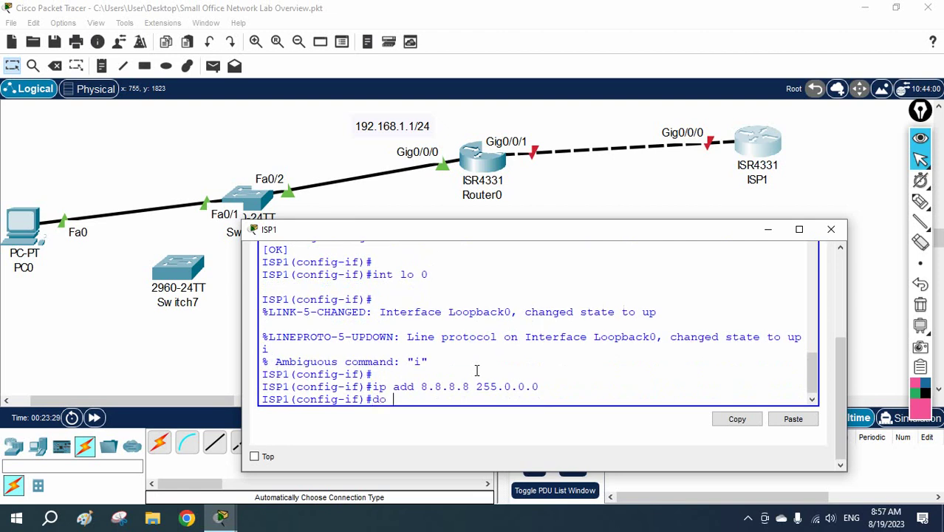
type("wr")
key("Return")
key("Return")
type("exit")
key("Return")
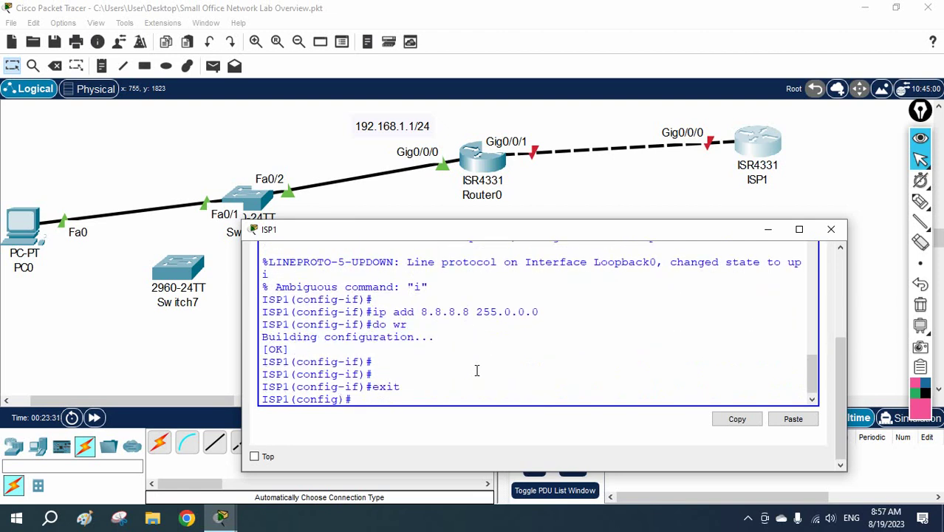
type("exit")
key("Return")
Display ISP1's brief IP interface summary and check the GigabitEthernet0/0/0 and Loopback0 entries
type("sh")
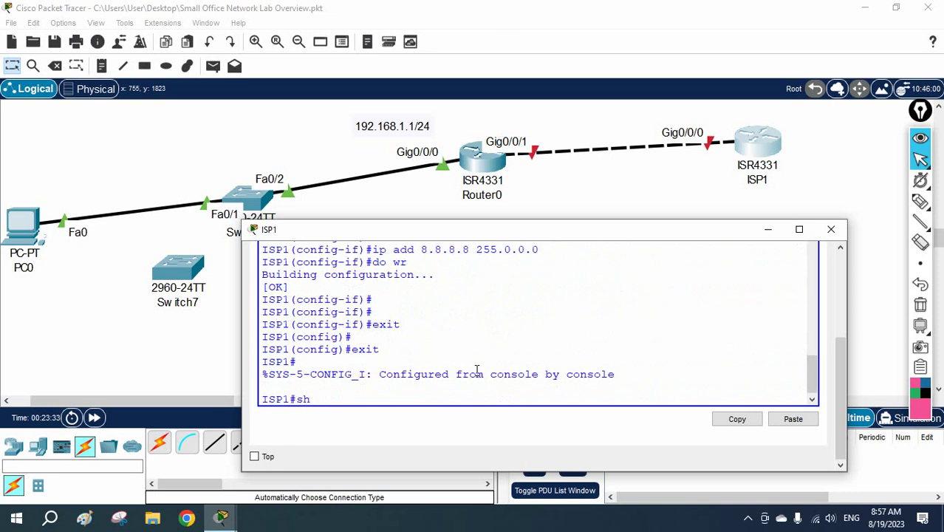
type(" ip int br")
key("Return")
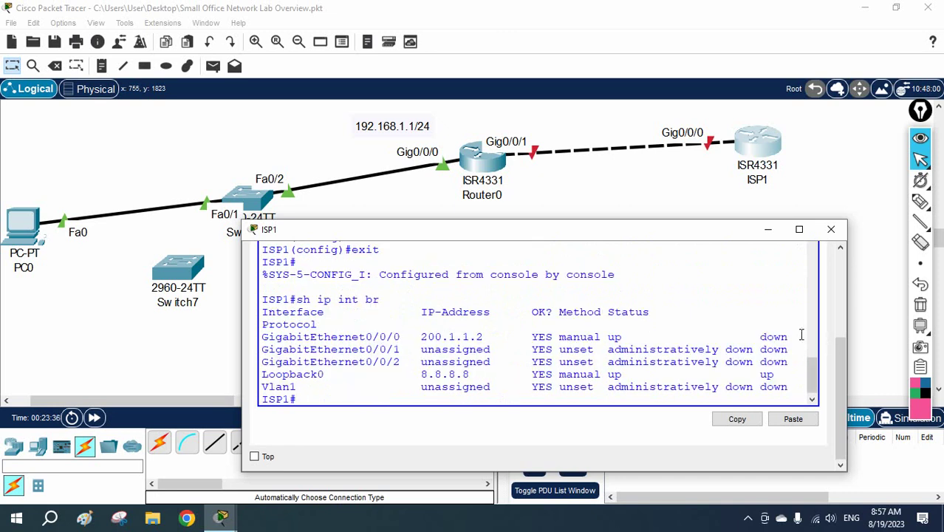
left_click_drag(788, 336, 257, 339)
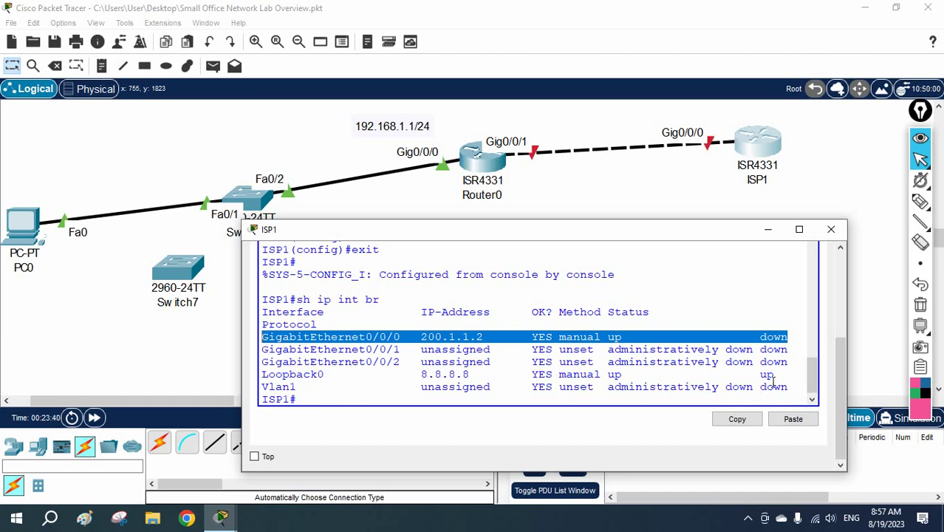
left_click_drag(781, 377, 274, 369)
left_click(325, 375)
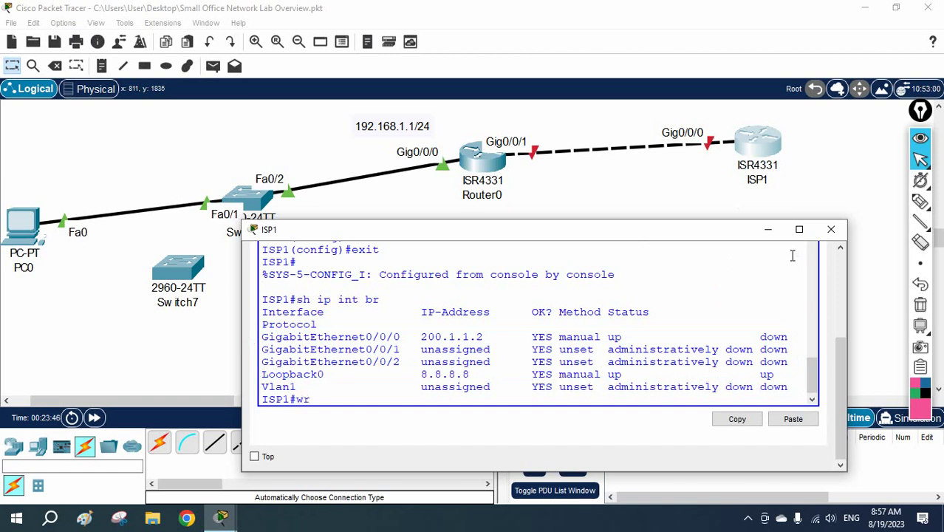
Save ISP1's configuration with wr and minimize its console window
type("wr")
key("Return")
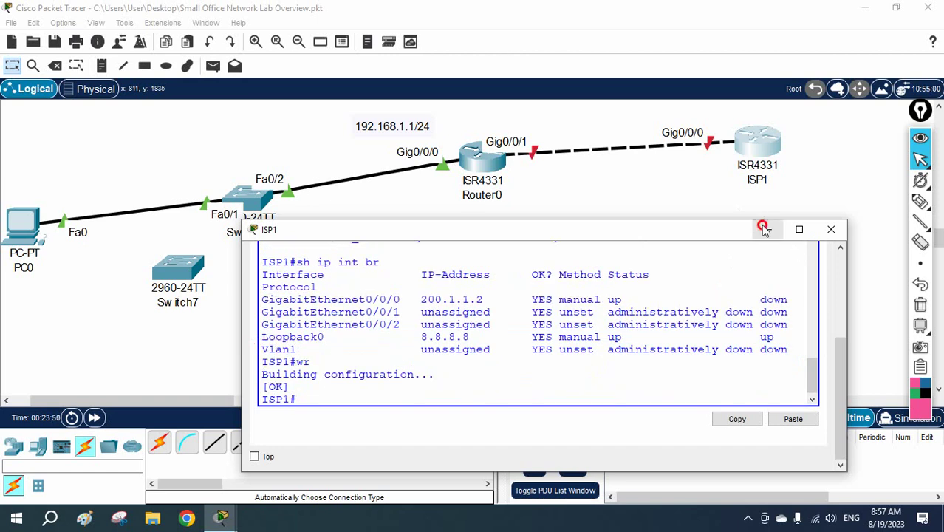
left_click(766, 230)
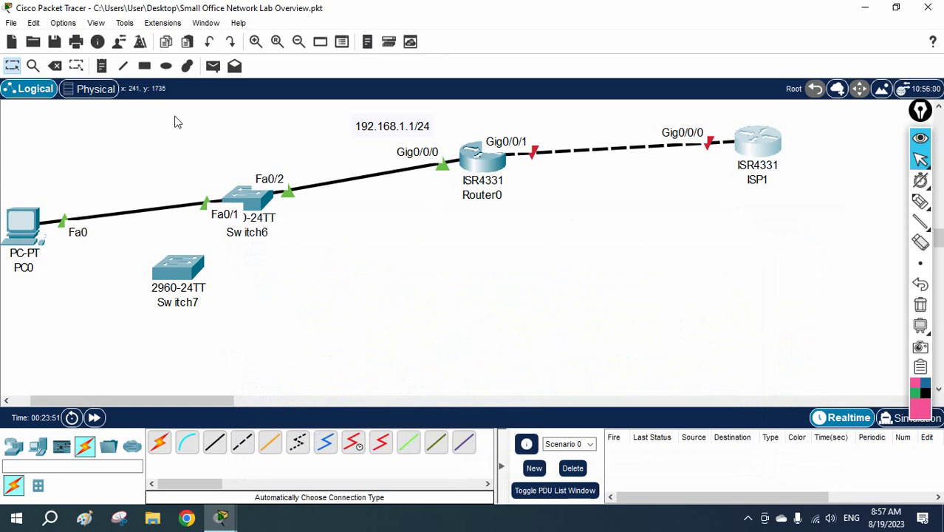
Place a note reading 200.1.1.2/24 below ISP1's Gig0/0/0 label and copy its text
left_click(101, 66)
left_click(669, 160)
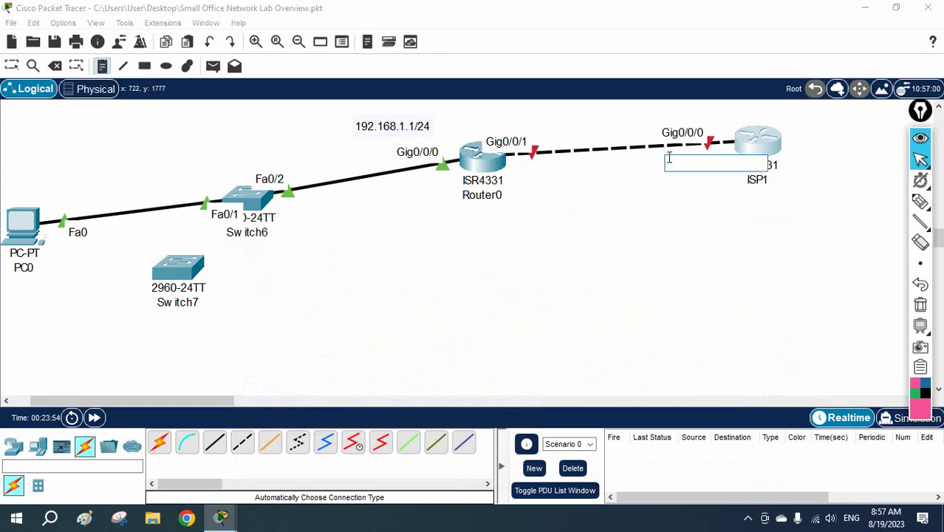
type("200.1.1.")
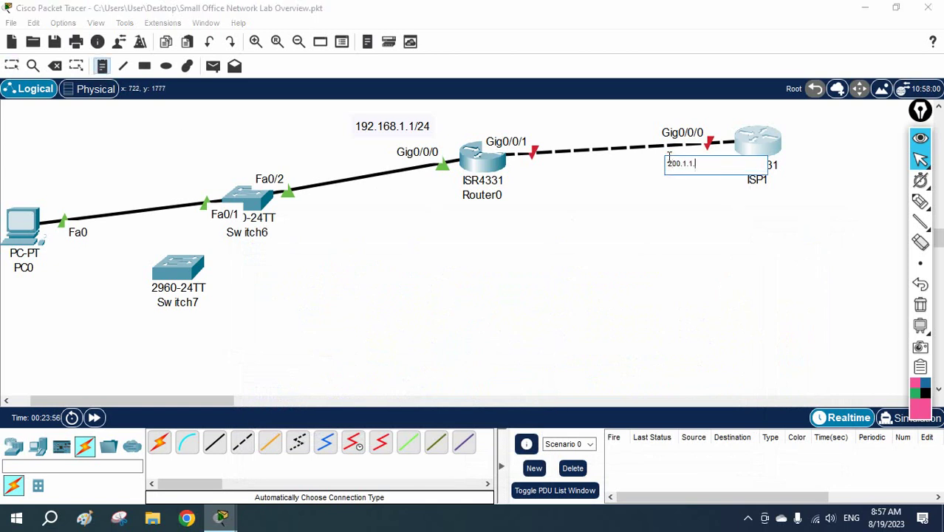
type("2/24")
key("ctrl+a")
key("ctrl+c")
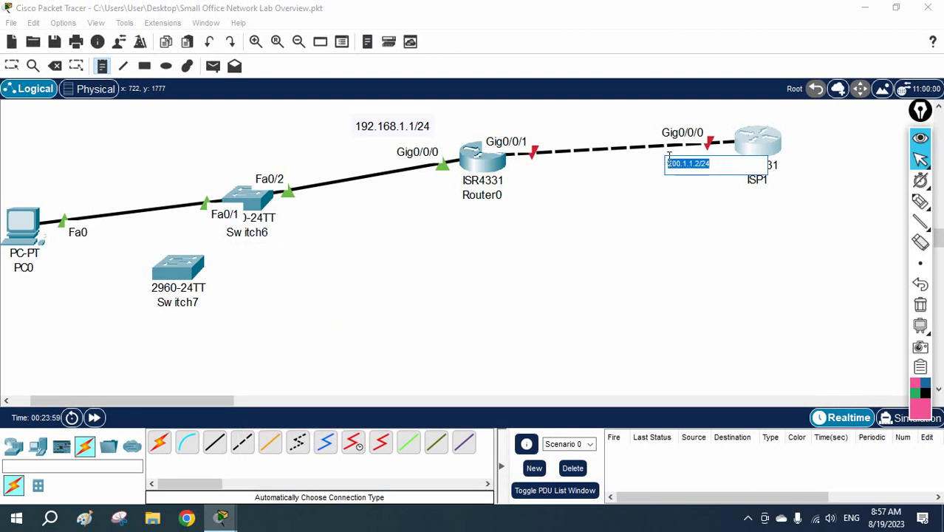
left_click(687, 208)
Add a note below Router0's Gig0/0/1 link from the copied address, changed to 200.1.1.1/24
left_click(522, 169)
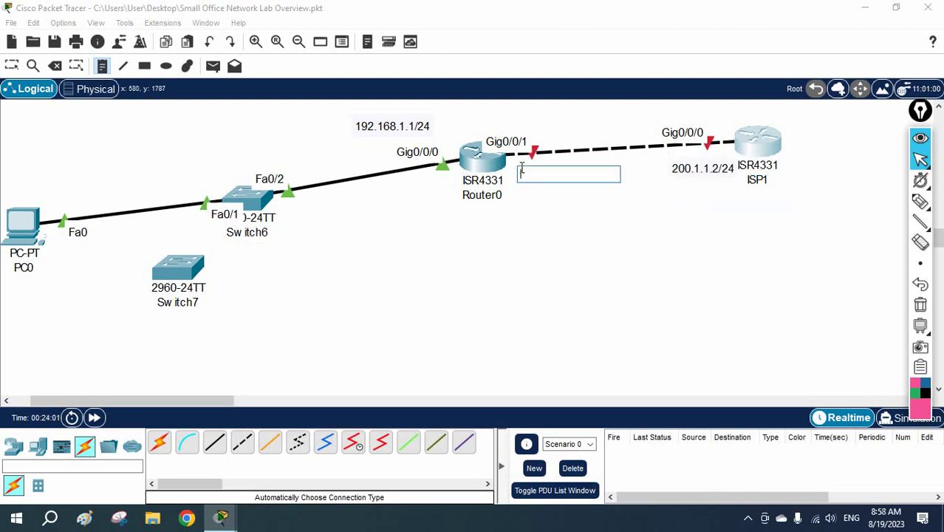
key("ctrl+v")
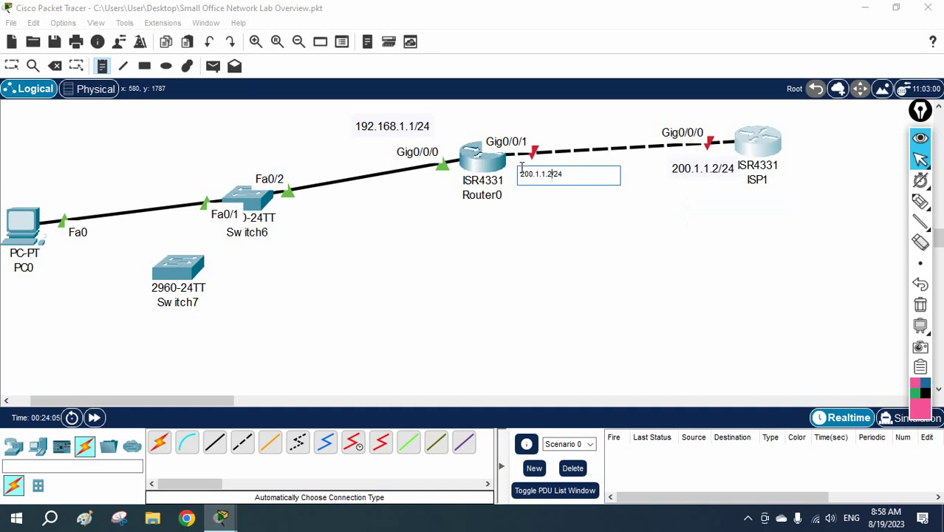
key("BackSpace")
left_click(556, 211)
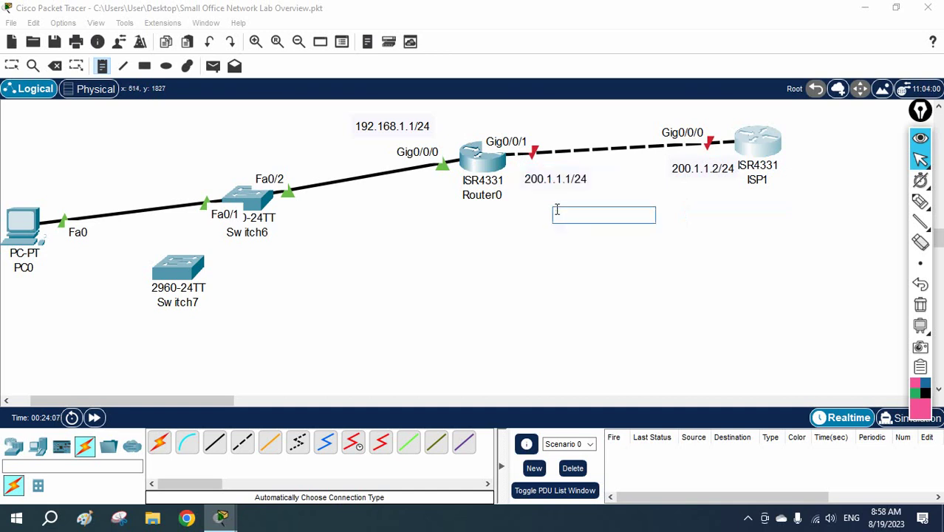
Finish adding notes and nudge the 200.1.1.1/24 note slightly closer to Router0's Gig0/0/1 link
left_click(12, 65)
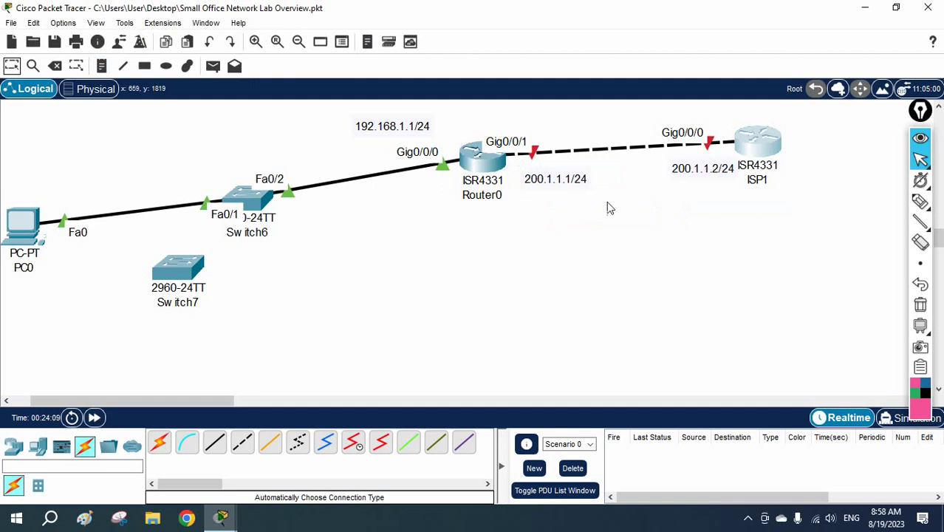
left_click_drag(558, 181, 562, 182)
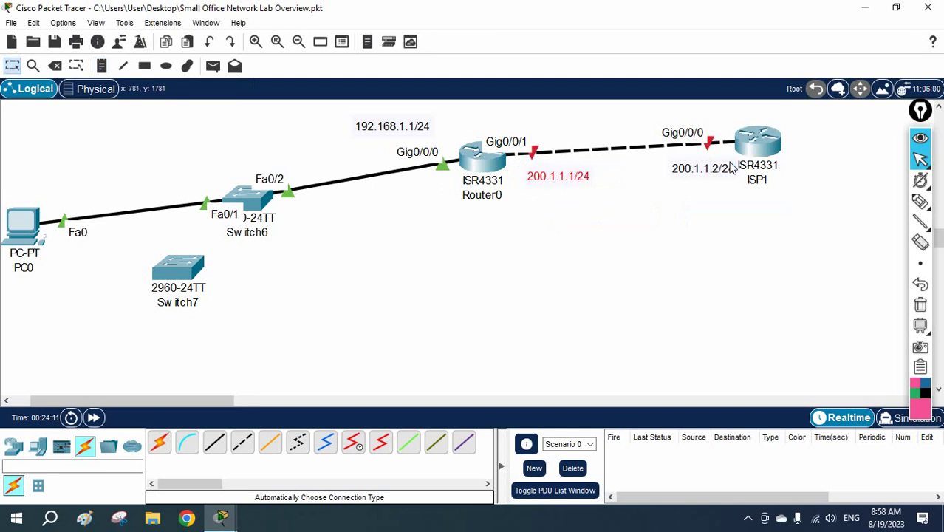
Open Router0's command line, widen its window and place it below the topology with the latest prompt in view
left_click(468, 157)
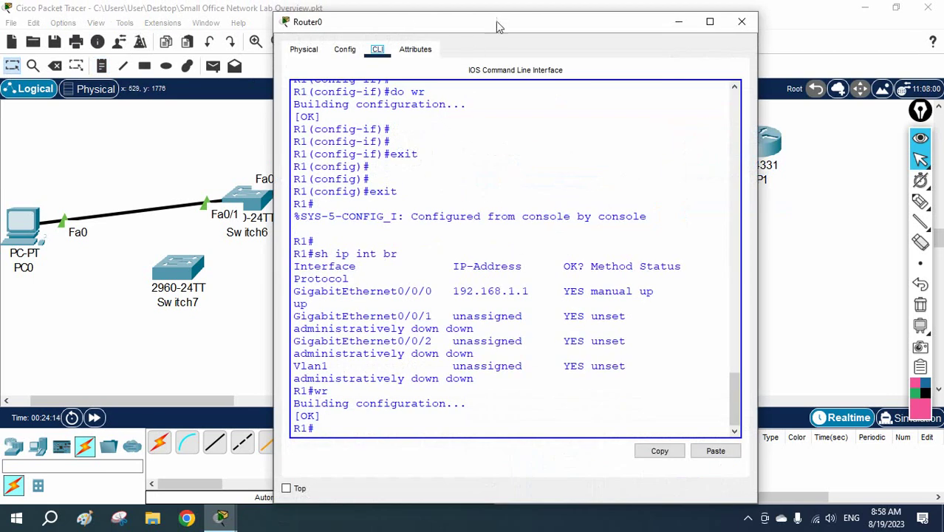
left_click_drag(495, 22, 496, 292)
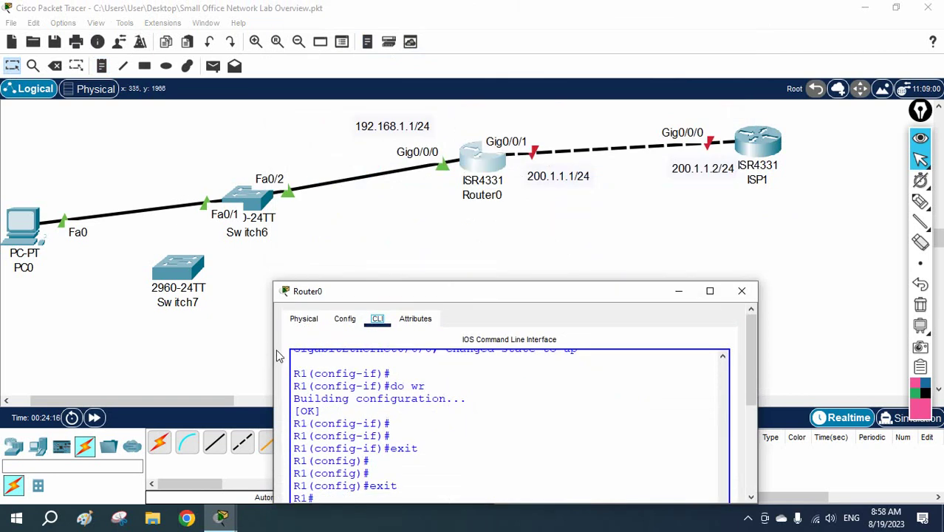
left_click_drag(279, 356, 67, 332)
left_click_drag(407, 294, 469, 218)
left_click_drag(810, 276, 812, 427)
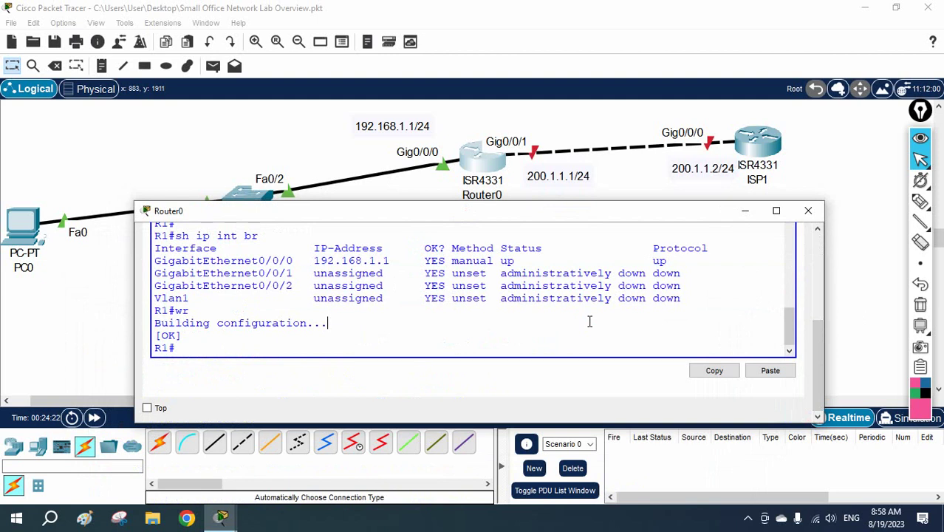
Enter global configuration mode on R1 with config t and select interface g0/0/1
type("config t")
key("Return")
type("in")
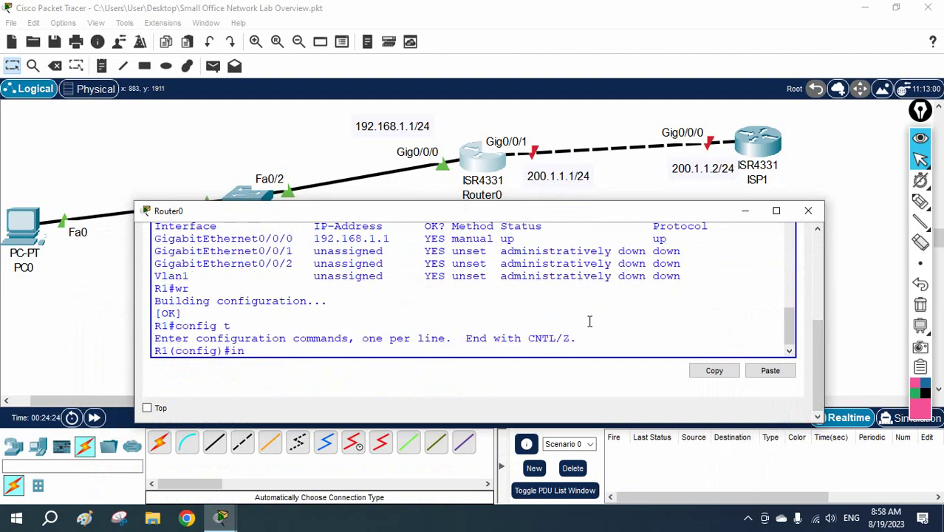
type("t g0/0")
type("/")
type("1")
key("Return")
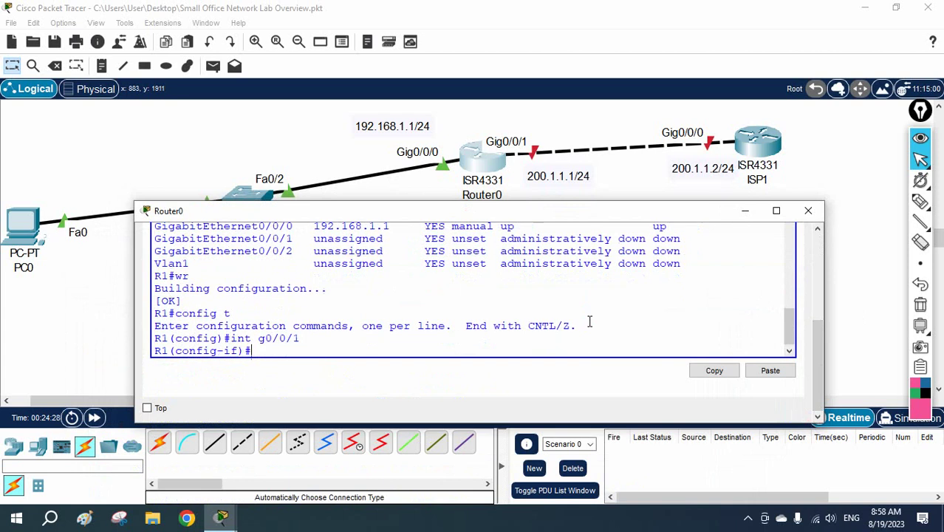
Assign IP address 200.1.1.1 with mask 255.255.255.0 to R1's g0/0/1 and enable the interface with no sh
type("ip add 200.")
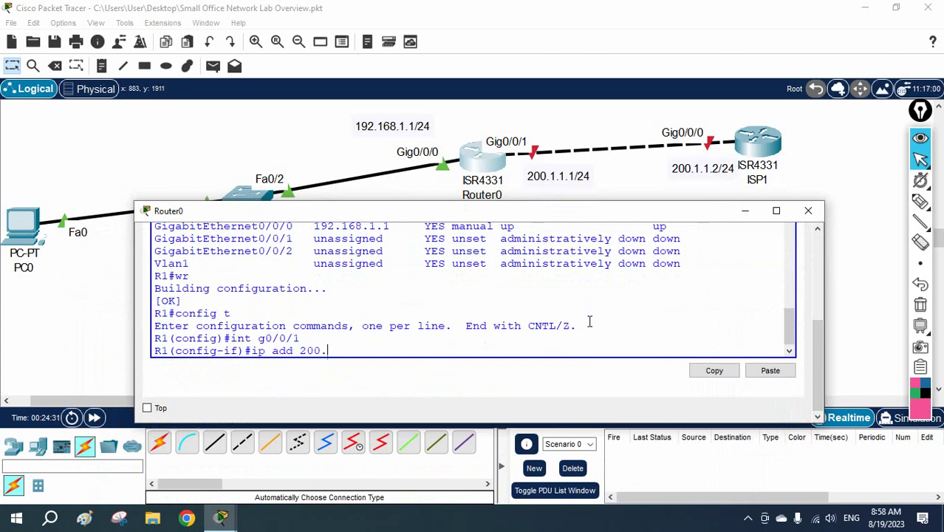
type("1.1.1 ")
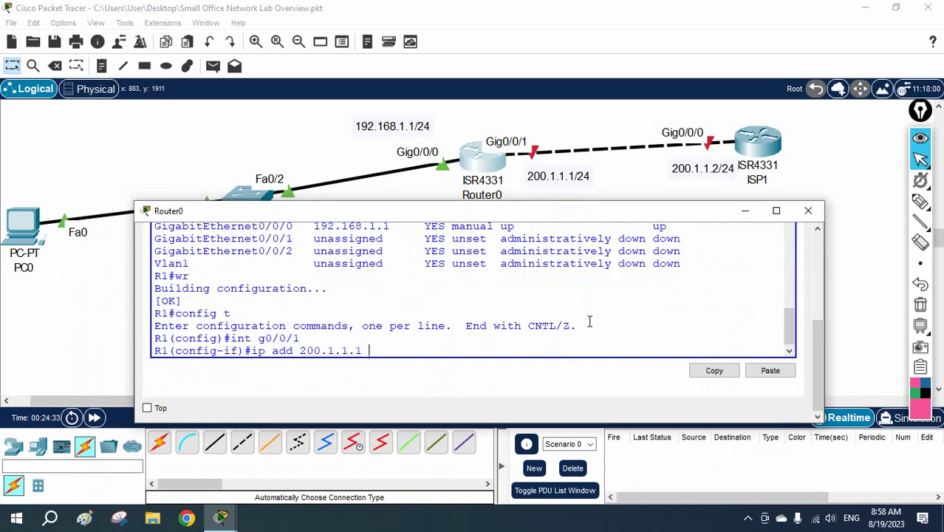
type("255.255.")
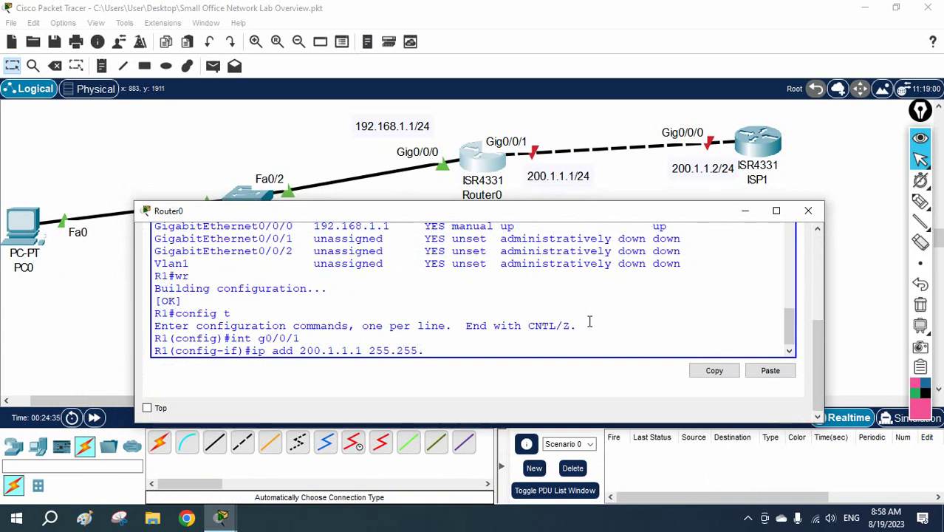
type("255.0")
key("Return")
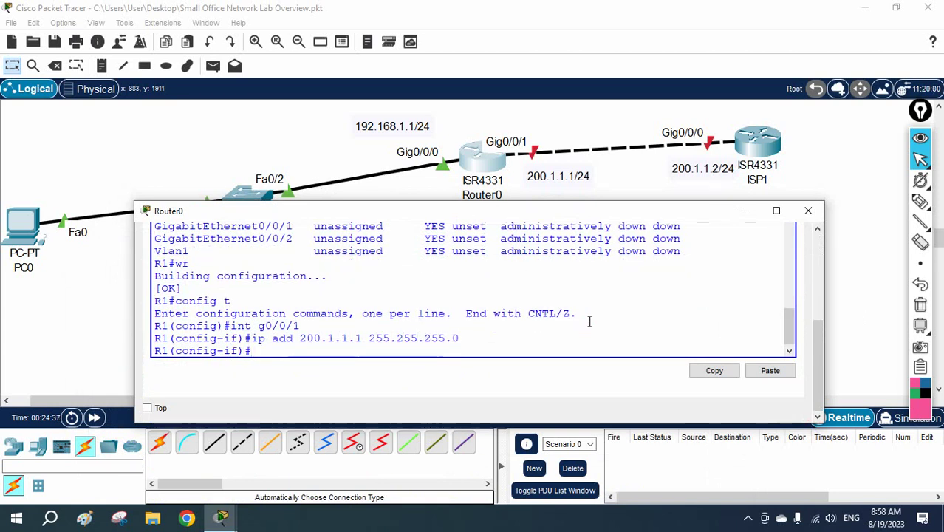
type("no sh")
key("Return")
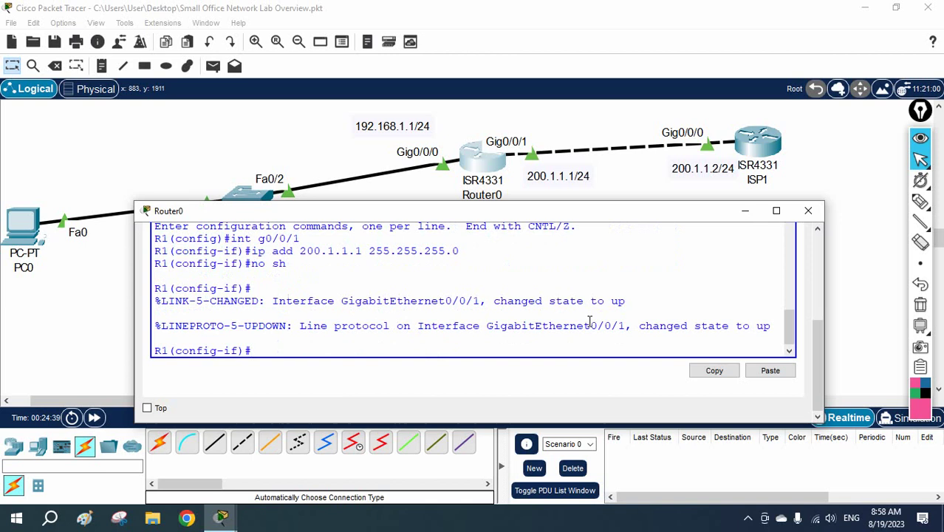
Add a default route 0.0.0.0 0.0.0.0 via 200.1.1.2 on R1 and save the configuration with do wr
type("exit")
key("Return")
type("ip")
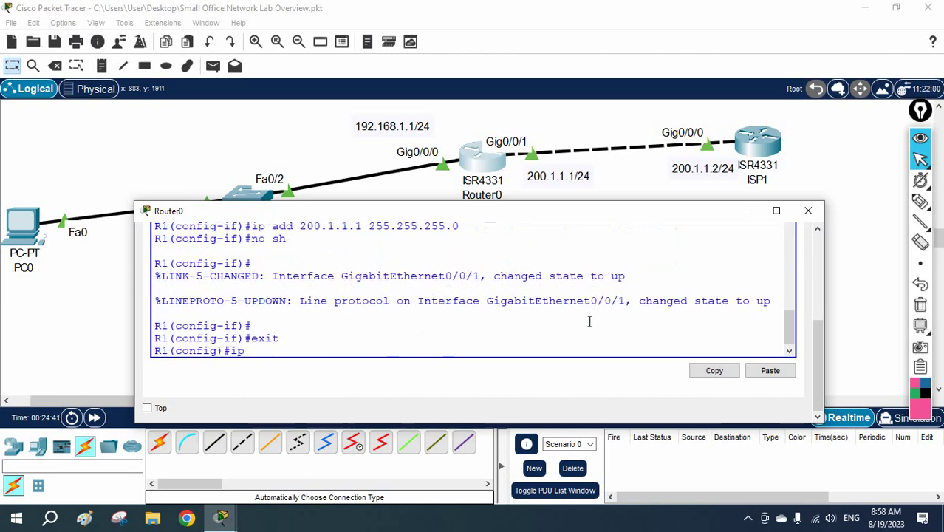
type(" route 0.0.0.0")
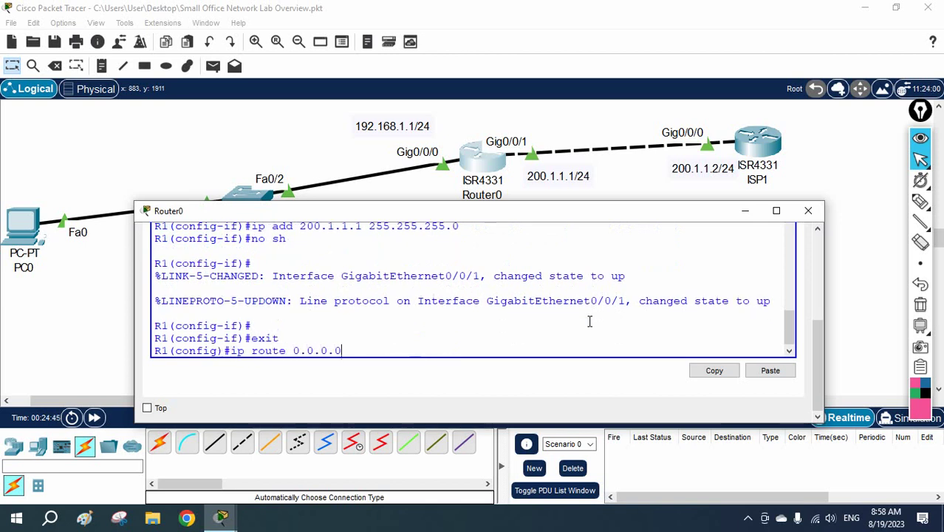
type(" 0.0.0.0")
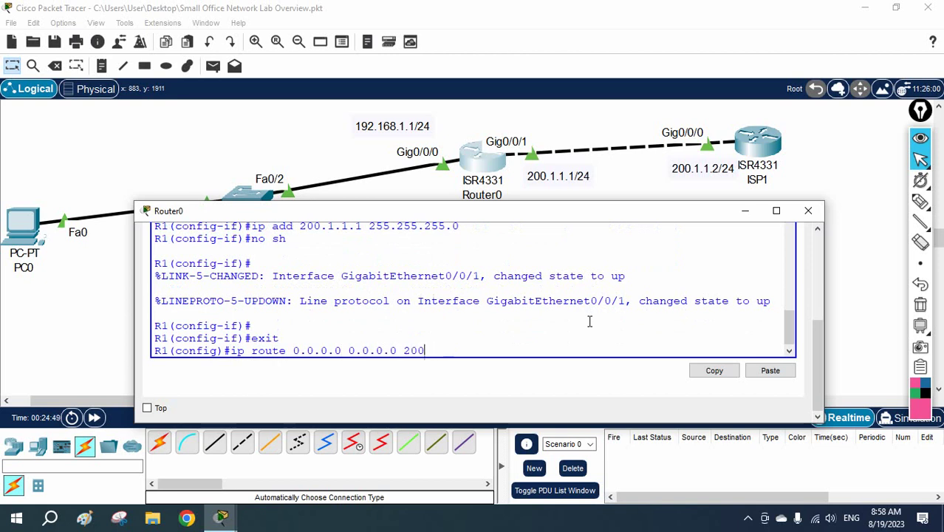
type(" 200.1.1.2")
key("Return")
type("dowr")
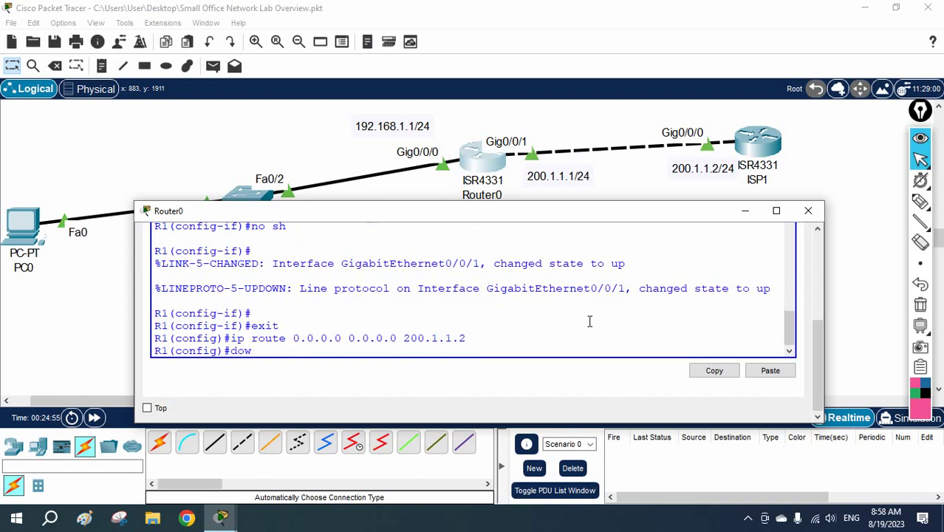
type("r")
key("Return")
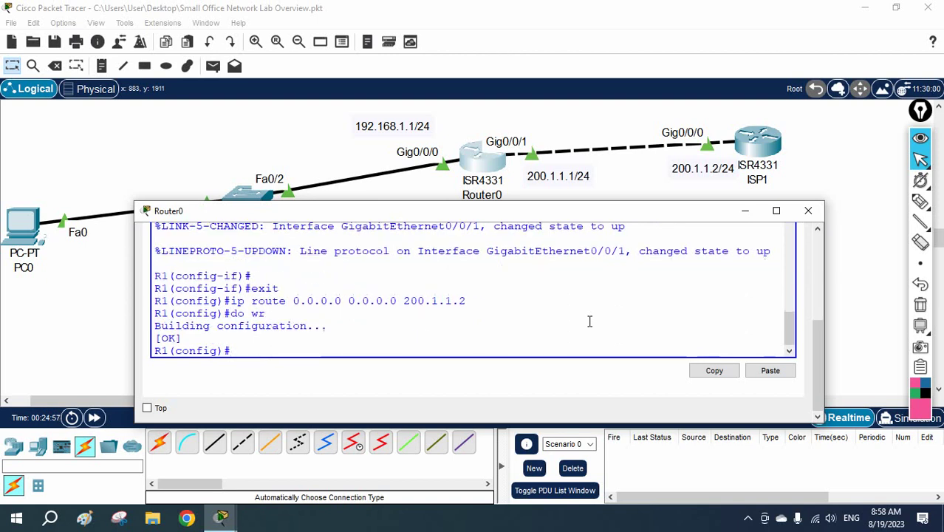
Start a continuous ping to 8.8.8.8 from PC0's command prompt using ping -t 8.8.8.8
left_click(22, 224)
left_click(613, 89)
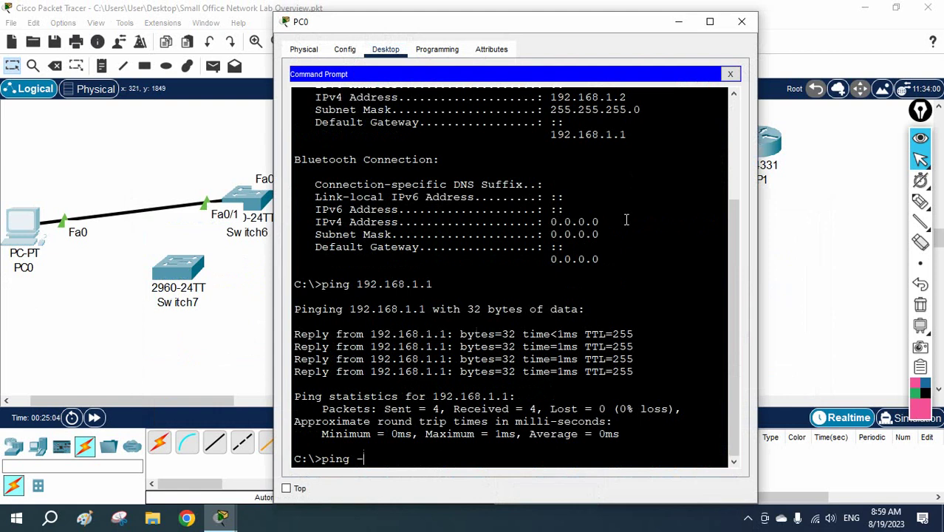
type("ping -t 8.8.8.8")
key("Return")
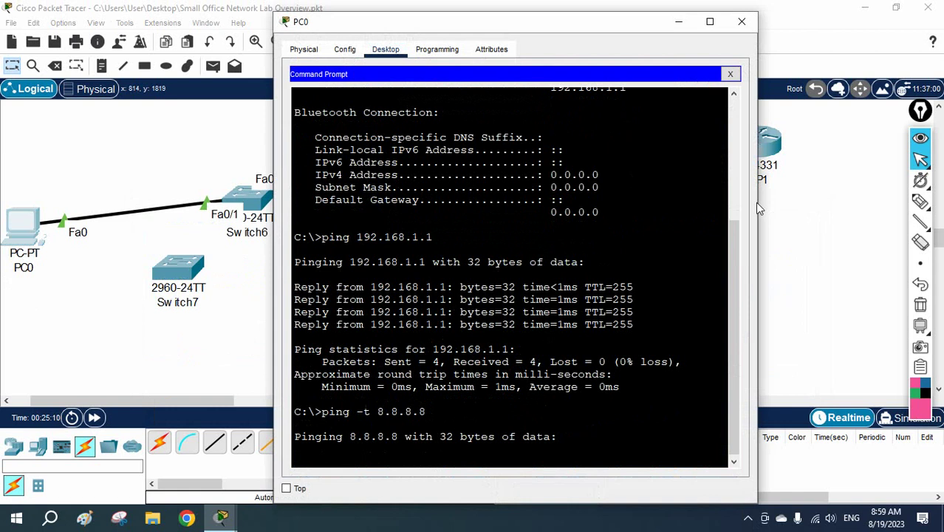
Widen PC0's window and move it below the router links, keeping the latest ping output in view
left_click_drag(756, 204, 891, 222)
left_click(910, 223)
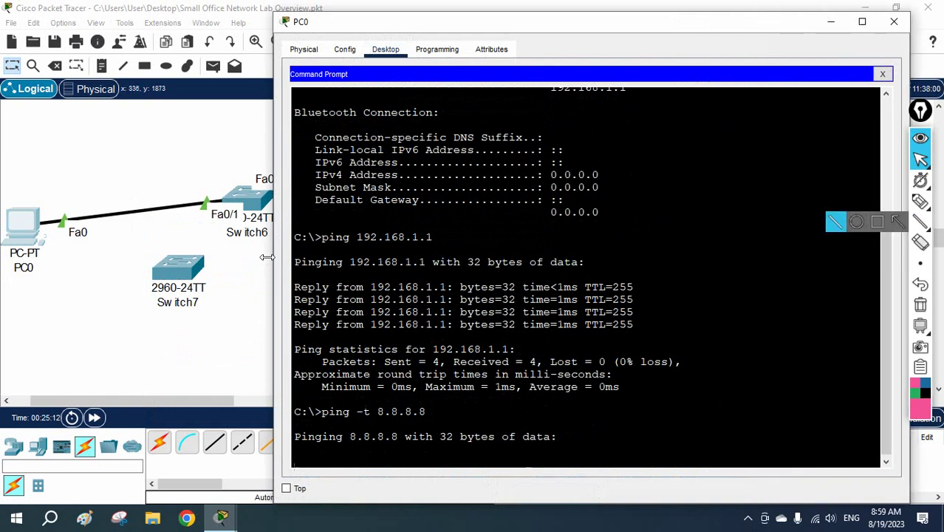
left_click_drag(217, 257, 118, 257)
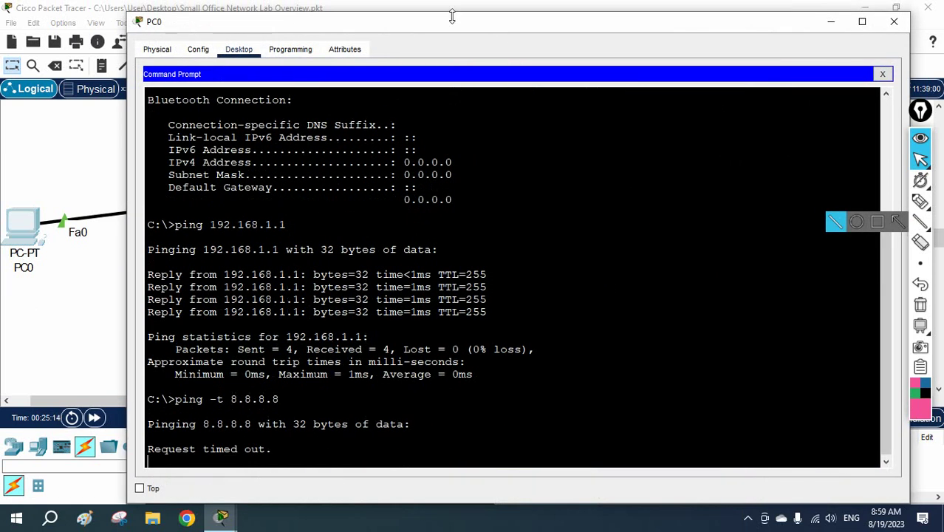
left_click_drag(453, 15, 466, 108)
scroll(496, 176, "down", 5)
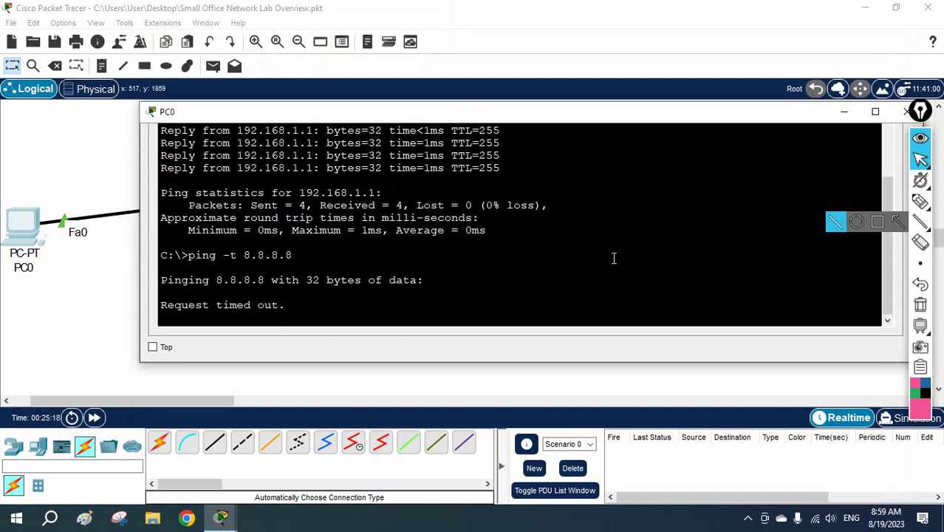
left_click(293, 309)
left_click_drag(294, 310, 158, 305)
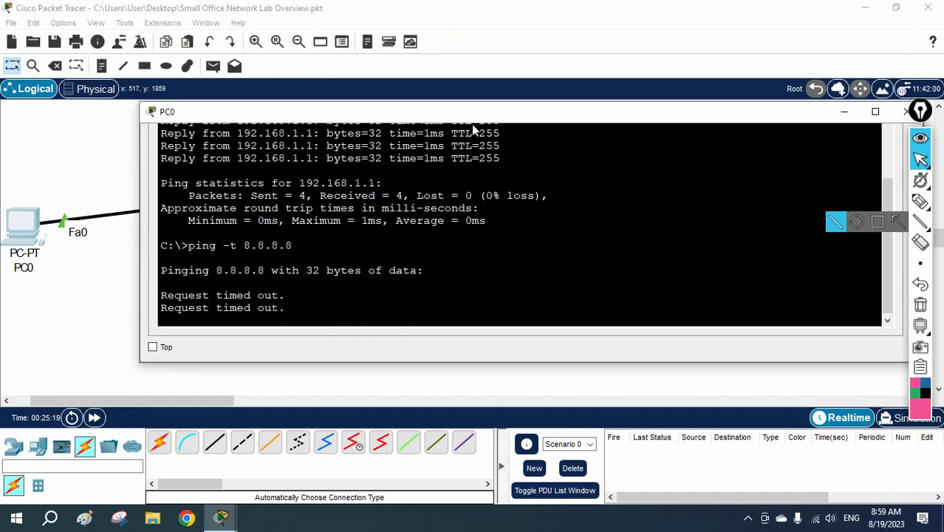
left_click_drag(491, 116, 480, 224)
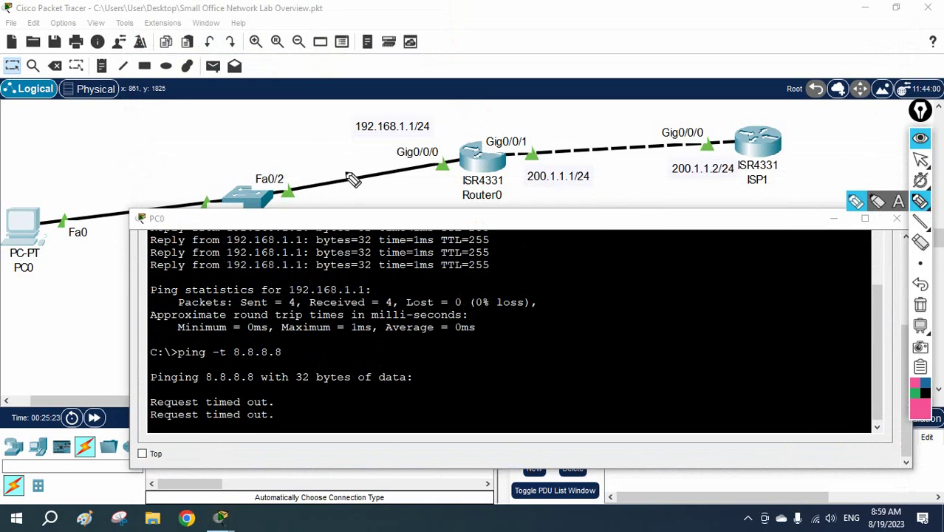
Draw pen markings labelling the PC0-to-Router0 path Private and the Router0-to-ISP1 link Public IP, underlining both
mouse_move(35, 220)
left_mouse_down()
mouse_move(85, 200)
mouse_move(330, 169)
mouse_move(319, 168)
mouse_move(500, 158)
left_mouse_up()
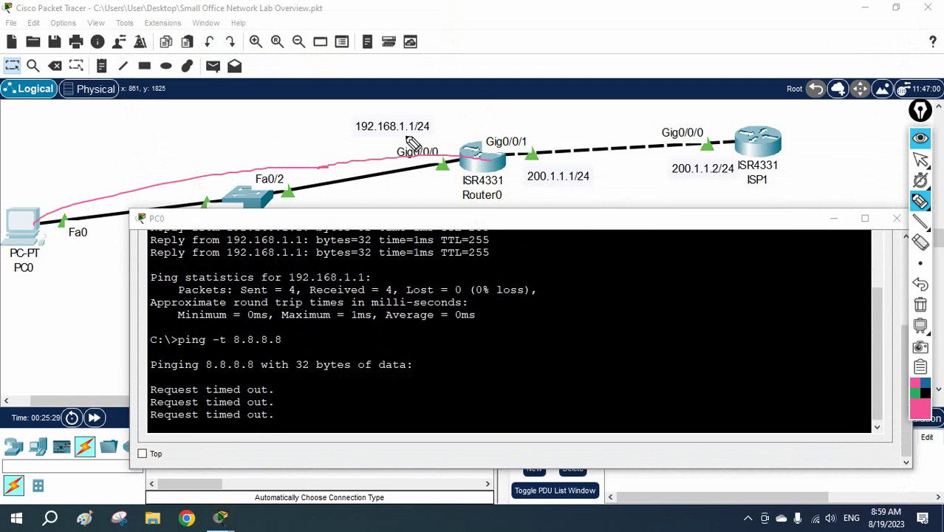
mouse_move(408, 137)
left_mouse_down()
mouse_move(462, 140)
mouse_move(502, 122)
mouse_move(484, 117)
left_mouse_up()
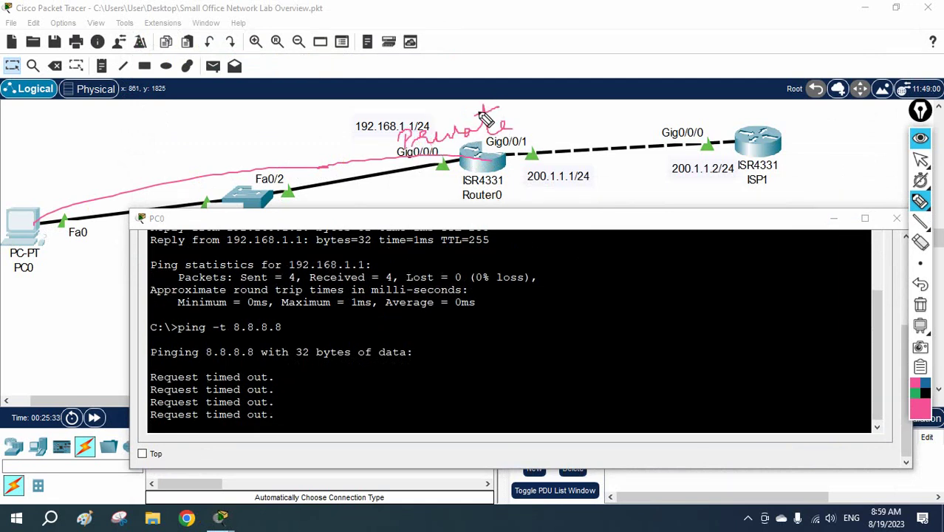
left_click_drag(462, 157, 365, 171)
left_click(554, 125)
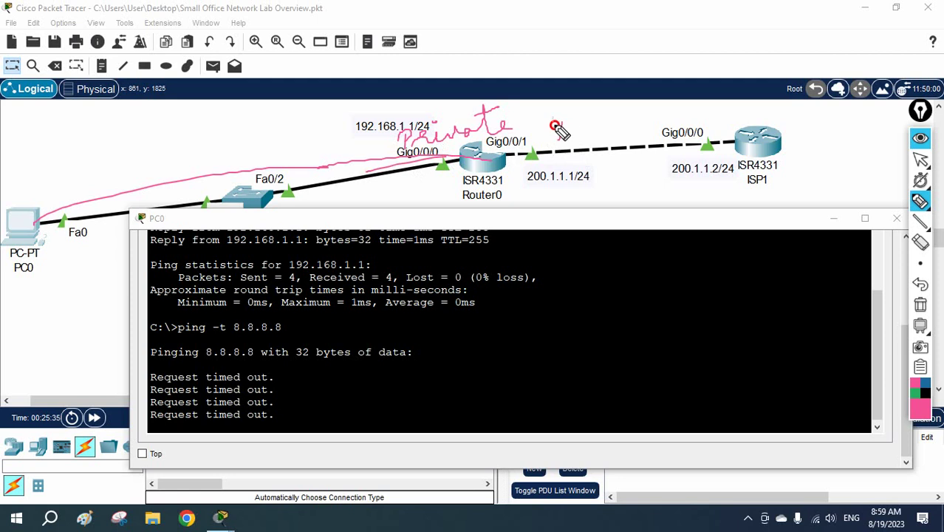
mouse_move(554, 125)
left_mouse_down()
mouse_move(592, 116)
mouse_move(599, 136)
mouse_move(607, 103)
mouse_move(622, 124)
mouse_move(638, 122)
mouse_move(633, 133)
mouse_move(659, 131)
mouse_move(677, 109)
mouse_move(675, 142)
left_mouse_up()
left_click_drag(675, 108, 676, 126)
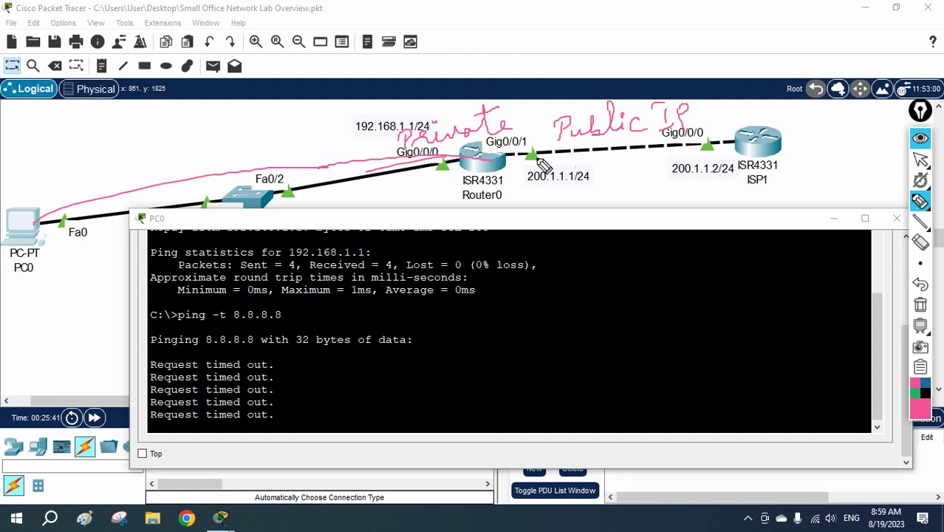
left_click_drag(517, 158, 732, 153)
left_click_drag(464, 164, 320, 200)
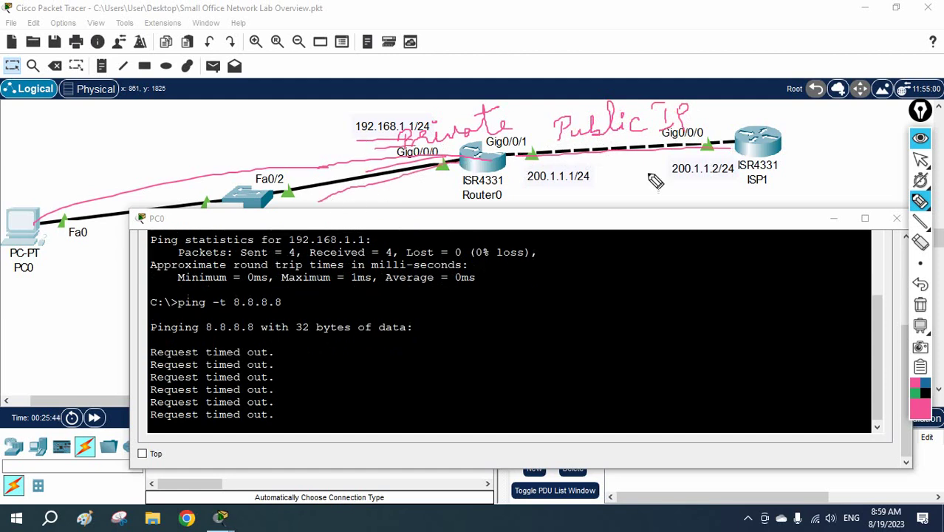
Mark the 200.1.1.2/24 note and draw crosses beside ISP1's link, then underline the 192.168.1.1/24 note
left_click_drag(661, 171, 672, 169)
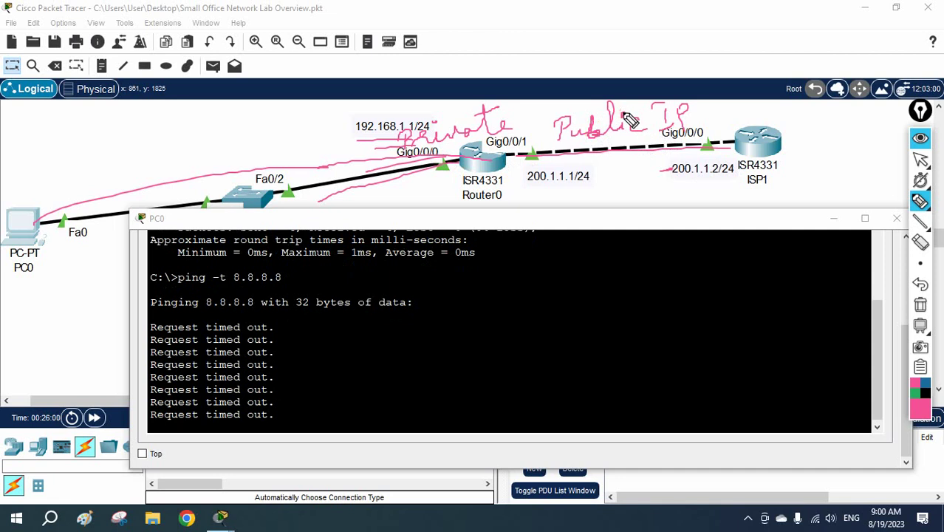
left_click(715, 122)
left_click_drag(714, 121, 722, 131)
mouse_move(723, 120)
left_mouse_down()
mouse_move(713, 133)
mouse_move(728, 164)
mouse_move(717, 166)
left_mouse_up()
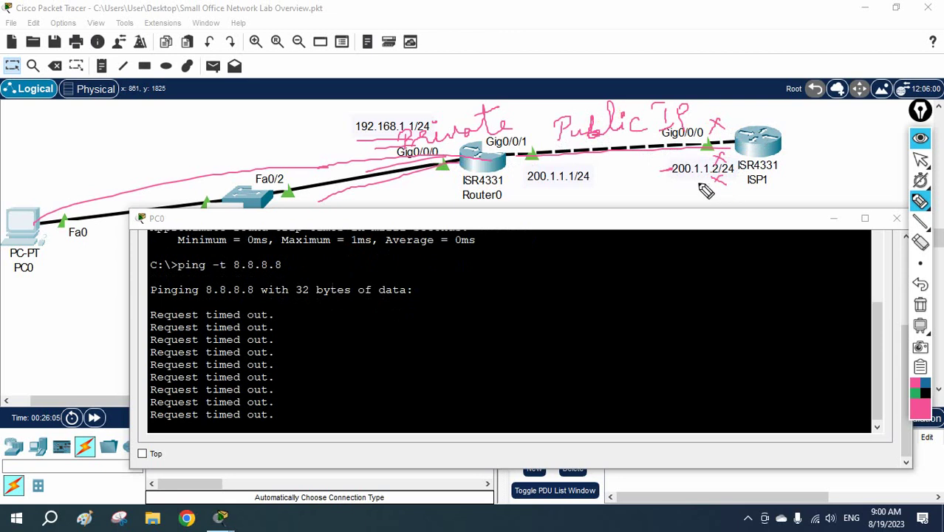
left_click(407, 141)
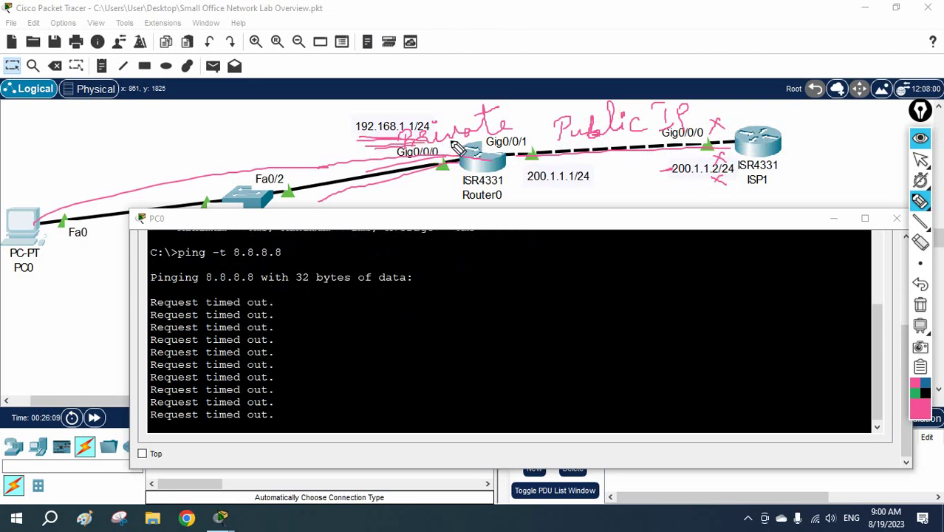
Clear all pen markings from the topology and select the drawing pen again
left_click(921, 305)
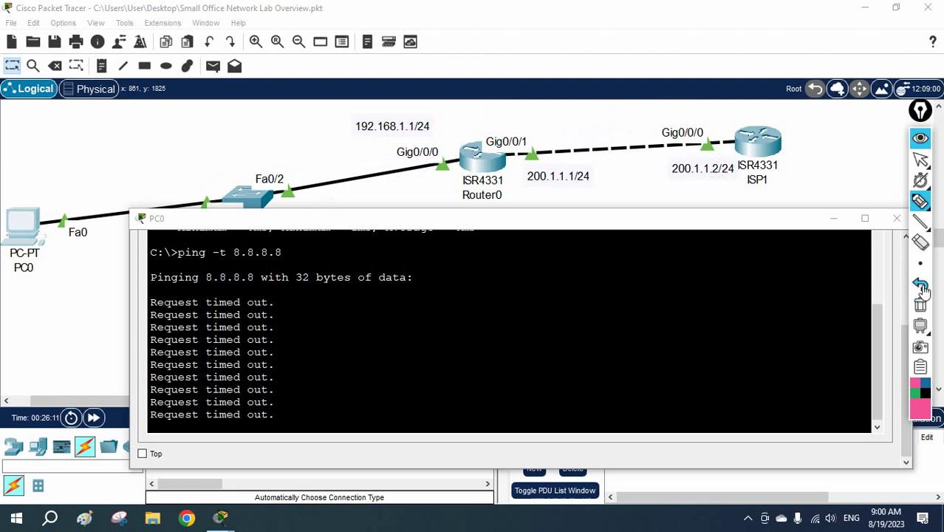
left_click(920, 161)
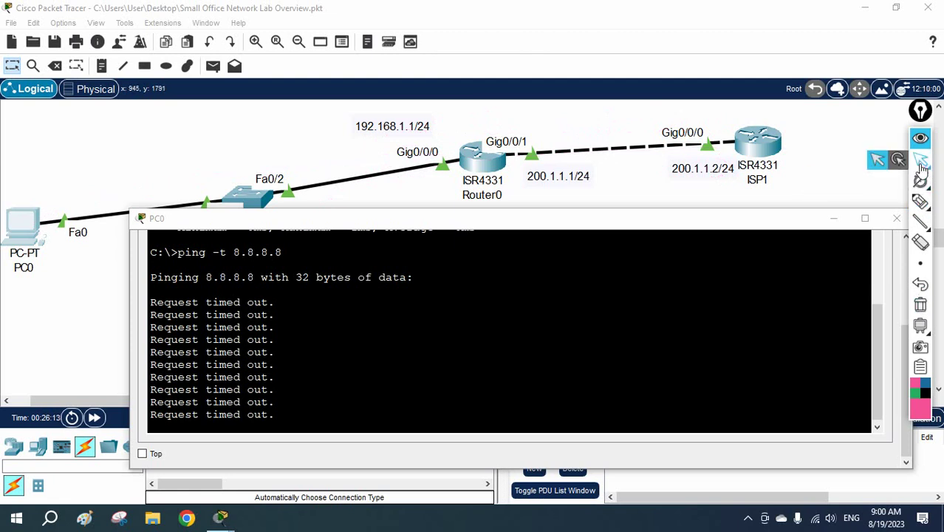
left_click(919, 202)
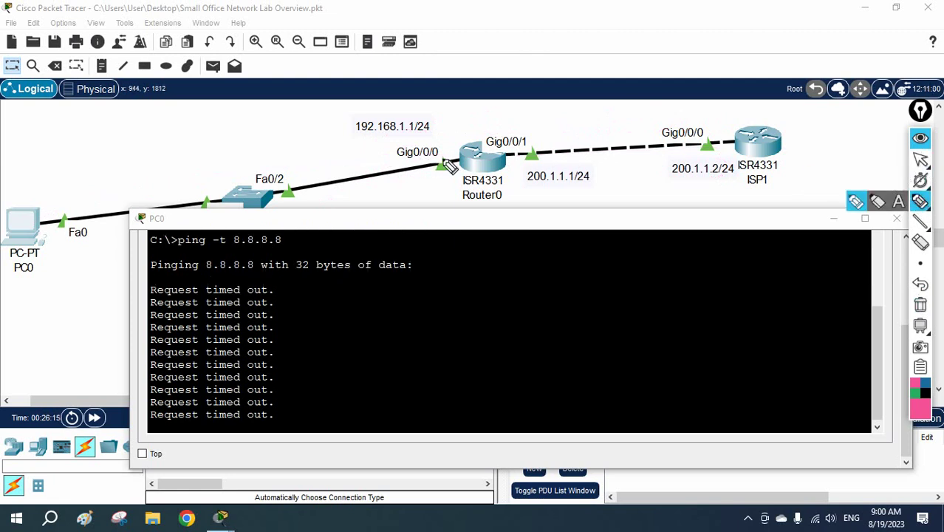
Draw a pen path from PC0 to ISP1, underline the 192.168.1.1/24 note, and clear the markings
mouse_move(31, 220)
left_mouse_down()
mouse_move(295, 196)
mouse_move(500, 161)
mouse_move(728, 144)
mouse_move(739, 137)
mouse_move(730, 117)
mouse_move(730, 130)
mouse_move(743, 124)
left_mouse_up()
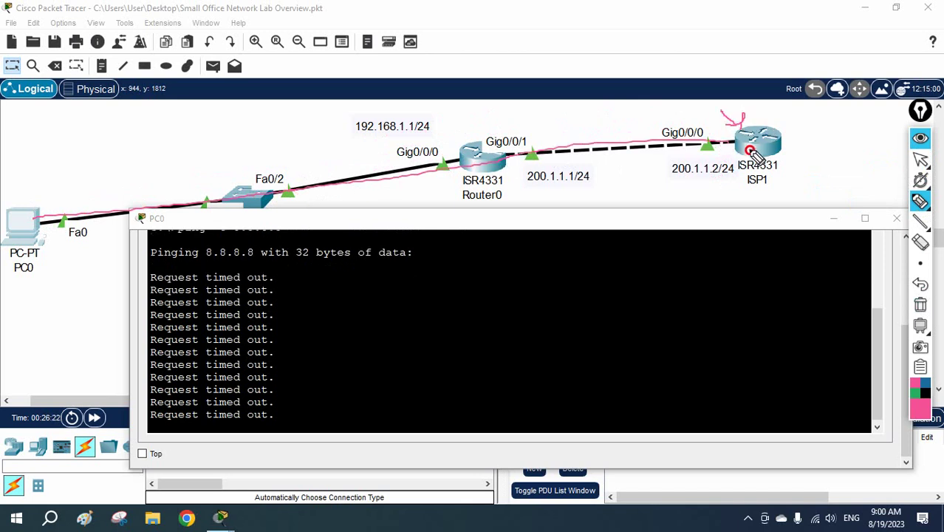
left_click_drag(362, 139, 438, 139)
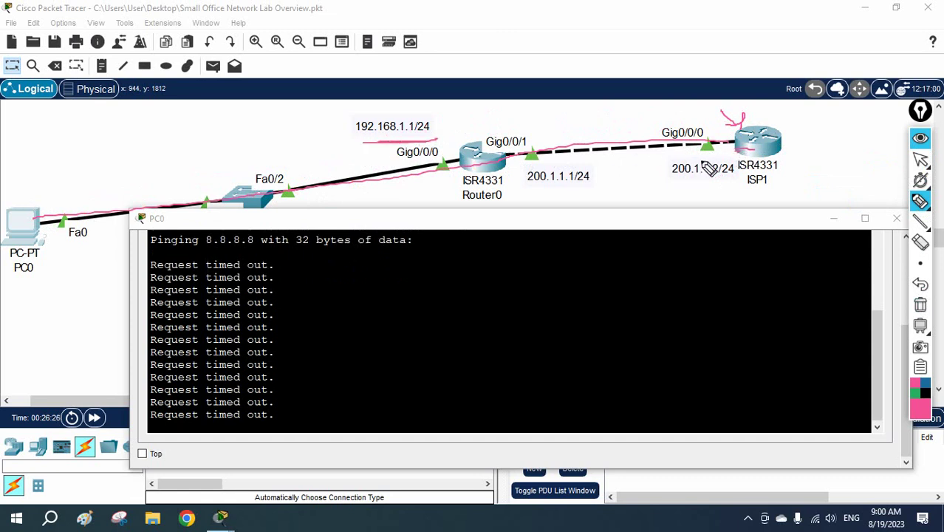
left_click(920, 305)
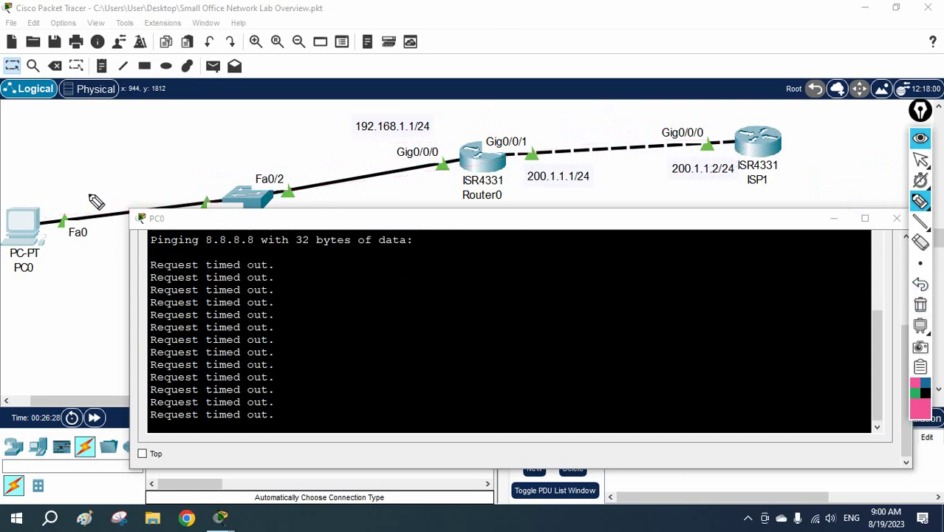
Draw the pen path from PC0 through Router0, 8.8.8.8 beyond ISP1, and arrows both ways between Router0 and ISP1
mouse_move(27, 219)
left_mouse_down()
mouse_move(504, 156)
mouse_move(691, 147)
left_mouse_up()
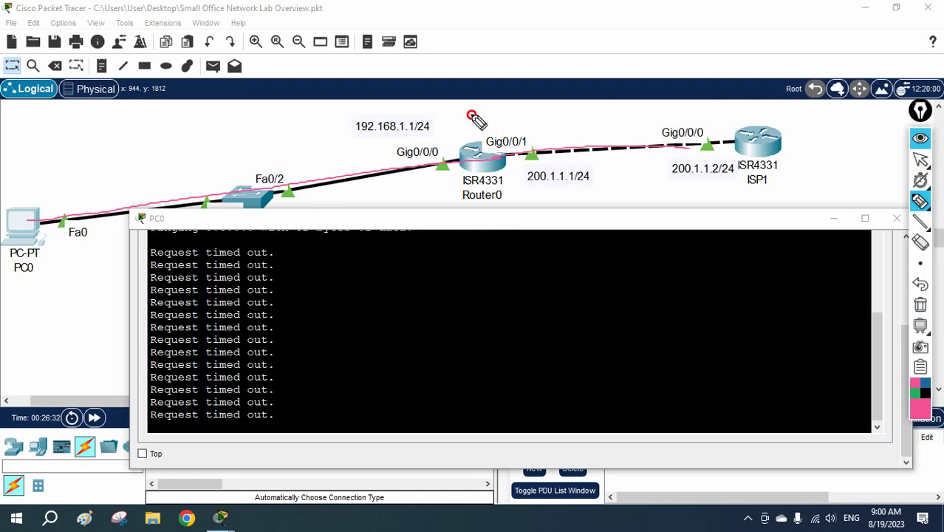
left_click_drag(473, 117, 484, 131)
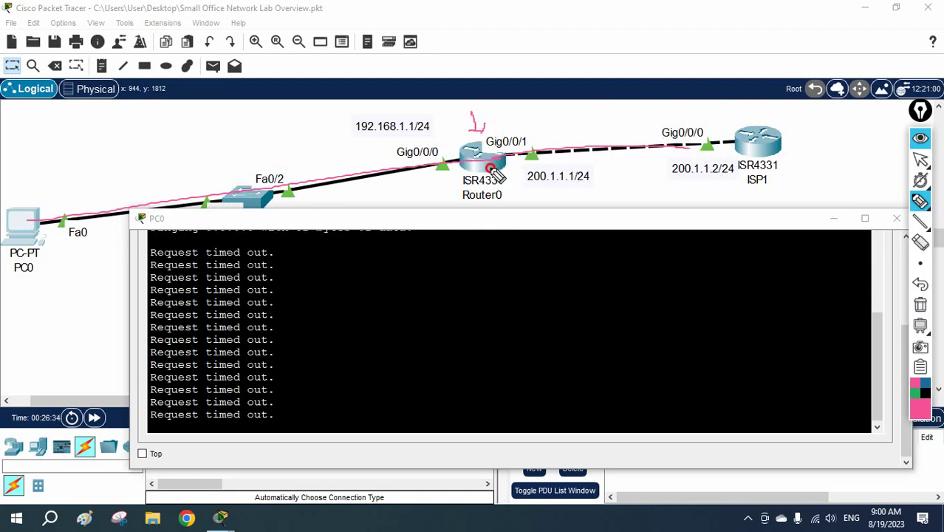
left_click_drag(781, 135, 874, 128)
mouse_move(812, 141)
left_mouse_down()
mouse_move(843, 139)
mouse_move(858, 152)
mouse_move(867, 144)
mouse_move(891, 152)
left_mouse_up()
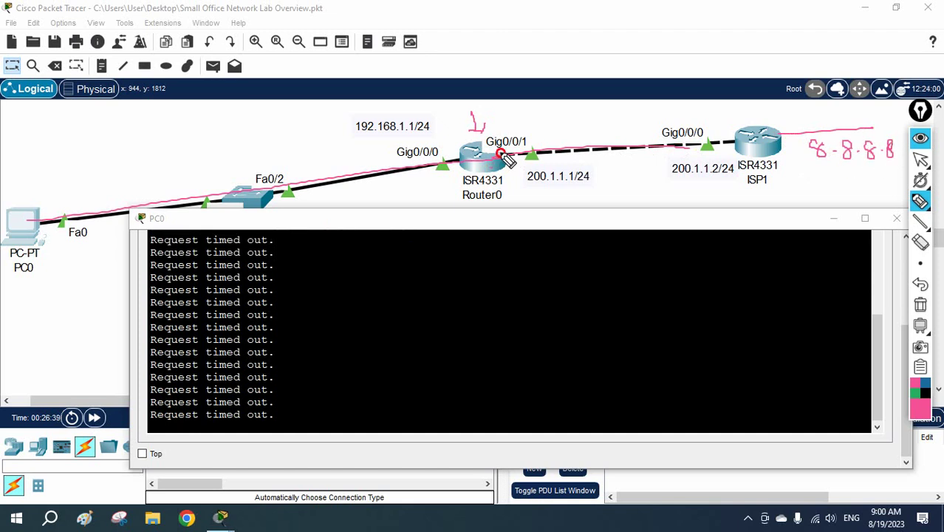
mouse_move(502, 157)
left_mouse_down()
mouse_move(647, 91)
mouse_move(737, 127)
mouse_move(745, 121)
mouse_move(736, 127)
mouse_move(743, 120)
left_mouse_up()
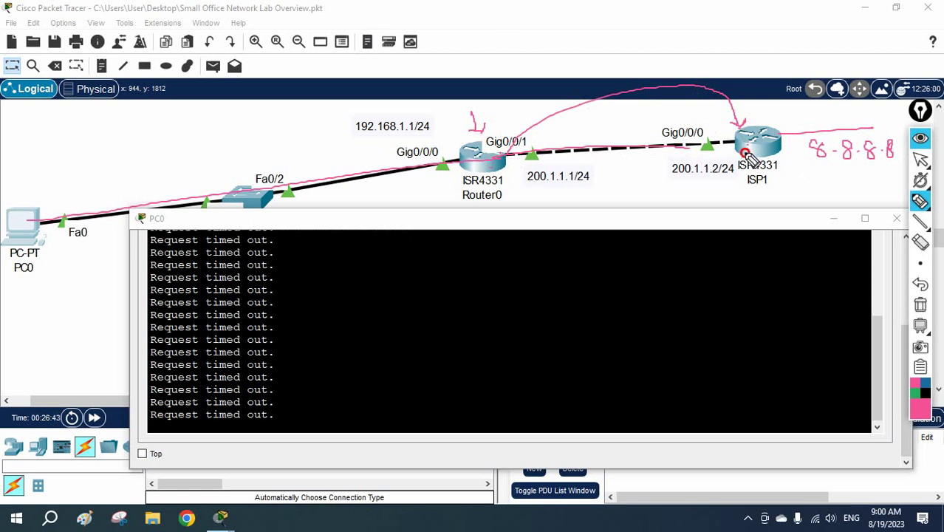
mouse_move(746, 153)
left_mouse_down()
mouse_move(714, 172)
mouse_move(593, 179)
mouse_move(534, 177)
left_mouse_up()
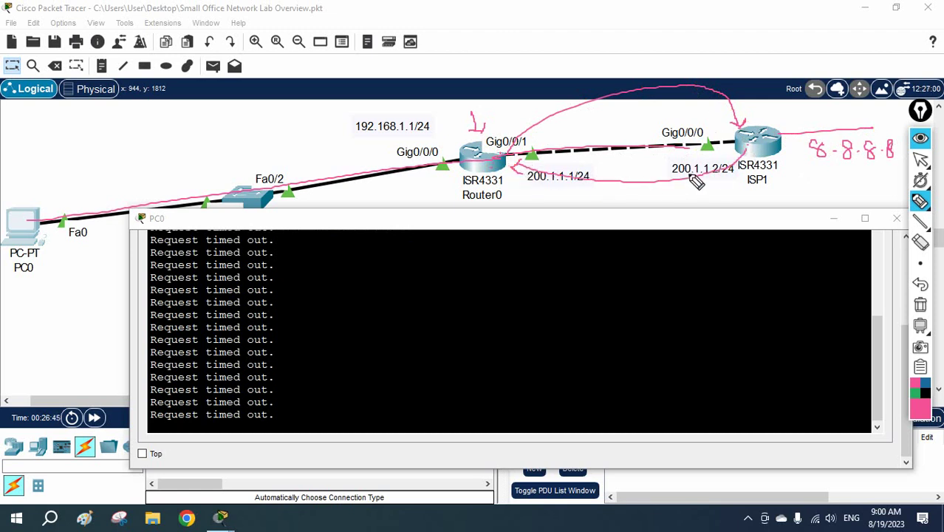
Circle the 192.168.1.1/24 note and cross out ISP1's Gig0/0/0 link, then clear all markings and restore the pointer
mouse_move(440, 110)
left_mouse_down()
mouse_move(342, 119)
mouse_move(422, 115)
left_mouse_up()
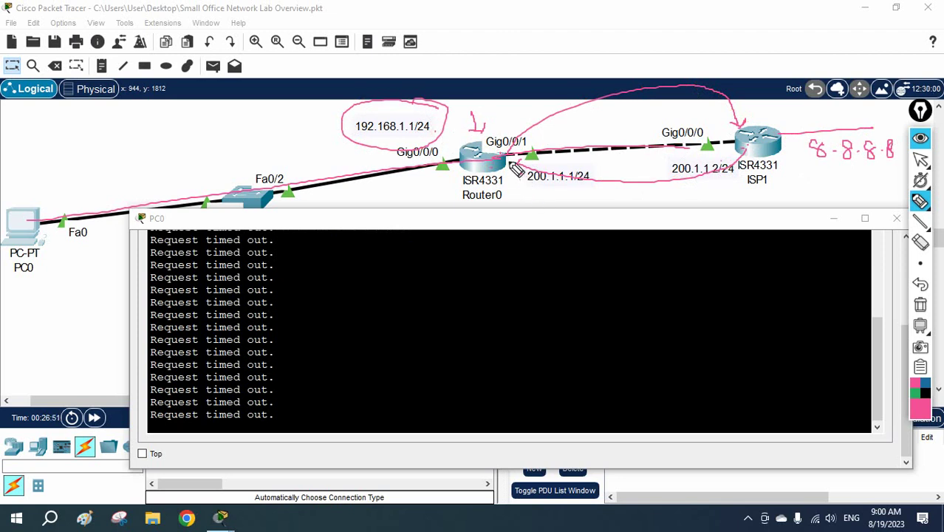
left_click(416, 144)
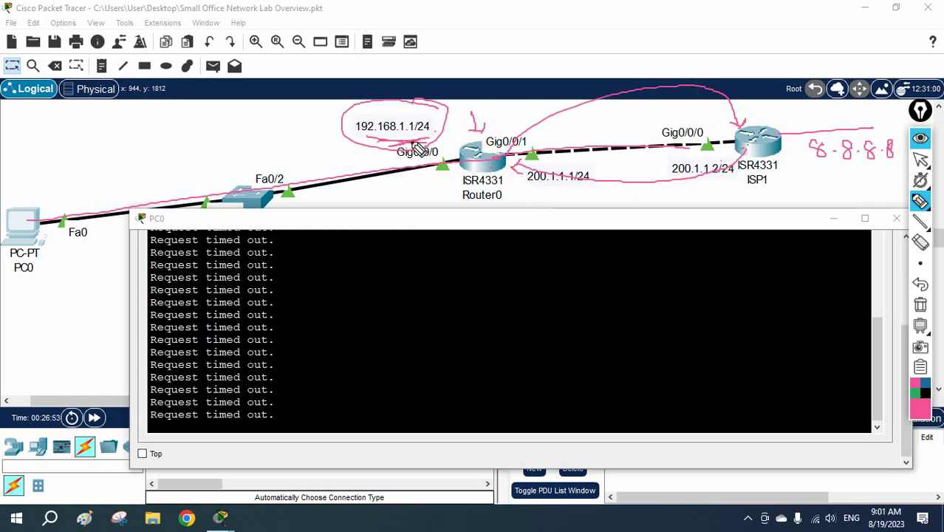
mouse_move(697, 109)
left_mouse_down()
mouse_move(715, 124)
mouse_move(702, 124)
left_mouse_up()
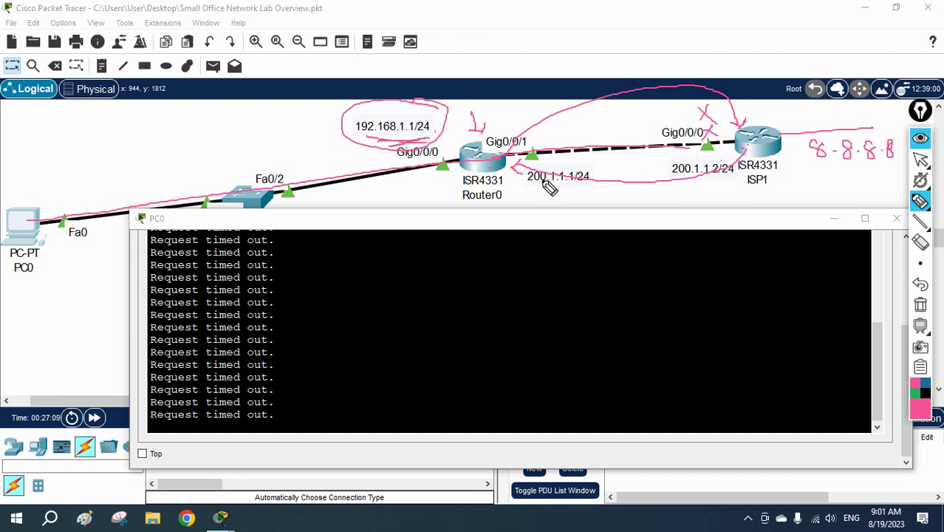
left_click_drag(775, 124, 745, 133)
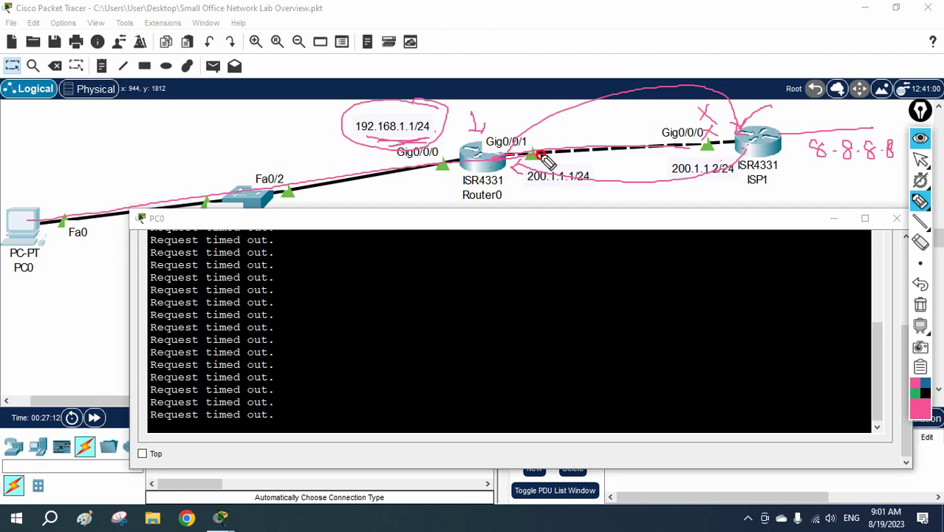
left_click(920, 304)
left_click(919, 159)
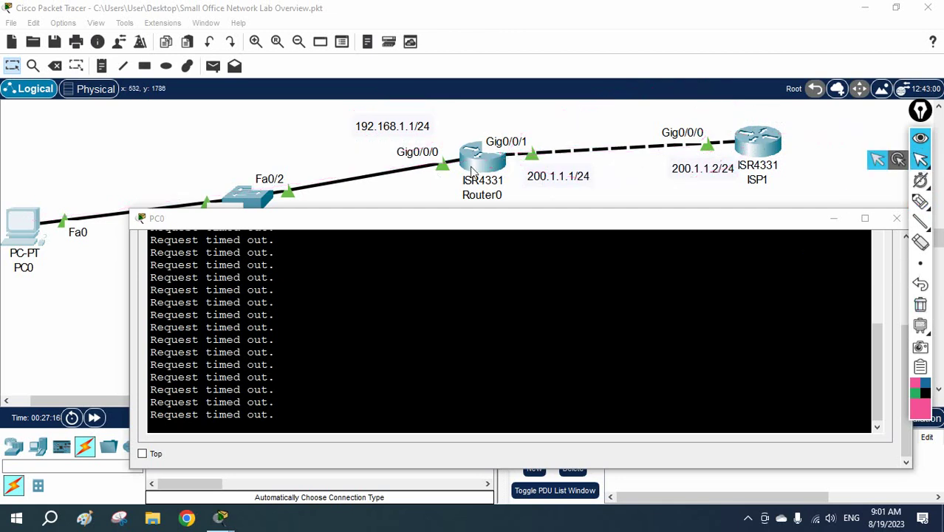
Open ISP1's command line full screen and enable ICMP packet debugging with debug ip icmp
left_click(750, 161)
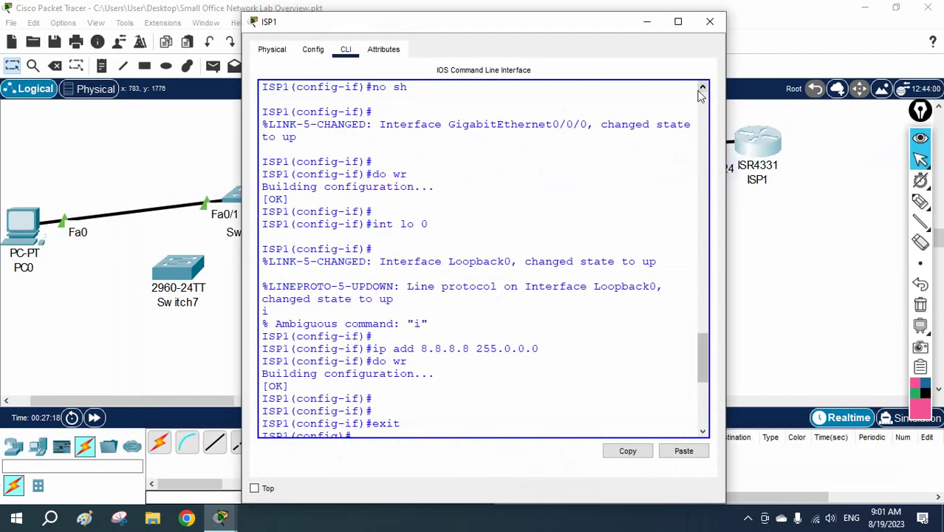
left_click(679, 23)
key("Return")
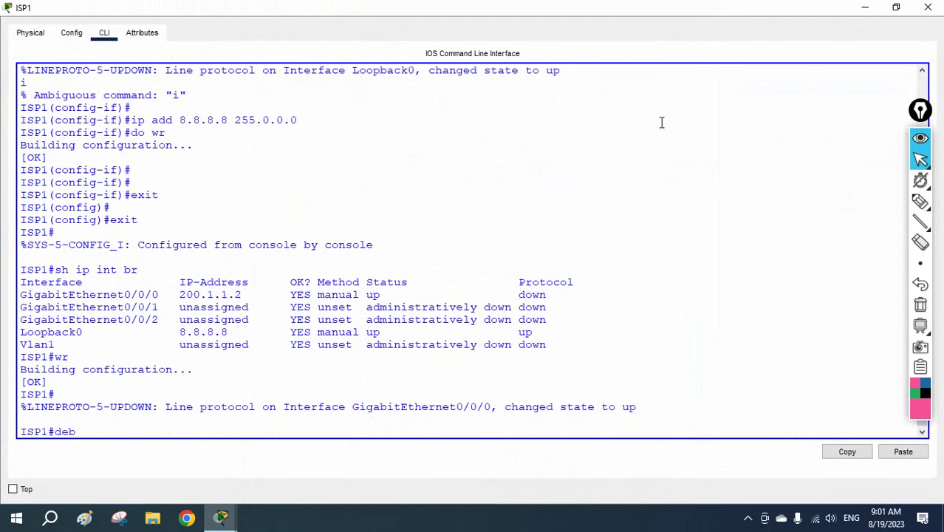
type("deb")
key("Tab")
type("ip i")
key("Tab")
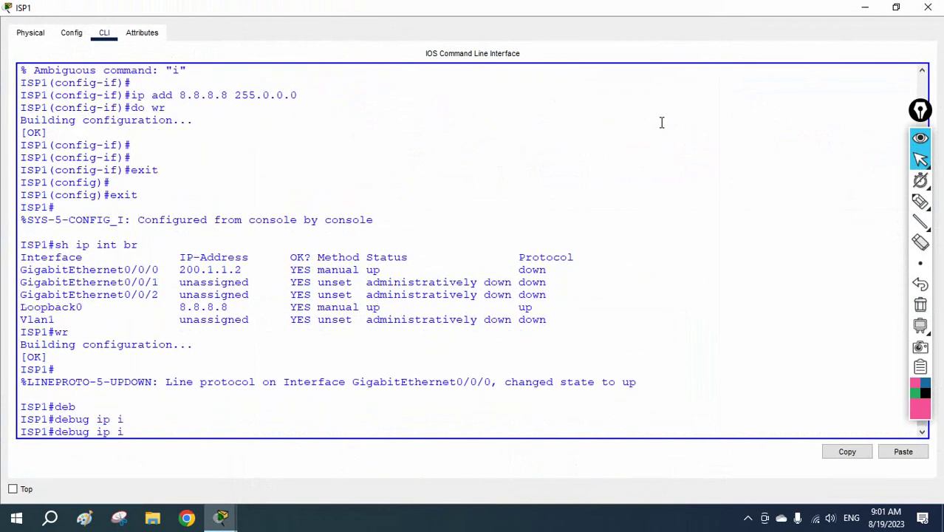
type("c")
key("Tab")
key("Return")
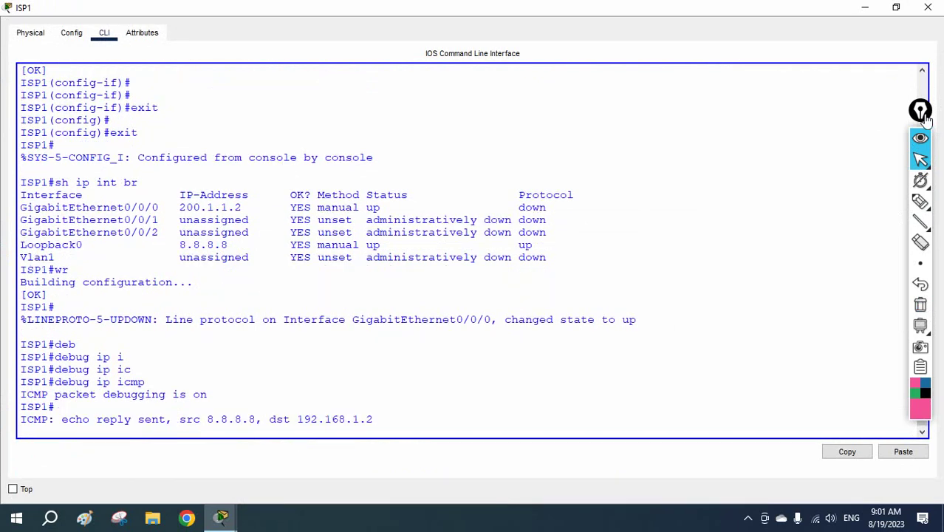
Underline the debug ip icmp command and the echo replies' source and destination addresses in pen, then clear the markings
left_click(920, 202)
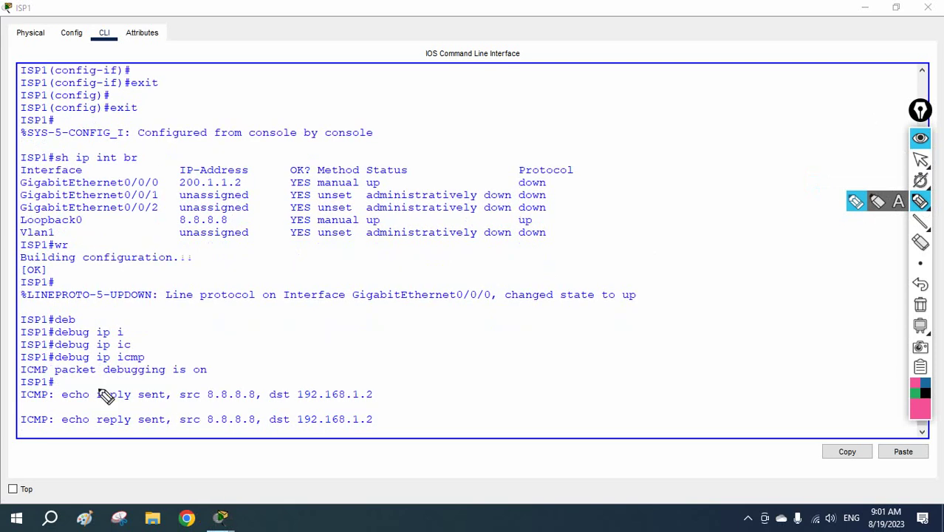
mouse_move(58, 363)
left_mouse_down()
mouse_move(150, 364)
mouse_move(175, 349)
left_mouse_up()
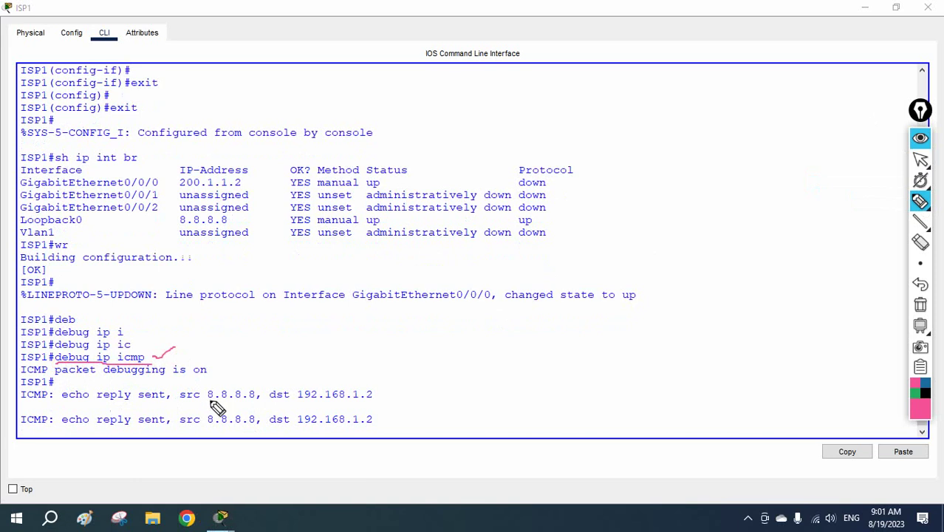
left_click_drag(208, 402, 248, 401)
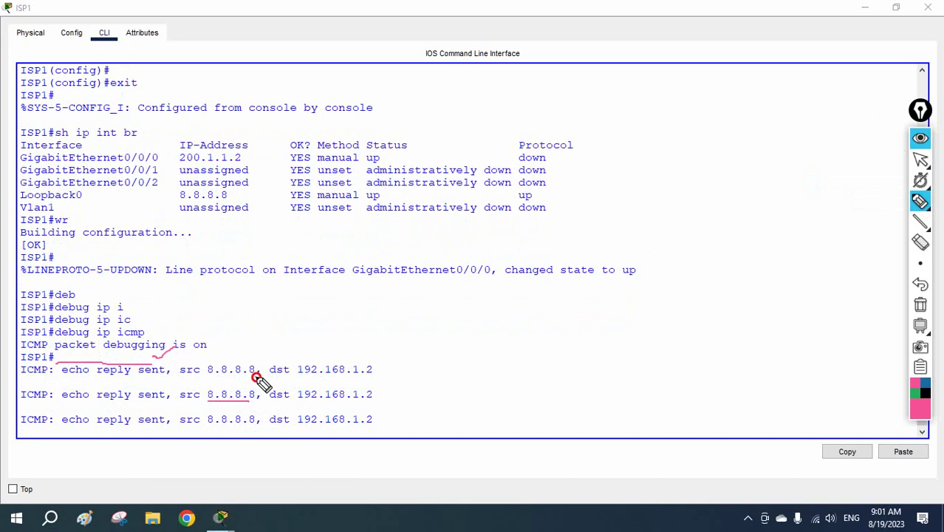
left_click_drag(256, 378, 208, 378)
left_click_drag(298, 378, 367, 378)
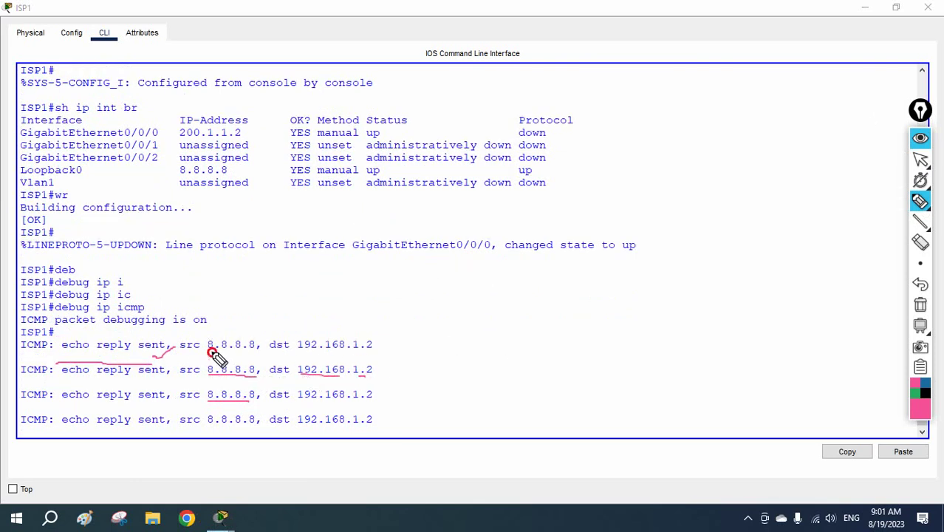
left_click_drag(209, 352, 377, 347)
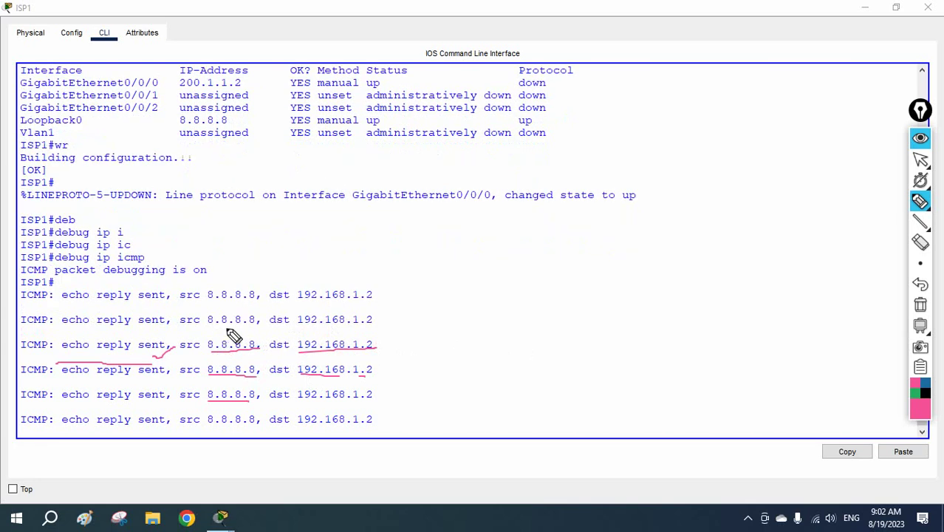
left_click(920, 306)
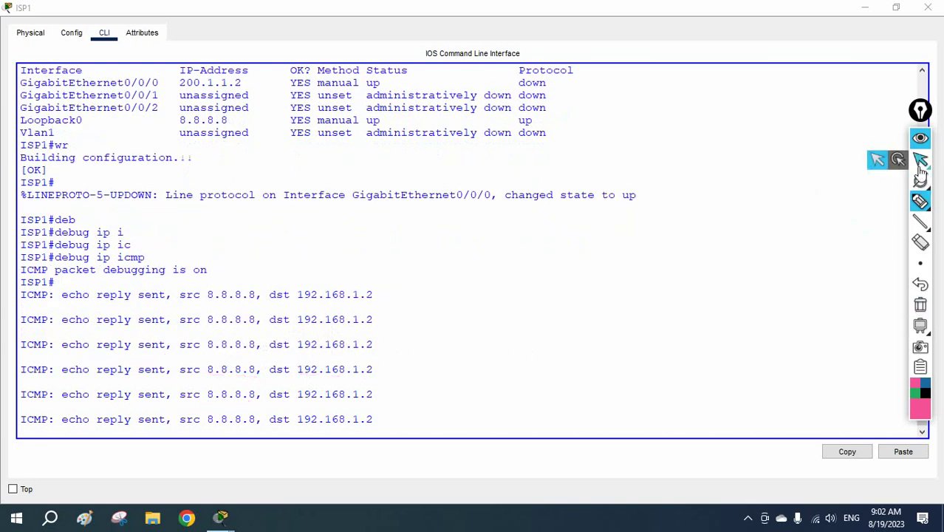
left_click(921, 160)
Reopen ISP1's command line full screen and turn off all debugging with u all
left_click(928, 7)
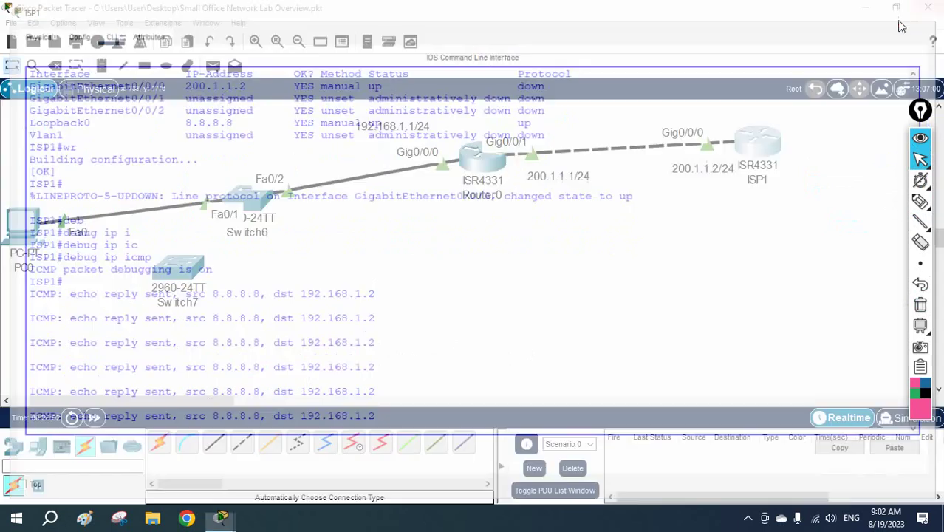
left_click(749, 149)
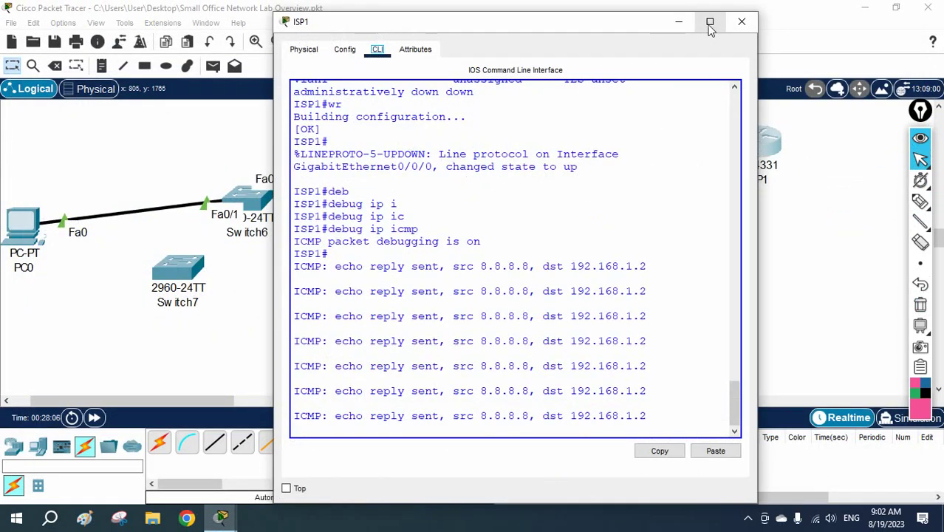
left_click(710, 23)
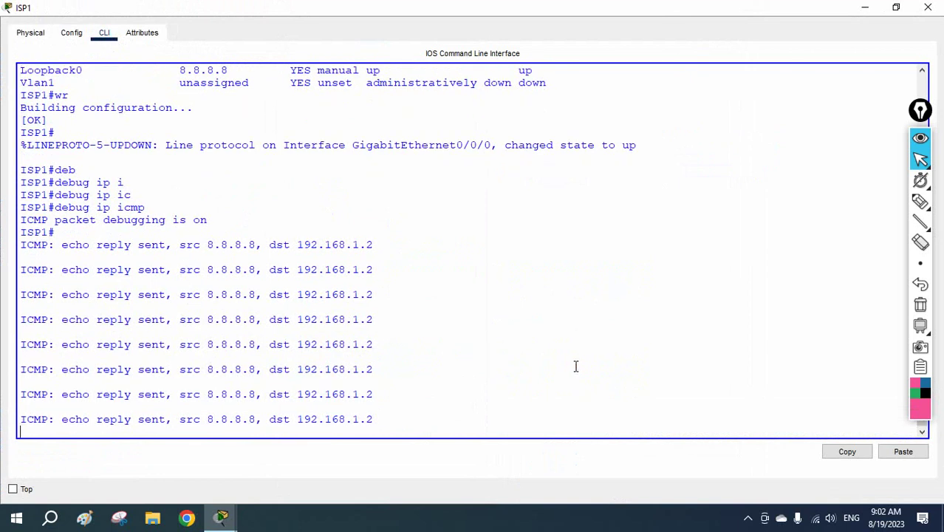
key("Return")
key("Return")
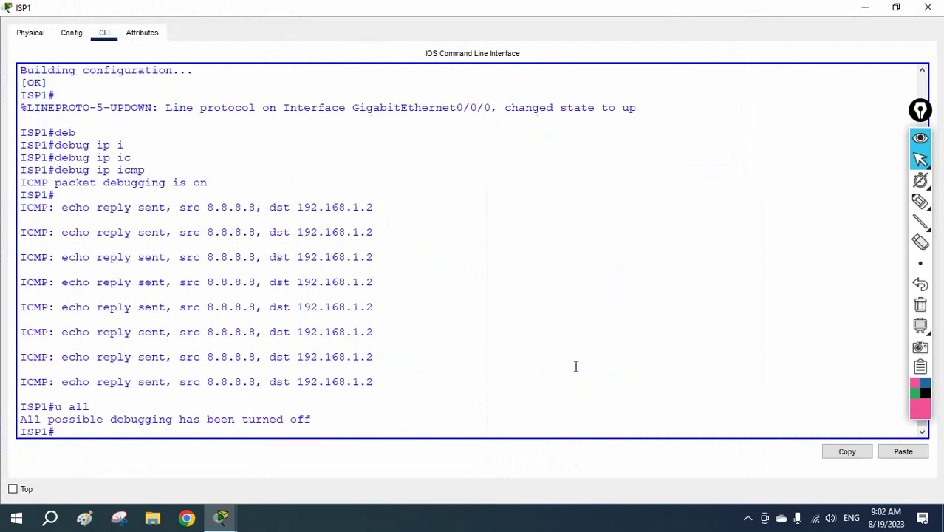
Display ISP1's routing table with sh ip route
type("sh ip rou")
key("Tab")
key("Return")
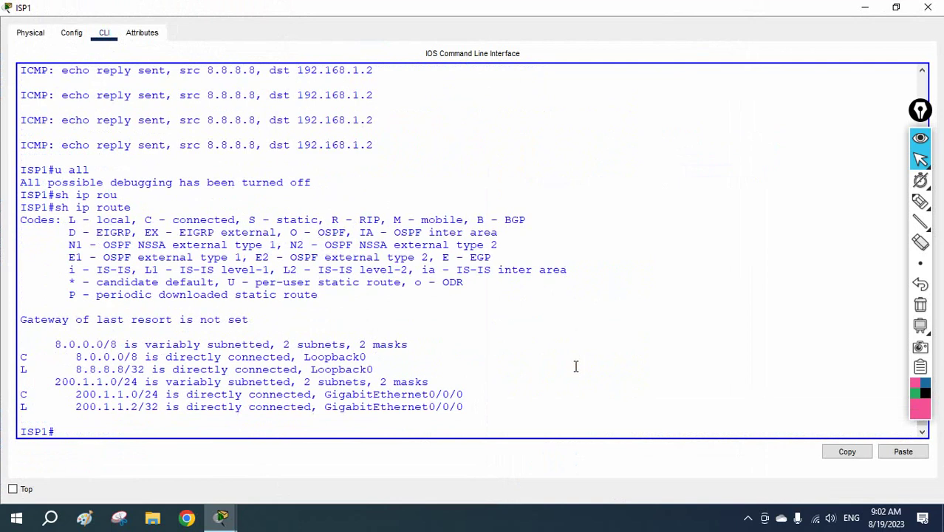
Write 192.168.1.0 with a cross and underlines beside ISP1's routing table in pen, then clear it and restore the pointer
left_click(919, 201)
mouse_move(709, 268)
left_mouse_down()
mouse_move(728, 287)
mouse_move(737, 270)
mouse_move(737, 283)
mouse_move(768, 261)
mouse_move(775, 268)
mouse_move(778, 253)
mouse_move(784, 270)
mouse_move(822, 239)
mouse_move(832, 268)
mouse_move(849, 283)
left_mouse_up()
left_click_drag(851, 271, 837, 284)
left_click_drag(769, 318, 818, 302)
mouse_move(779, 306)
left_mouse_down()
mouse_move(819, 295)
mouse_move(741, 308)
mouse_move(833, 308)
left_mouse_up()
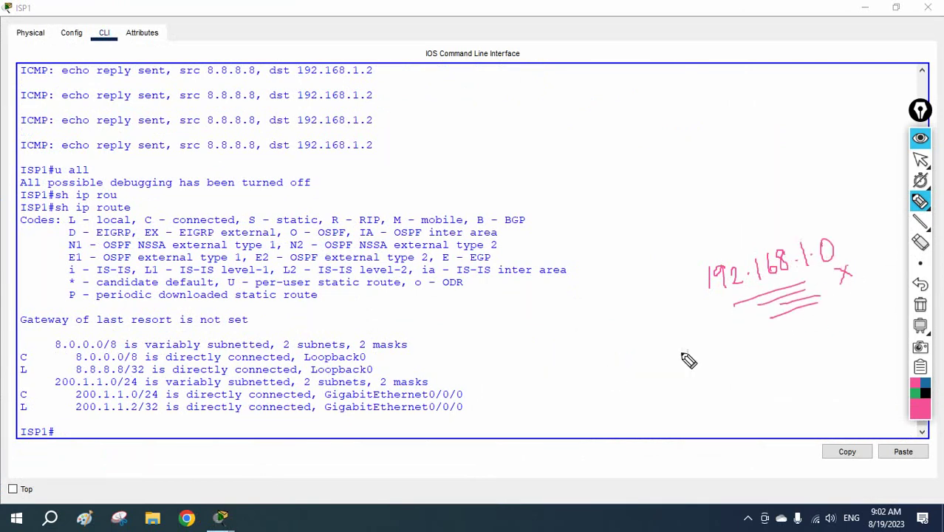
left_click(920, 304)
left_click(920, 159)
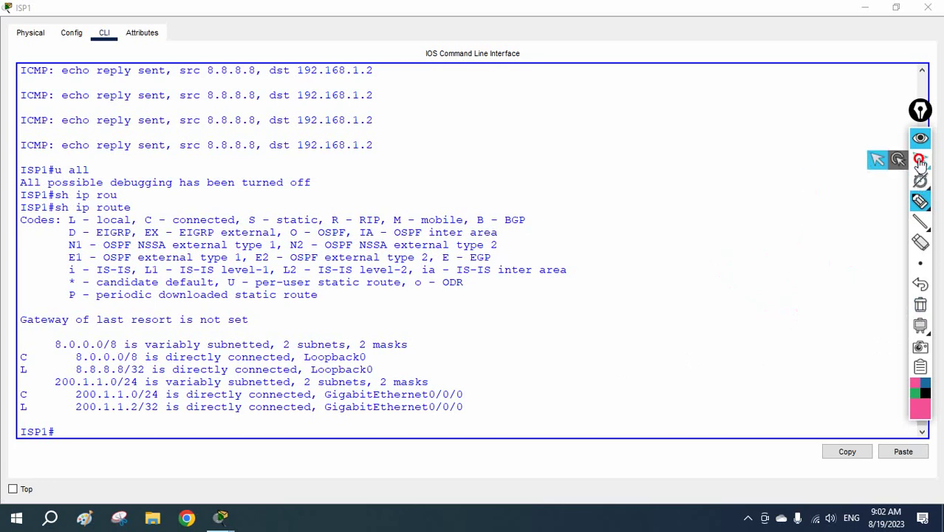
Close ISP1's window and open Router0's command line, placing its window below the topology's Router0 label
left_click(927, 8)
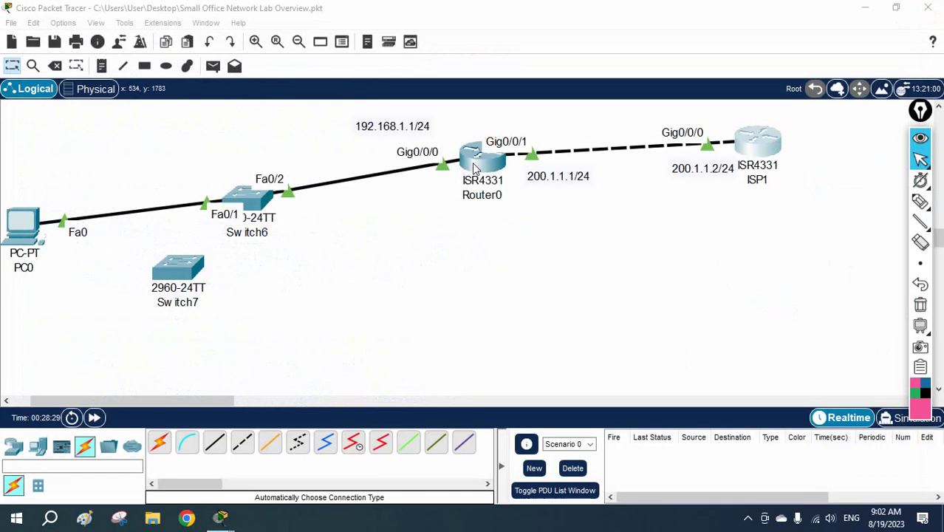
left_click(478, 168)
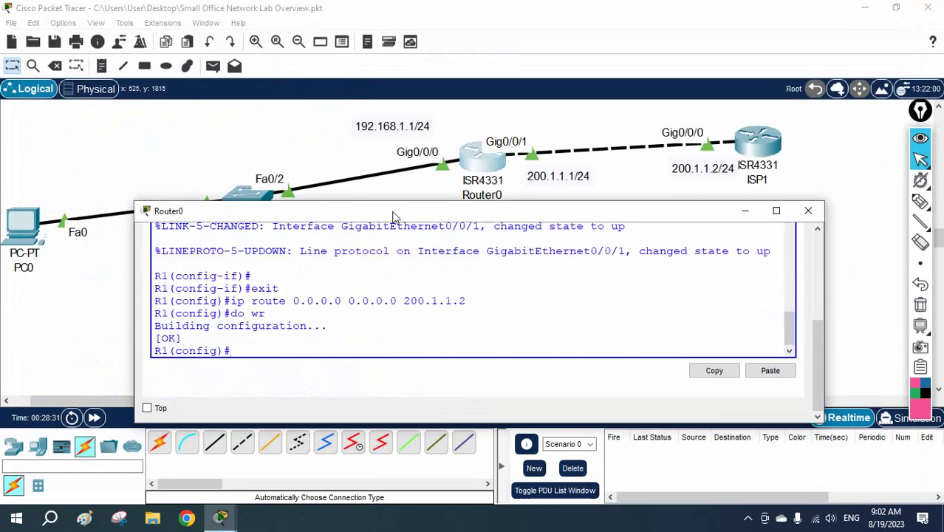
left_click_drag(395, 216, 422, 229)
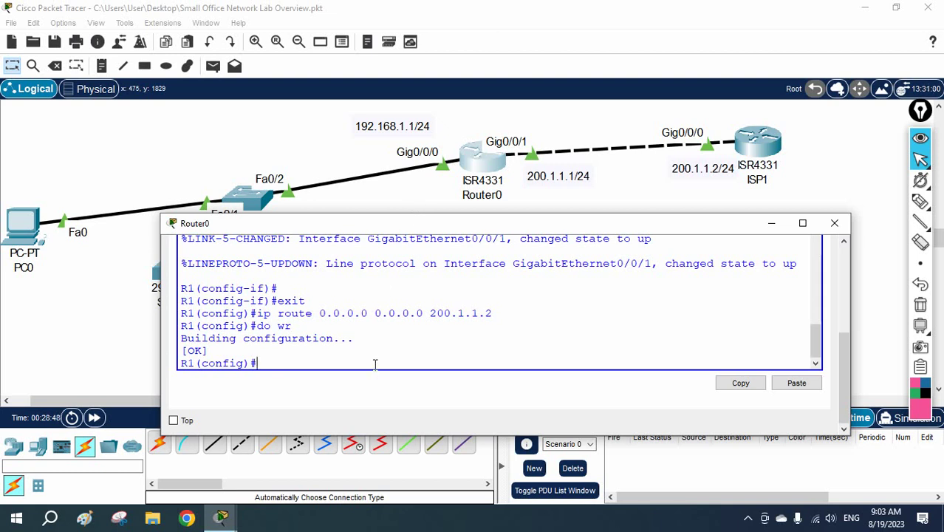
Add access list 1 on Router0 permitting 192.168.1.0 with wildcard mask 0.0.0.255
type("c")
key("Tab")
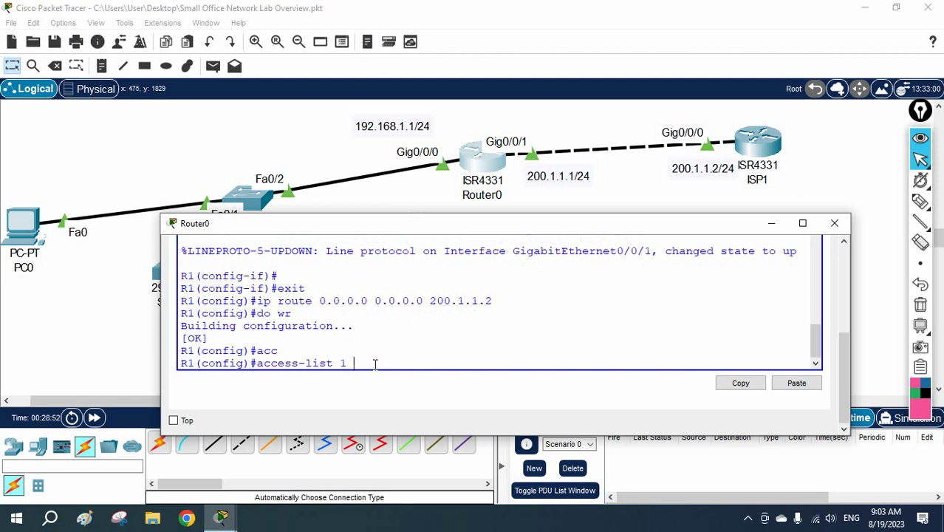
type("1 pr")
key("Tab")
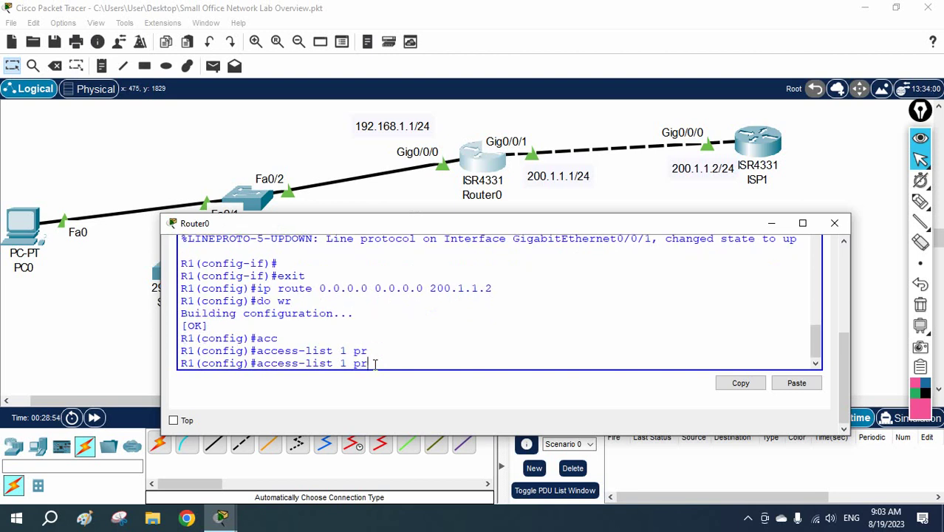
key("BackSpace")
type("e")
key("Tab")
type("19")
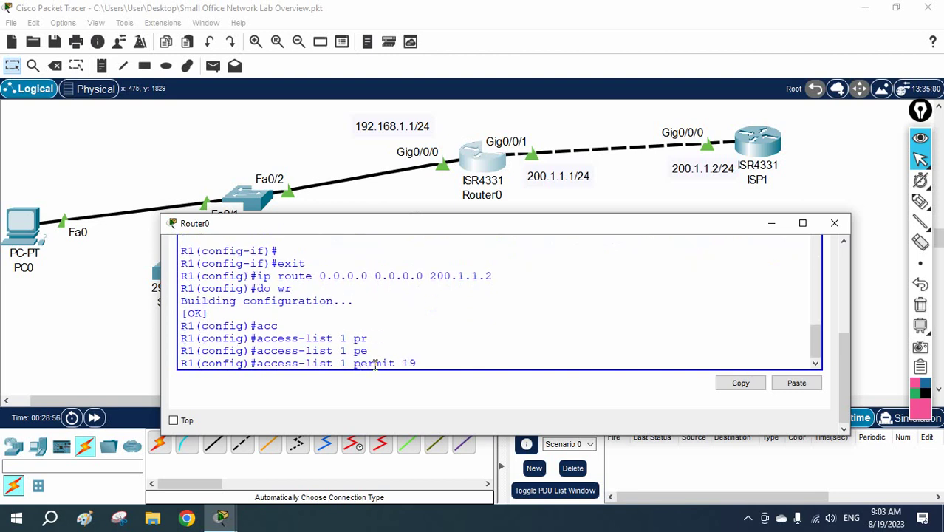
type("2.168.1.0 0.0.0.255")
key("Return")
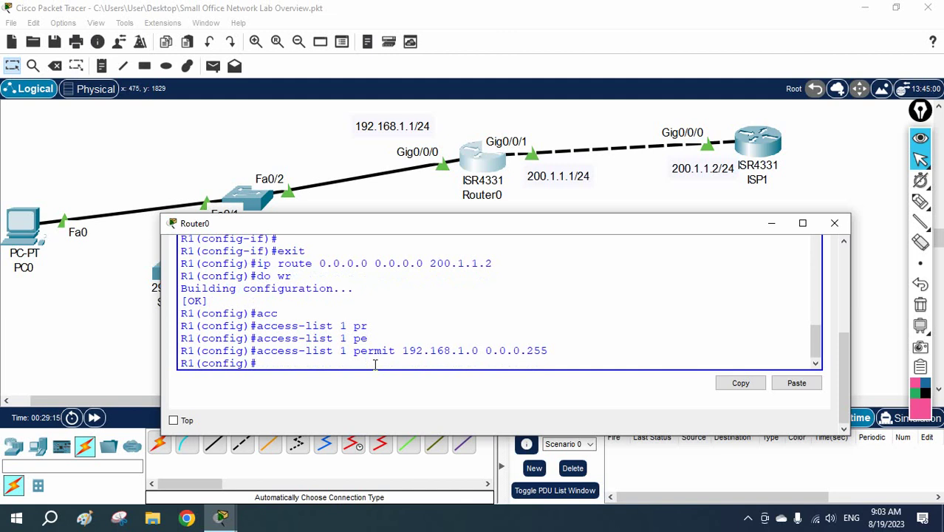
Enter the NAT rule ip nat inside source list 1 interface g0/0/1 on Router0, without the overload option
type("ip nat in")
key("Tab")
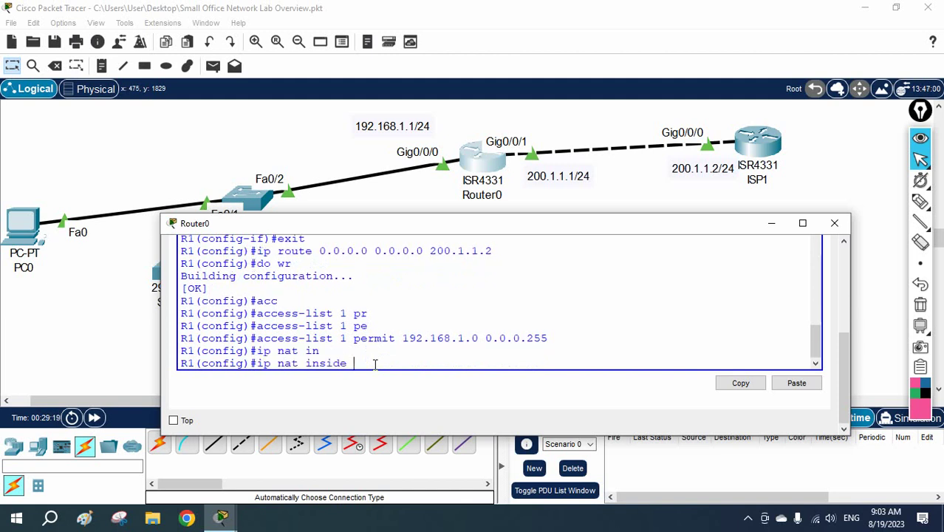
type("so")
key("Tab")
type("li")
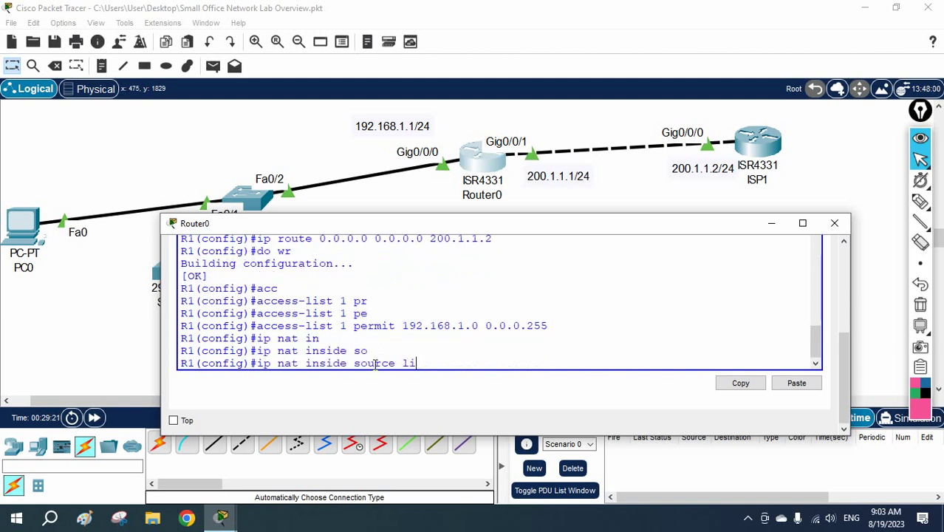
key("Tab")
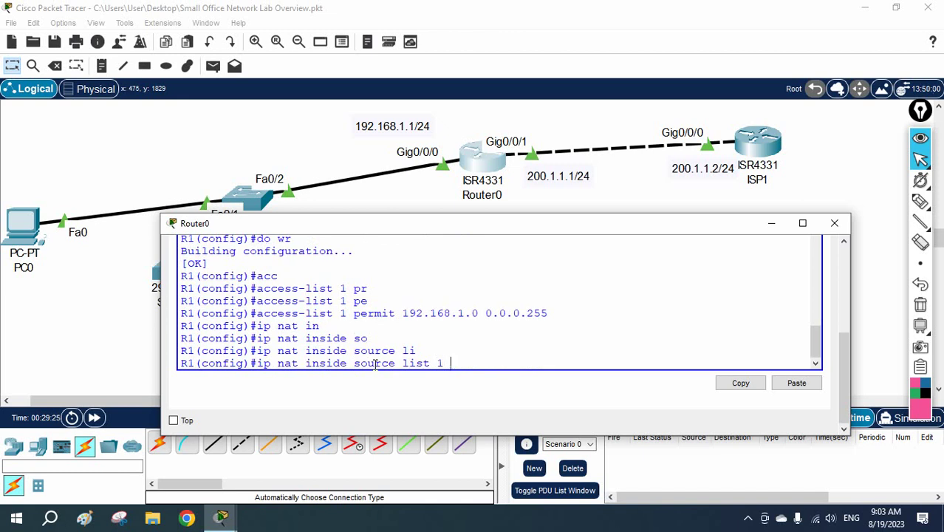
type("in")
key("Tab")
type("g")
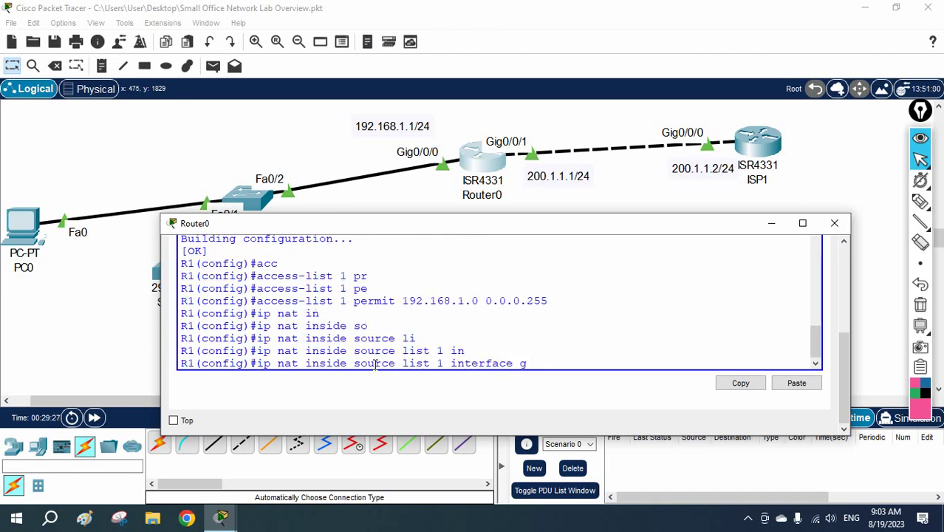
type("0/0/1")
key("Return")
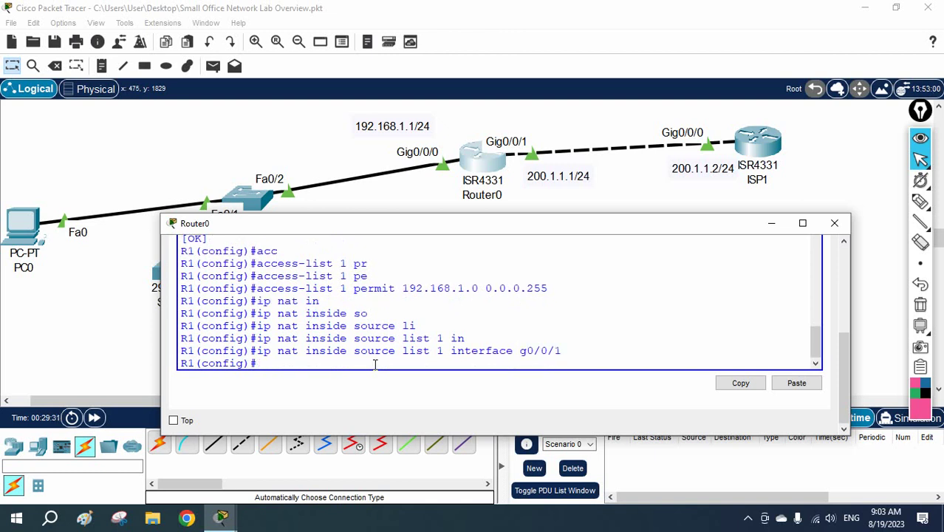
Remove the NAT rule for list 1 on interface g0/0/1 with its no form
key("Up")
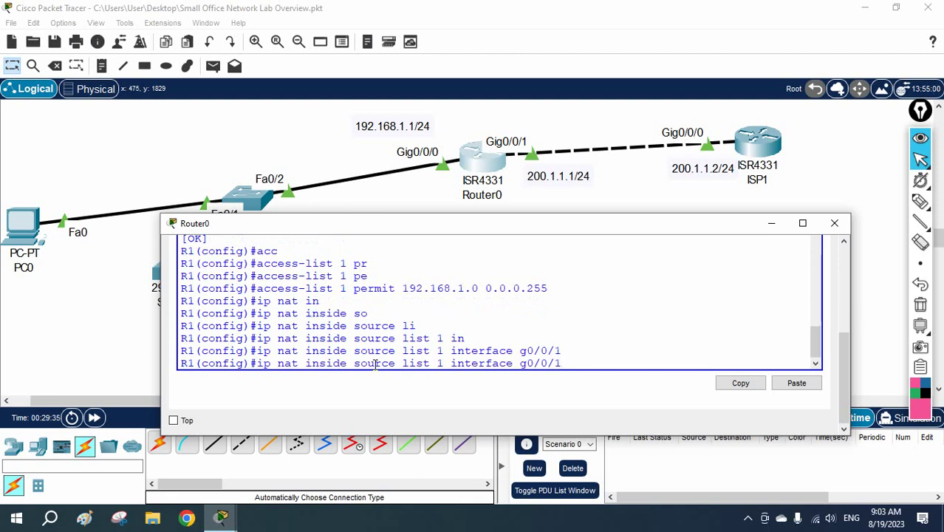
type("no")
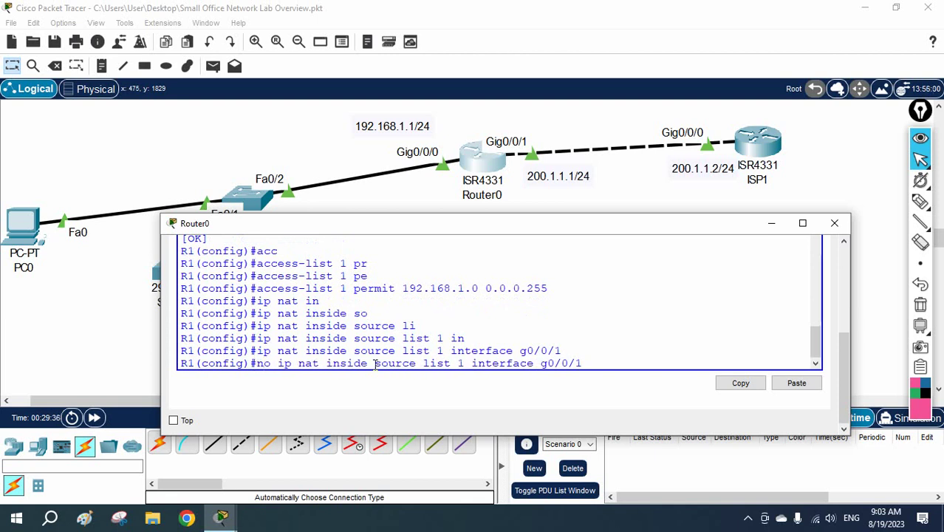
key("Return")
Add the NAT rule ip nat inside source list 1 interface g0/0/1 overload on Router0
key("Up")
key("Up")
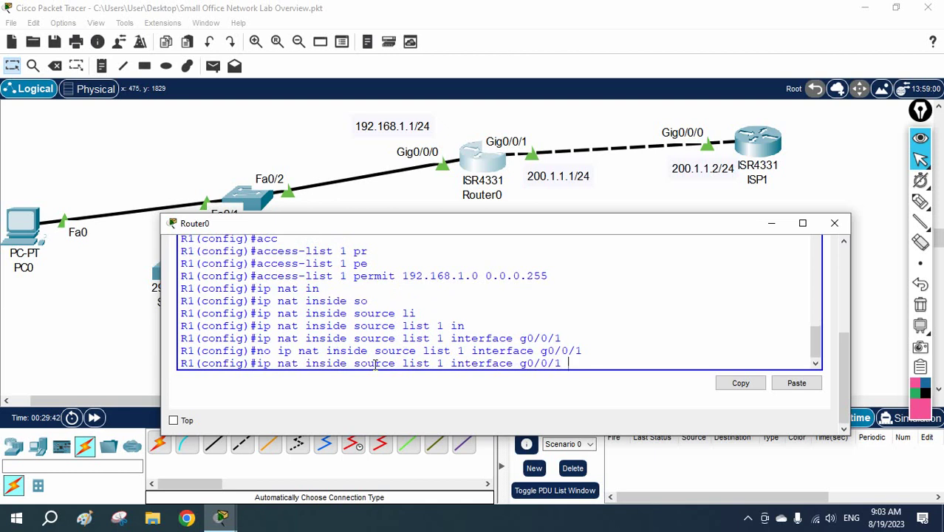
type("o")
key("Tab")
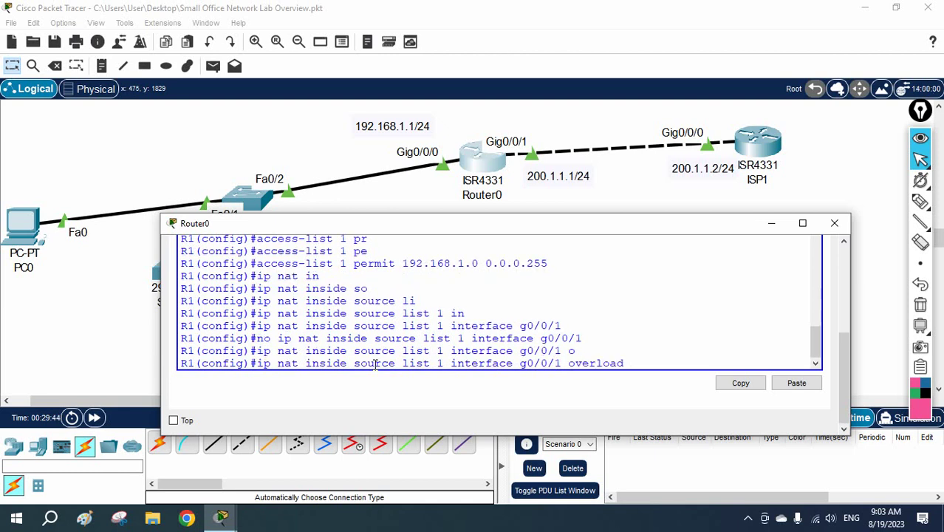
key("Return")
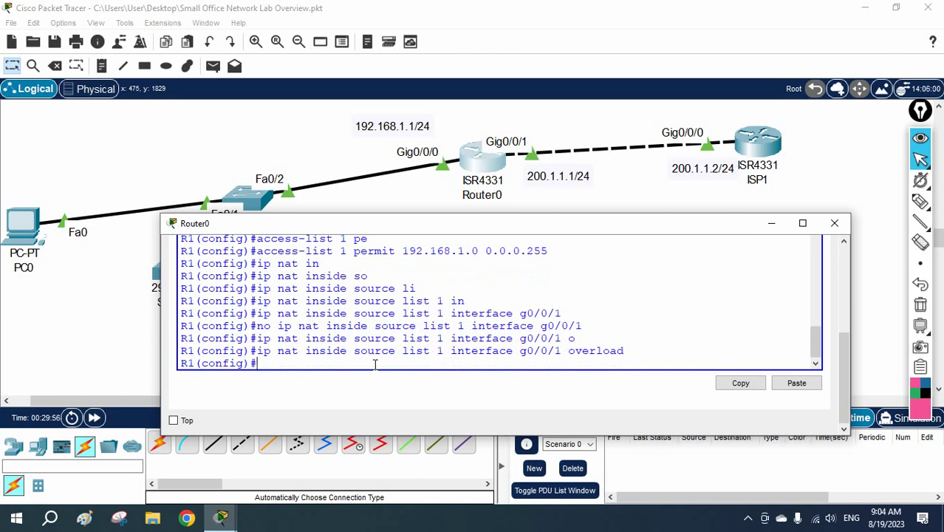
Set Router0's interface g0/0/1 as the NAT outside interface
type("nt g0/0/1")
key("Return")
type("ip n")
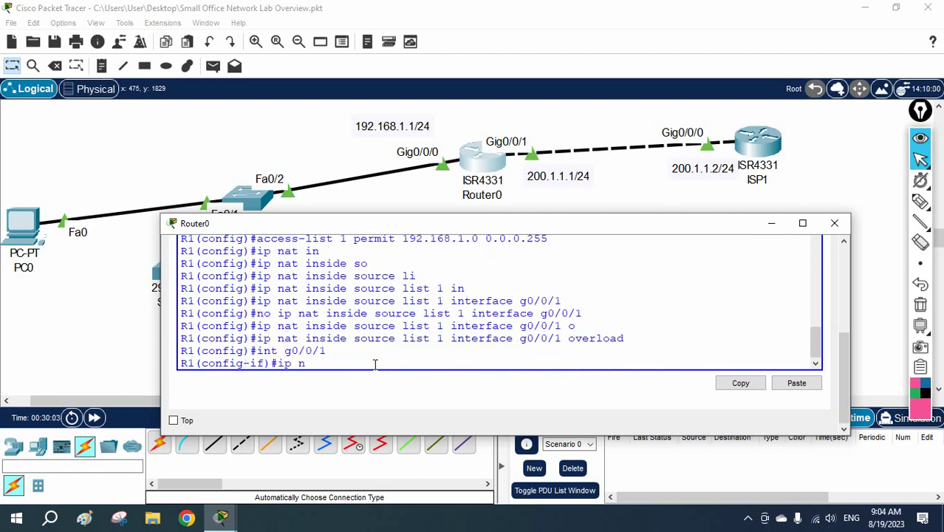
type("at ou")
key("Tab")
key("Return")
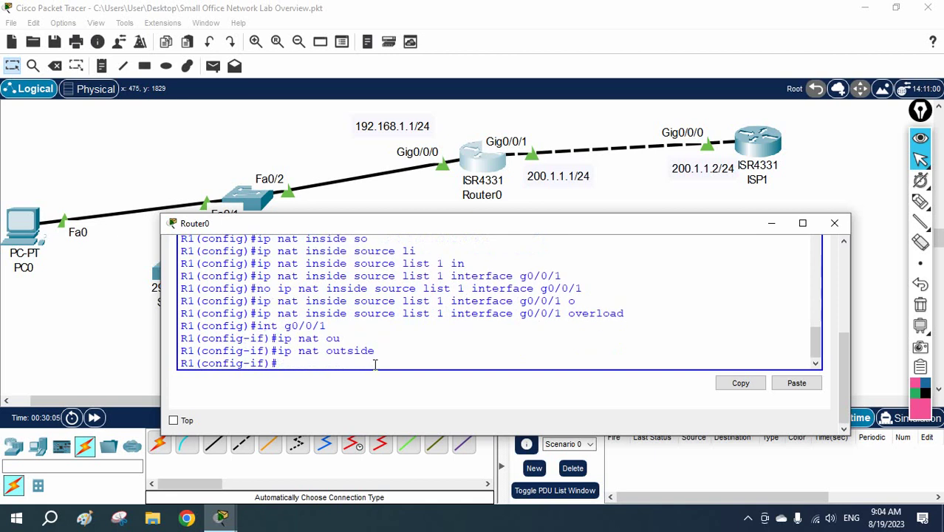
Set interface g0/0/0 as the NAT inside interface and save Router0's configuration with do wr
type("int g")
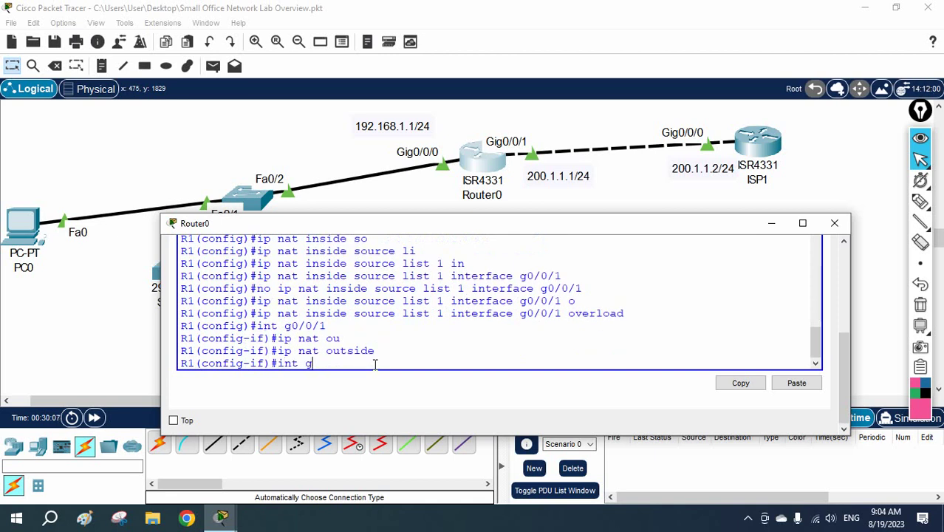
type("0/0/0")
key("Return")
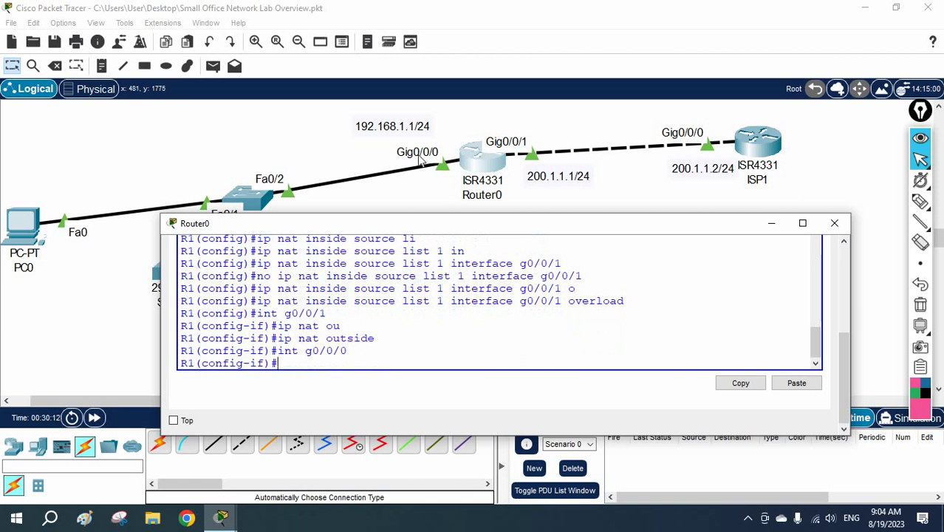
type("ip nat in")
key("Tab")
key("Return")
type("do wr")
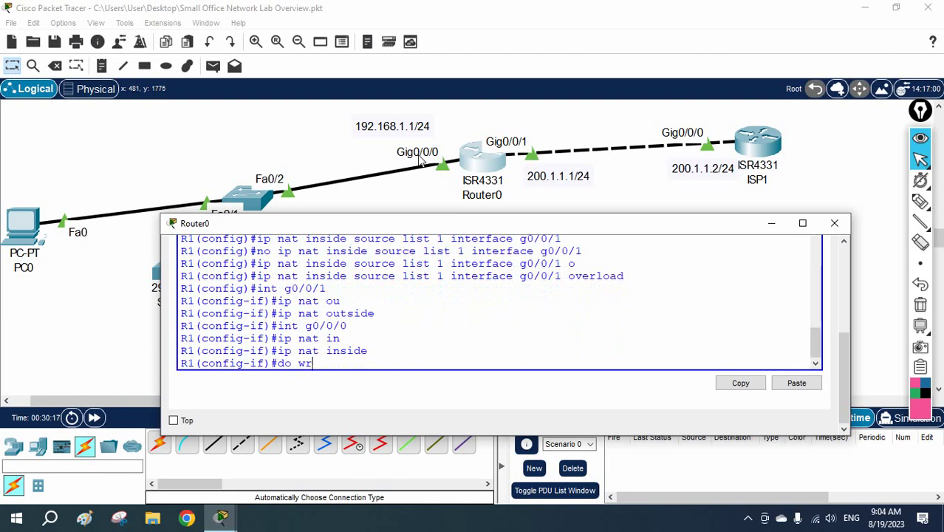
key("Return")
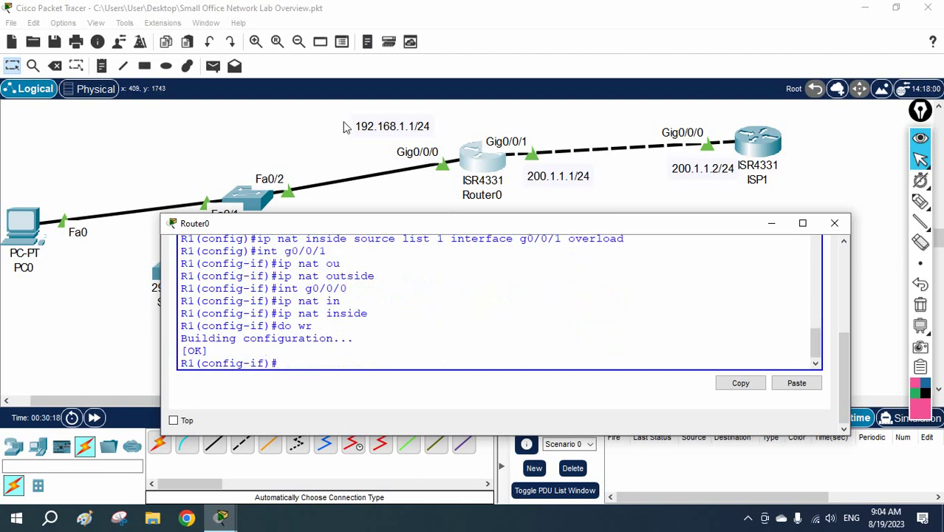
Check PC0's running ping to 8.8.8.8, then return Router0's command line to privileged EXEC mode
left_click(13, 226)
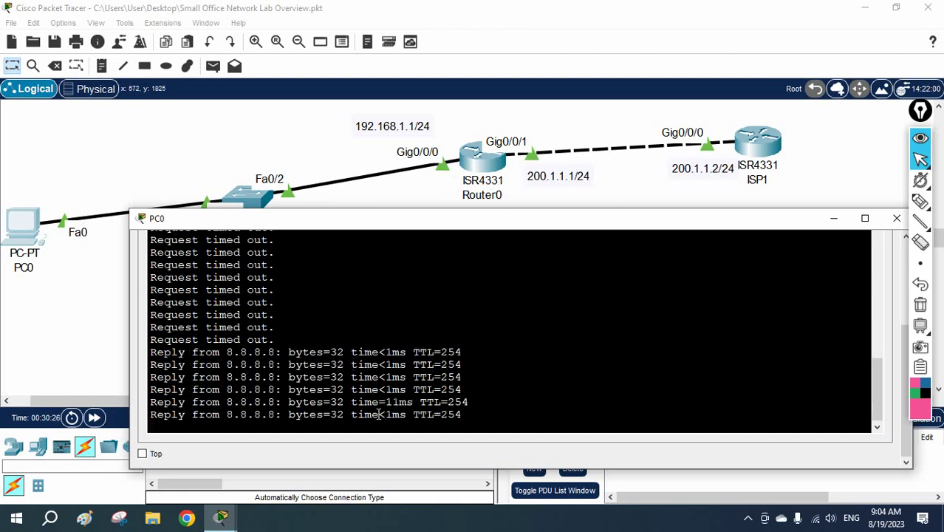
left_click(477, 161)
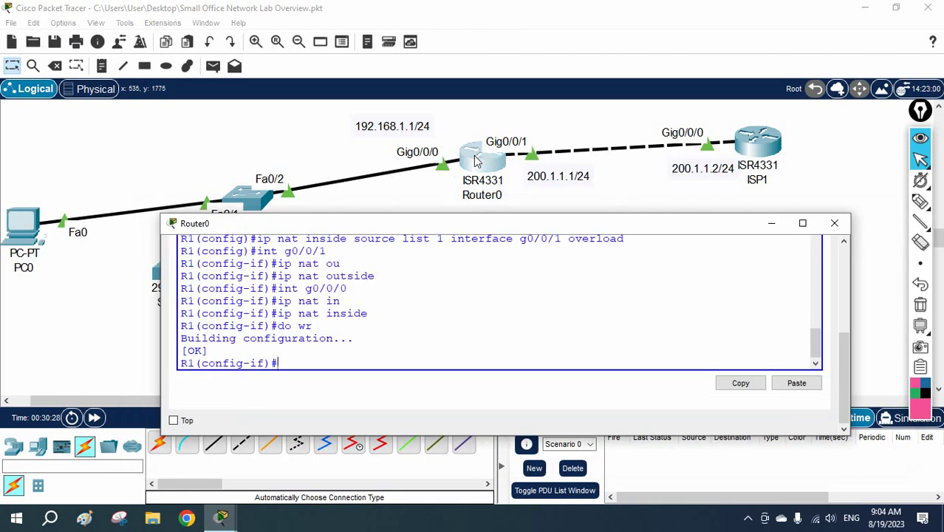
key("ctrl+z")
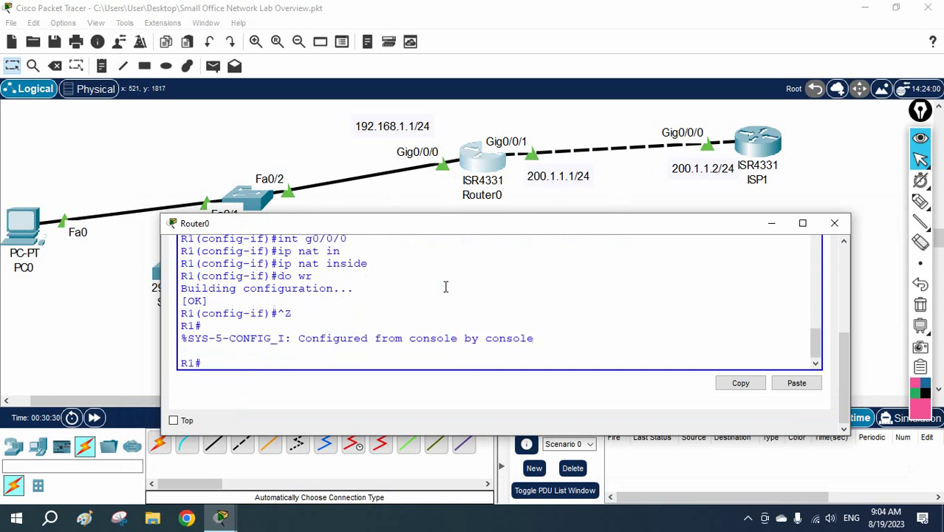
key("Return")
key("Return")
Display Router0's NAT table with sh ip nat translations
type("sh s")
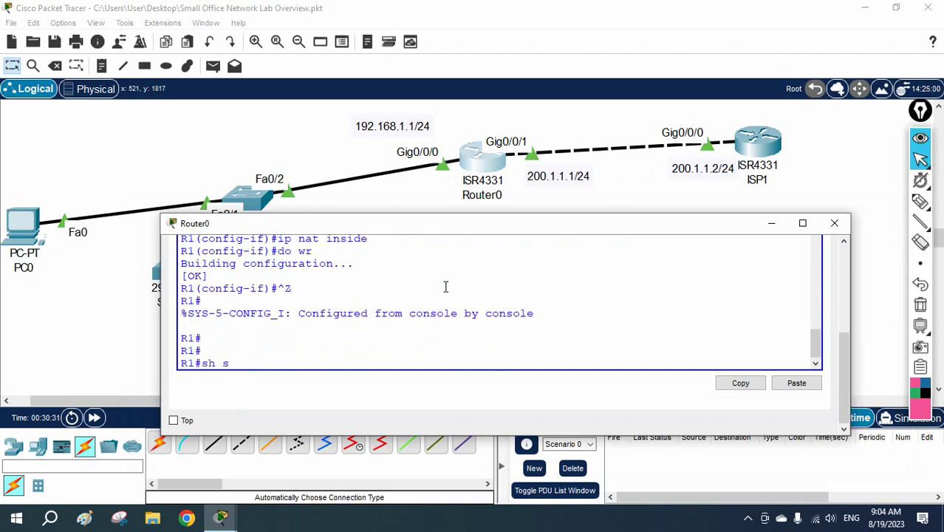
key("BackSpace")
type("nat")
key("Tab")
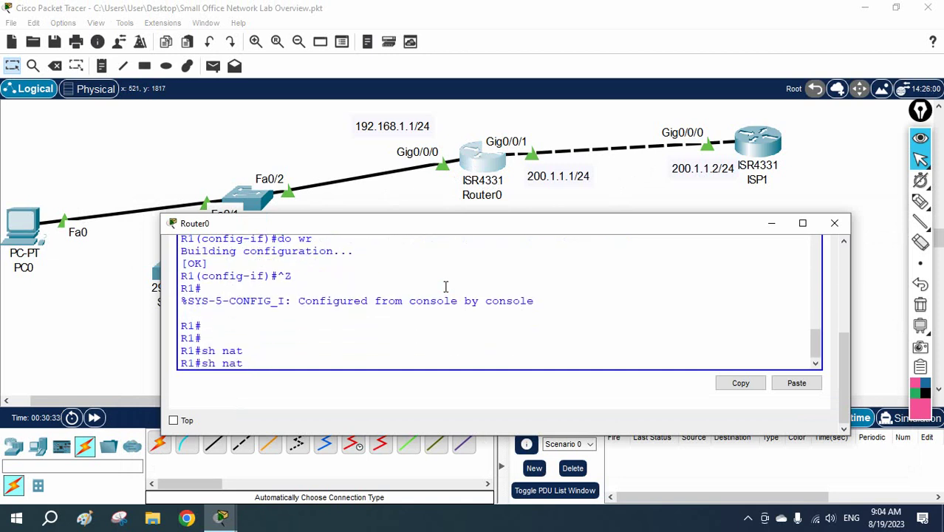
type("nat")
key("Tab")
key("BackSpace")
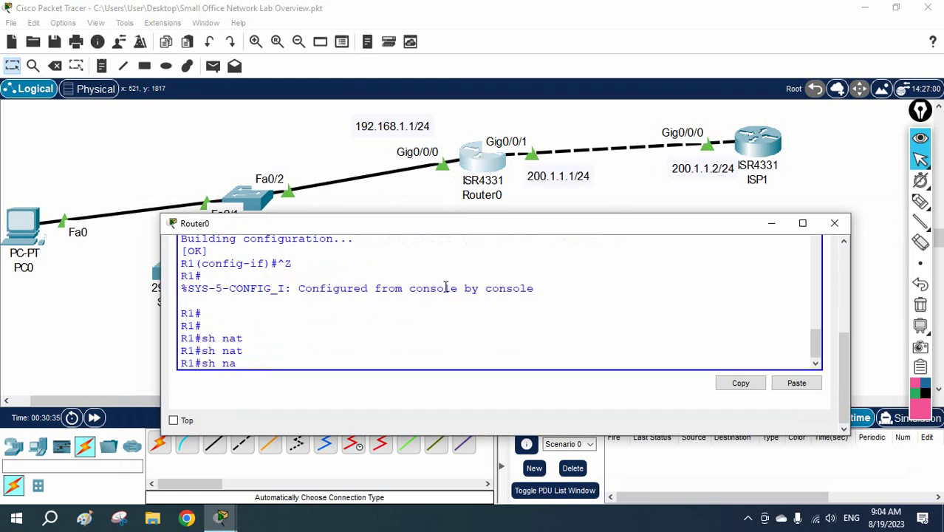
key("BackSpace")
key("BackSpace")
type("na")
key("Tab")
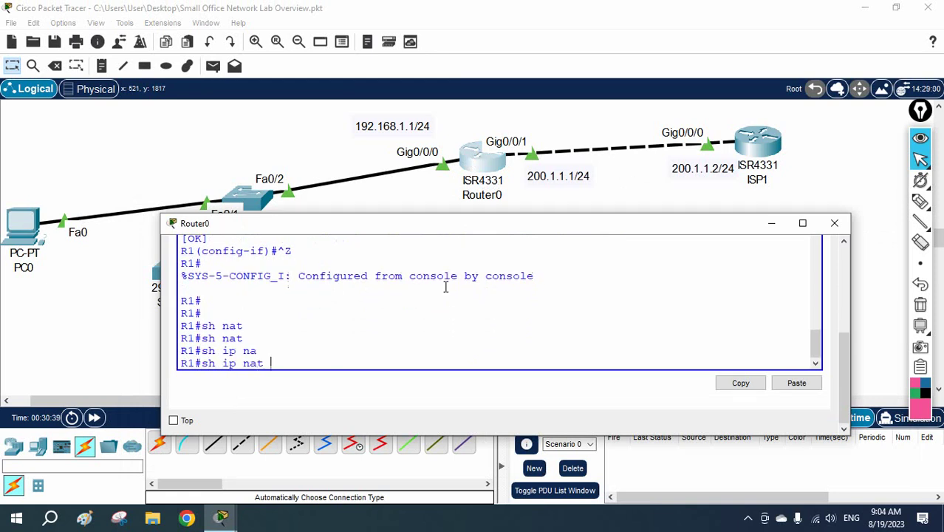
type("tr")
key("Tab")
key("Return")
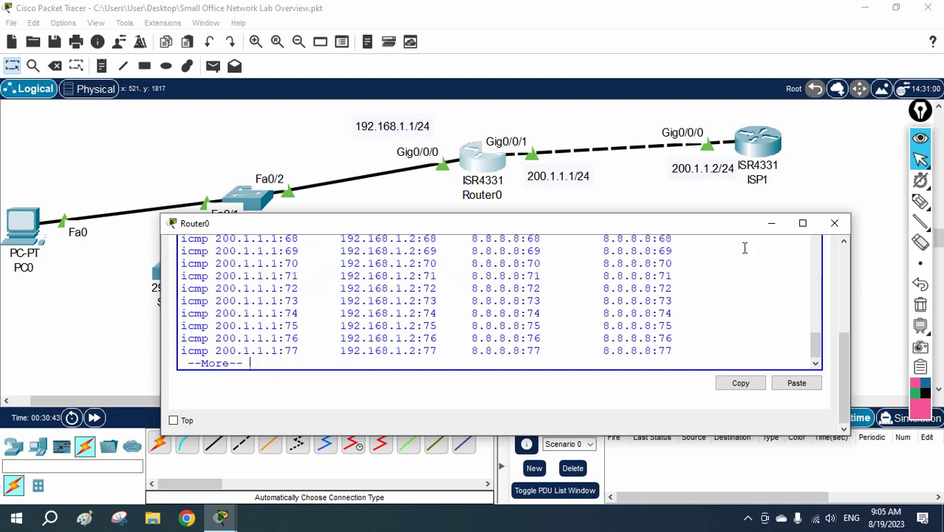
Maximize Router0's window and page through the NAT translations until the prompt returns
left_click(801, 223)
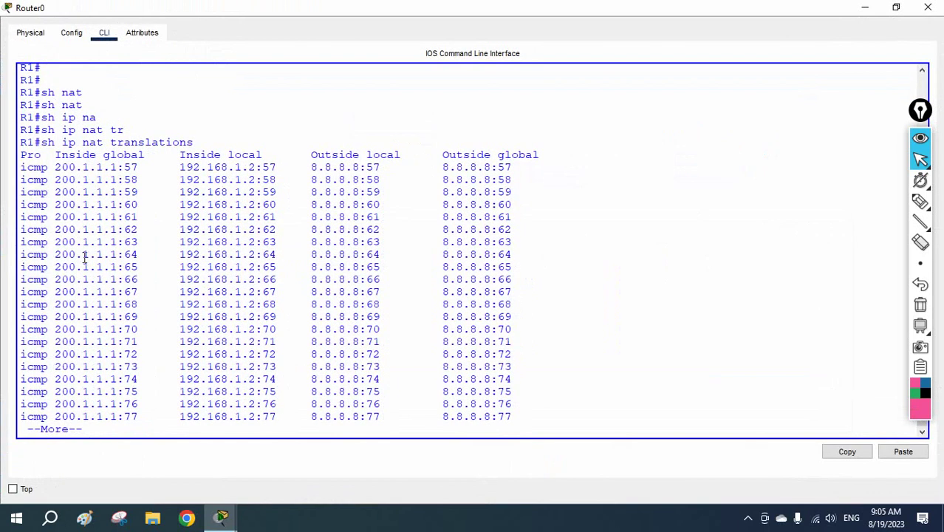
key("Return")
key("Return")
key("Return")
key("Return")
key("Return")
key("Return")
key("Return")
key("Return")
key("Return")
key("Return")
key("Return")
key("Return")
key("Return")
key("Return")
key("Return")
key("Return")
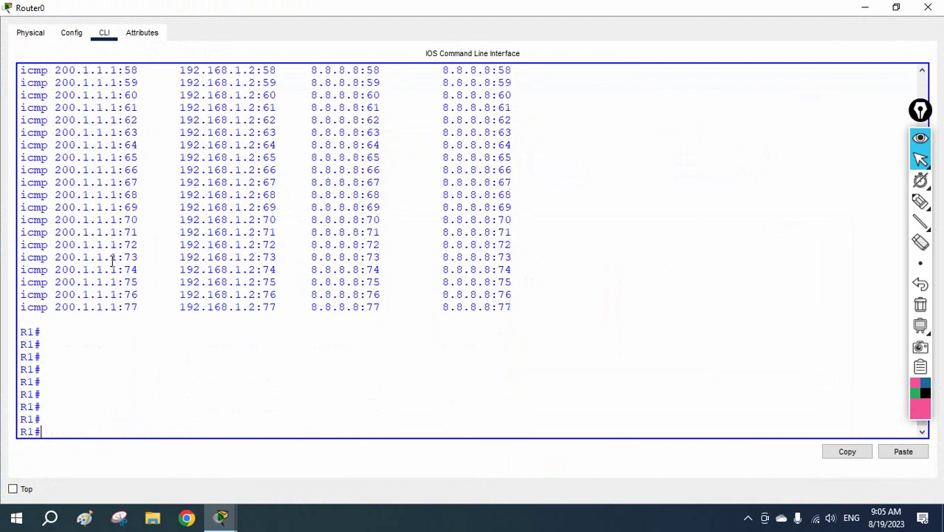
Run sh ip nat translations again on Router0 and page to the end of the refreshed list
type("sh ip nat translations")
key("Return")
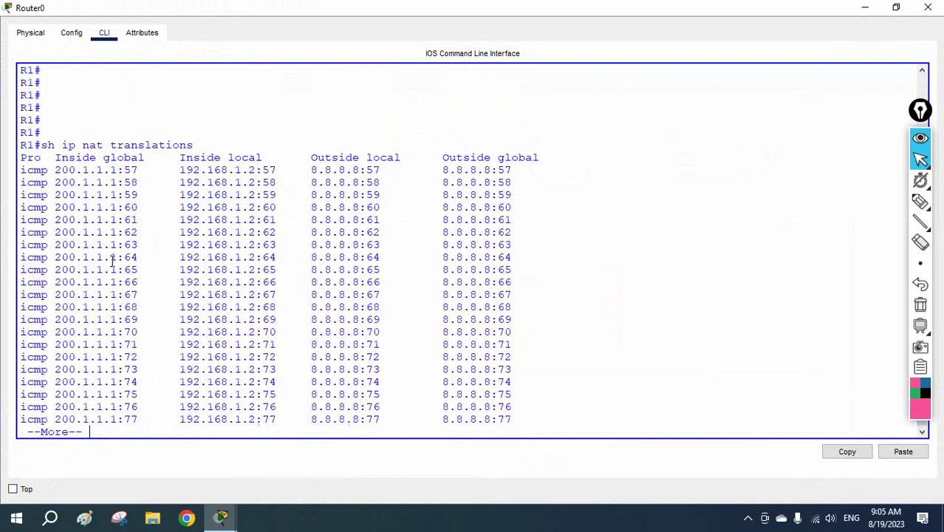
key("Return")
key("Return")
key("Return")
key("Return")
key("Return")
key("Return")
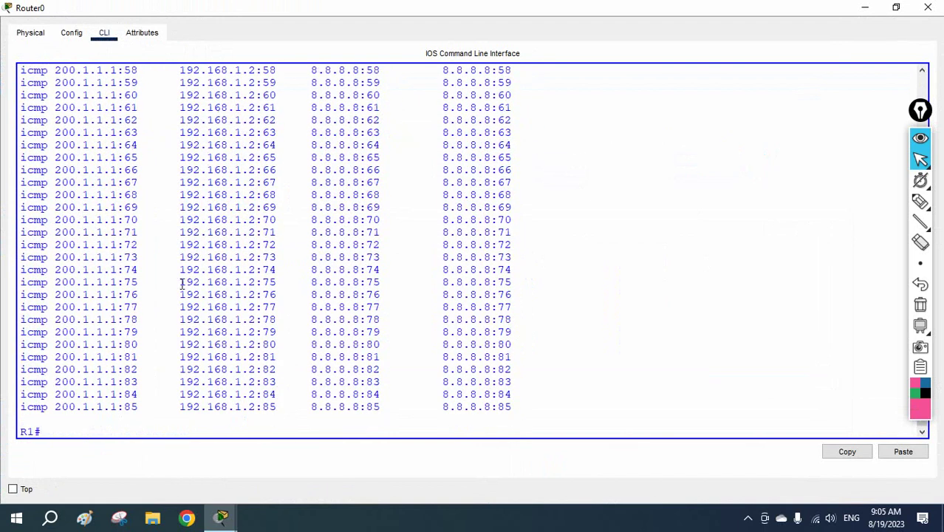
Examine the inside global, inside local and outside local addresses in Router0's NAT translations, then close Router0's window
left_click_drag(138, 271, 120, 269)
left_click(296, 300)
scroll(297, 300, "up", 5)
left_click_drag(181, 253, 263, 253)
left_click_drag(181, 266, 406, 269)
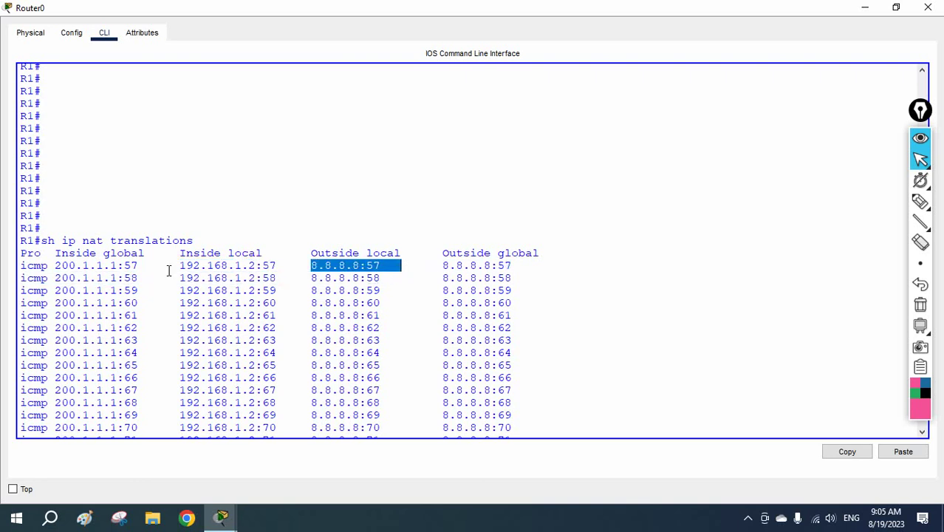
left_click_drag(180, 266, 257, 270)
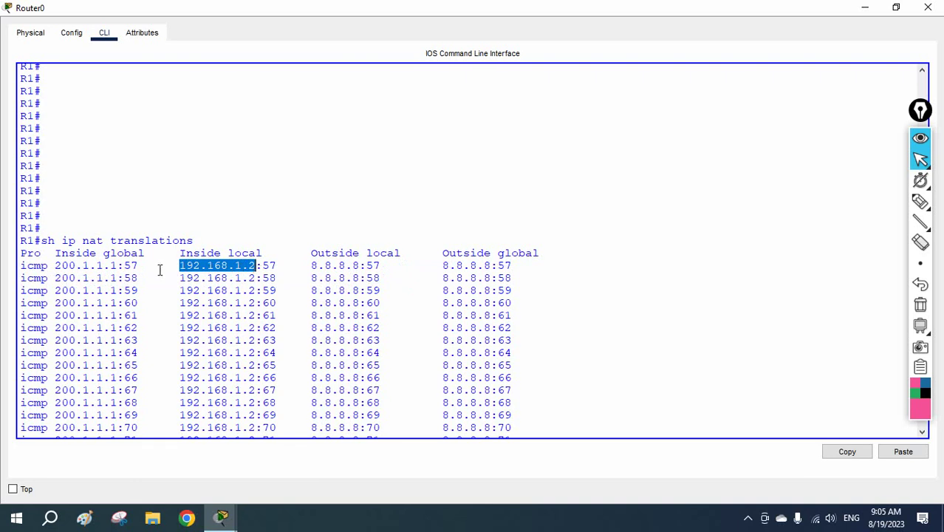
left_click_drag(139, 264, 58, 263)
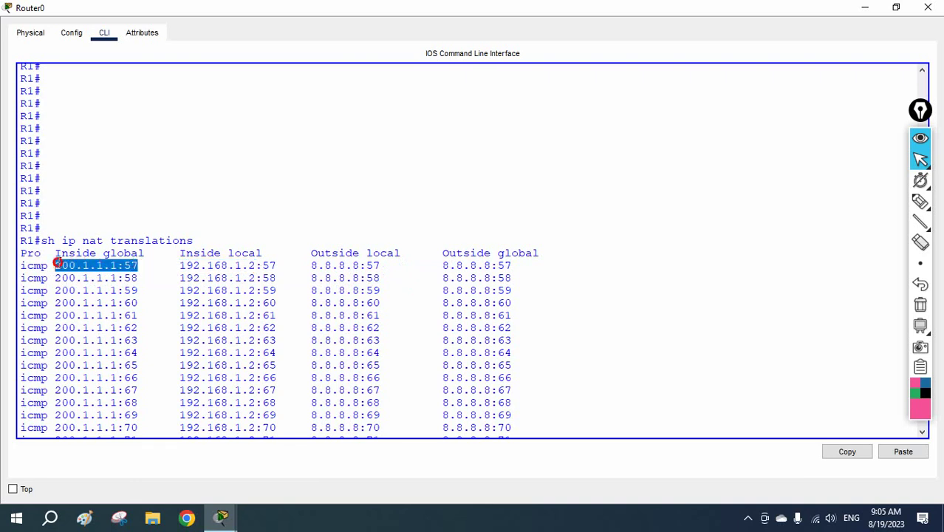
left_click_drag(138, 265, 126, 266)
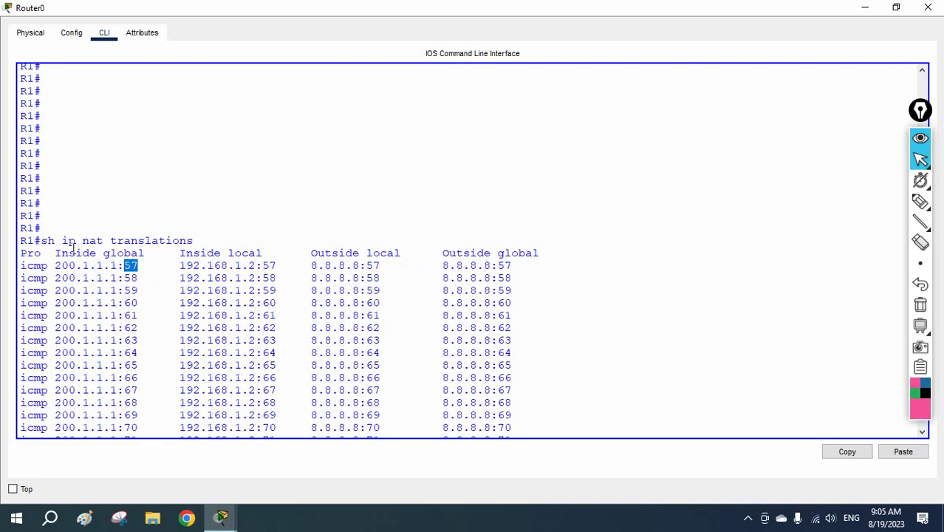
left_click_drag(49, 240, 221, 219)
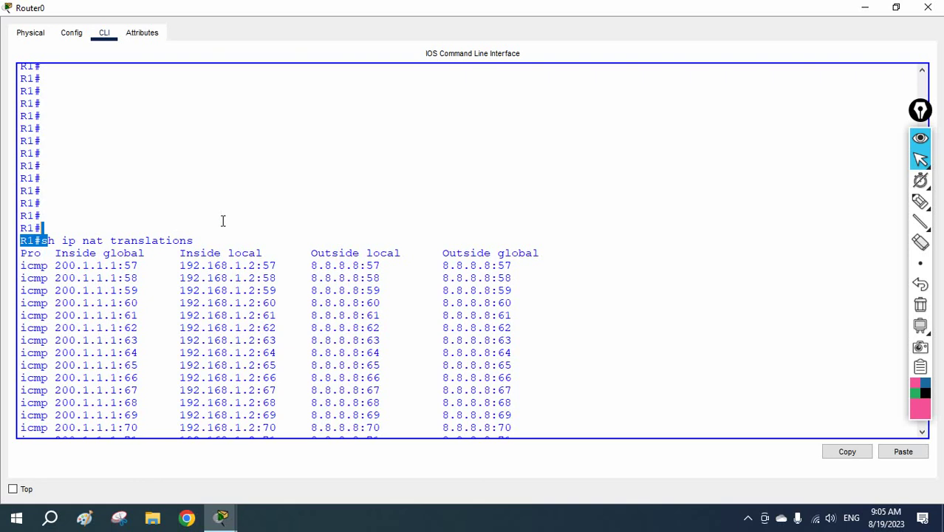
scroll(309, 207, "down", 6)
left_click(928, 7)
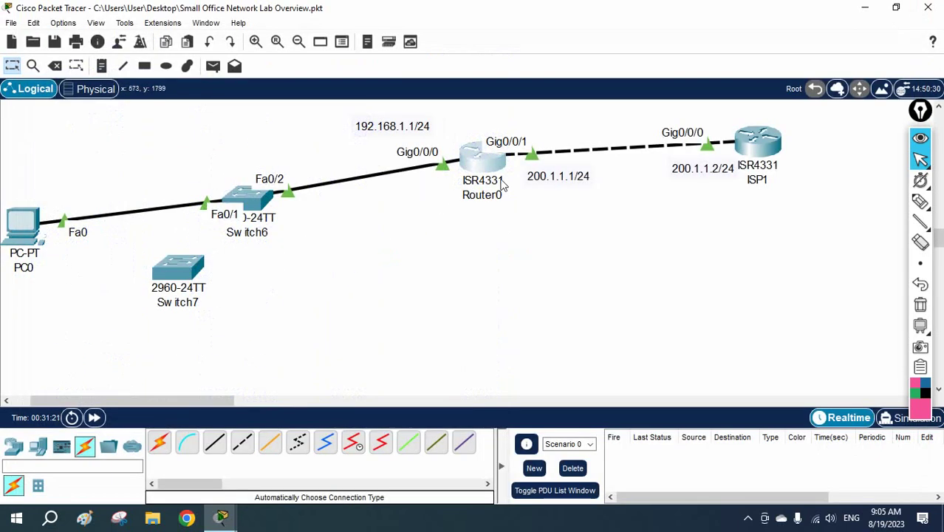
Check PC0's running ping to 8.8.8.8, then display ISP1's routing table with sh ip route
left_click(20, 222)
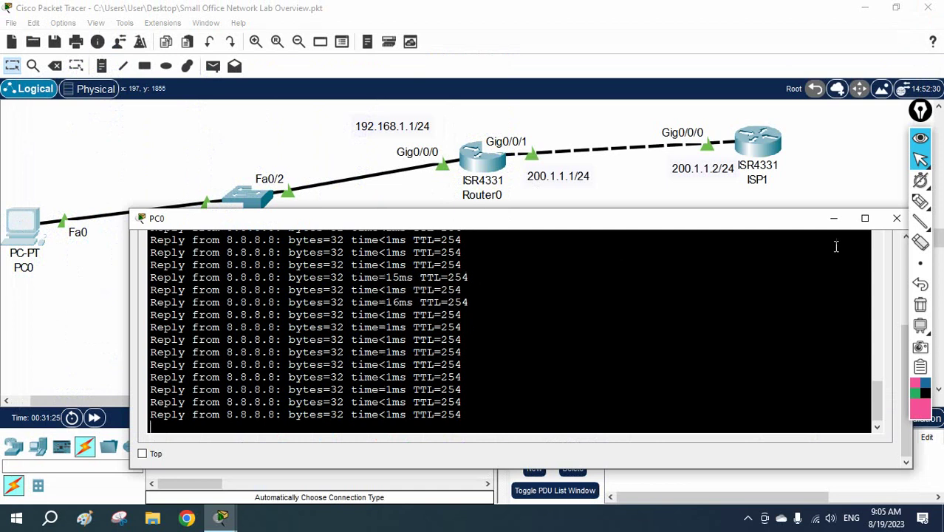
left_click(833, 219)
left_click(763, 153)
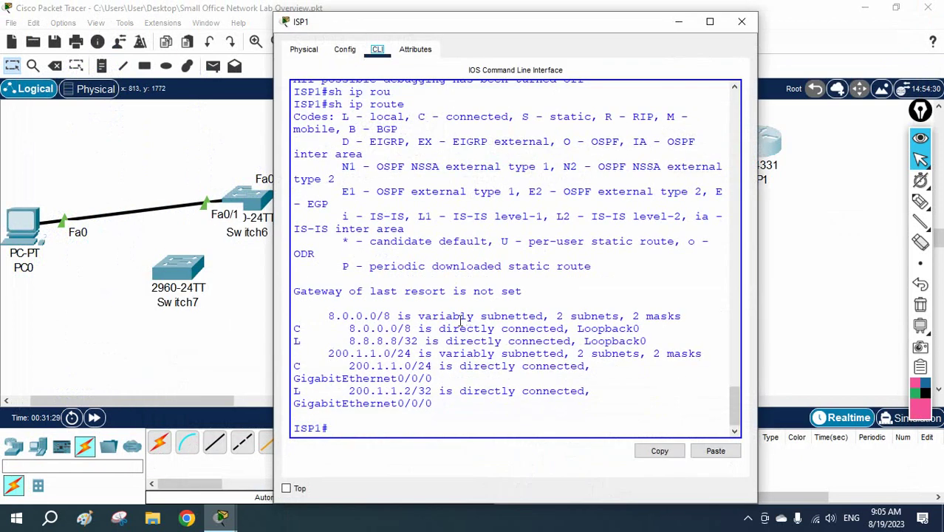
left_click(431, 353)
type("sh ip rou")
key("Tab")
key("Return")
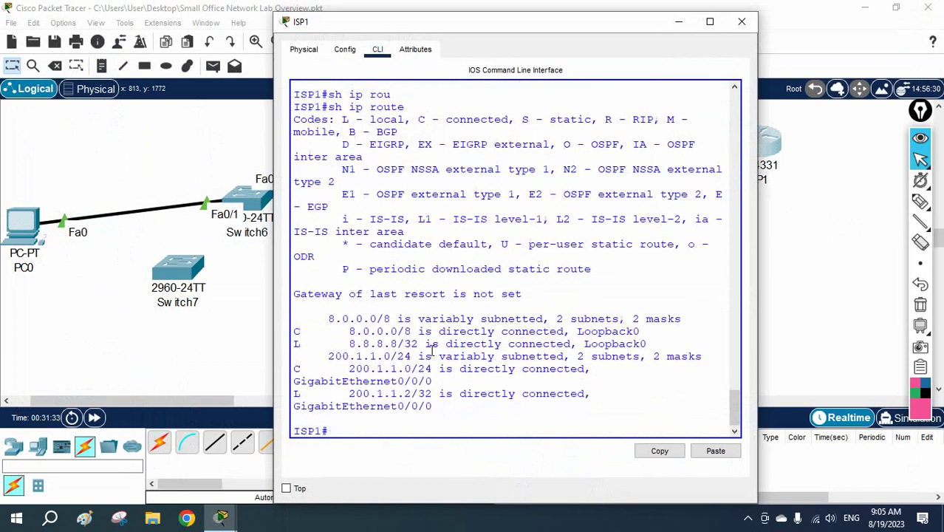
Widen ISP1's window and rerun sh ip route, then check PC0's ping and close its window
left_click_drag(757, 292, 925, 304)
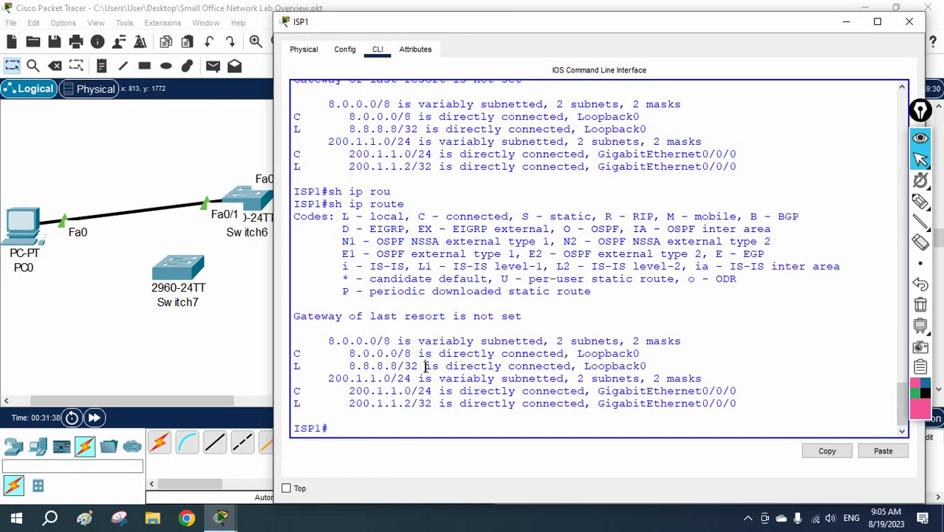
type("h ip rou")
key("Return")
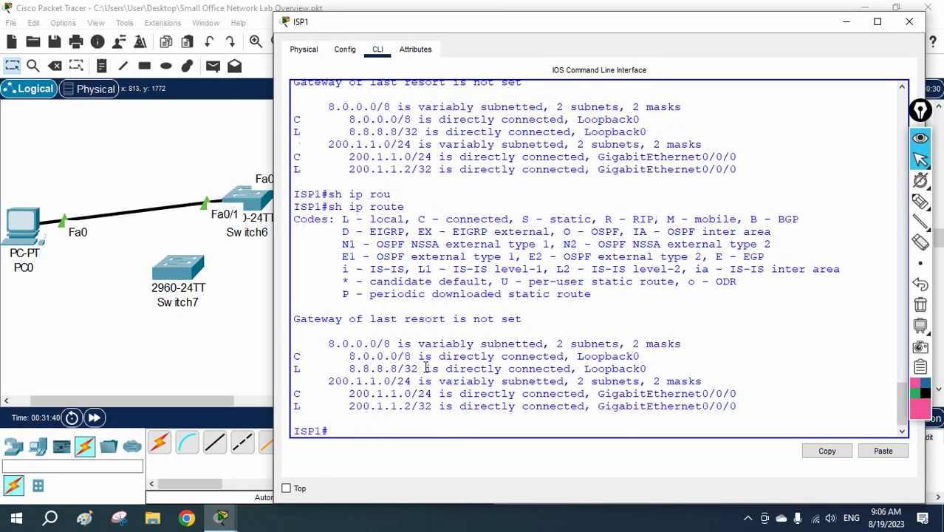
left_click(33, 218)
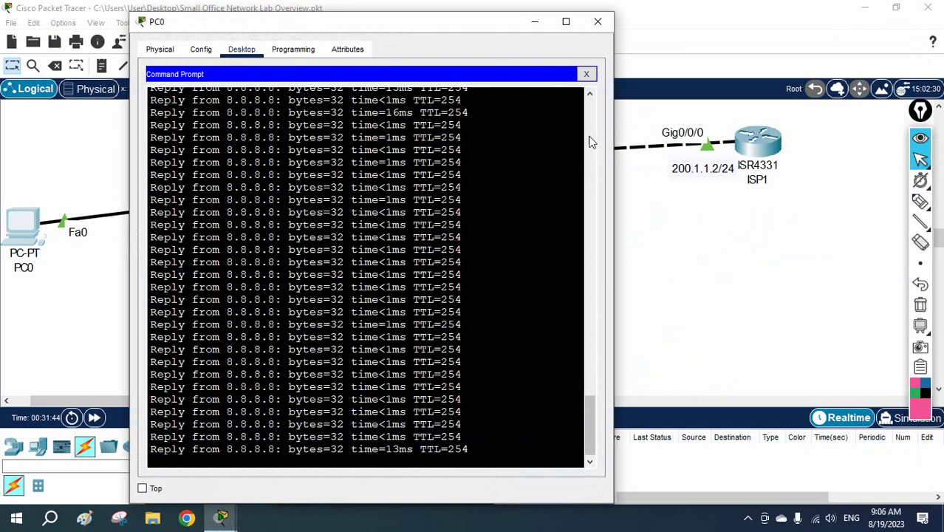
left_click(598, 21)
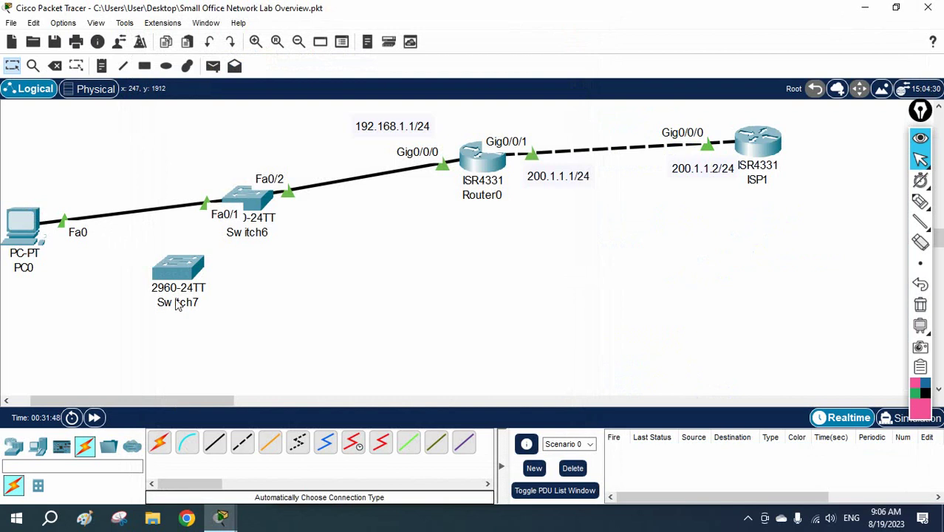
Move the unconnected Switch7 down below Switch6, and shift PC0 and Switch6 closer to Router0
left_click_drag(186, 282, 350, 367)
left_click_drag(22, 225, 86, 235)
left_click_drag(263, 193, 332, 181)
Reposition the 192.168.1.1/24 and 200.1.1.1/24 labels closer to Router0, and shift the 200.1.1.2/24 label away from ISP1's name
left_click_drag(379, 127, 397, 135)
left_click_drag(550, 181, 536, 182)
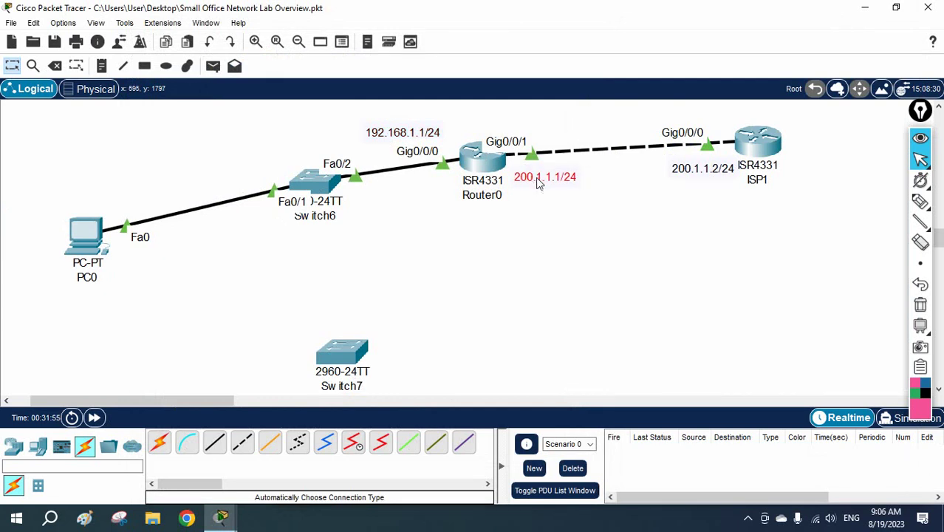
left_click_drag(709, 172, 689, 169)
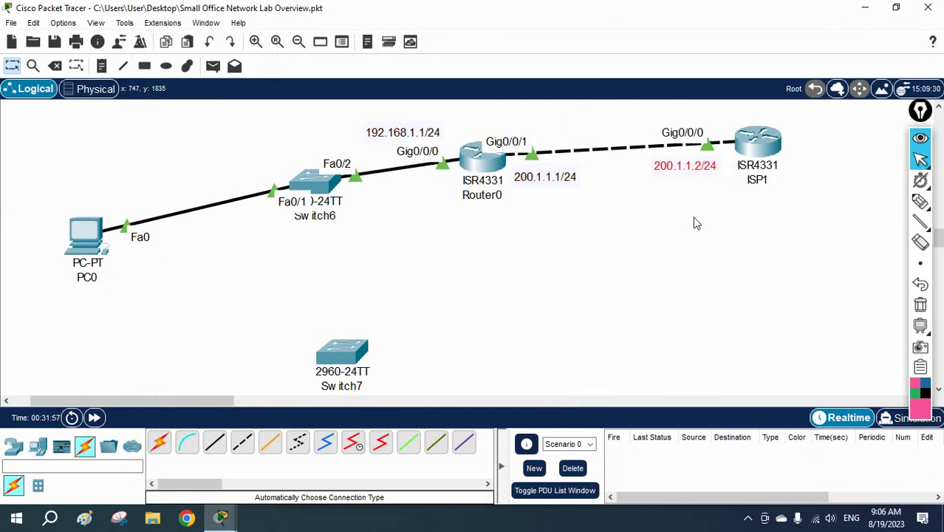